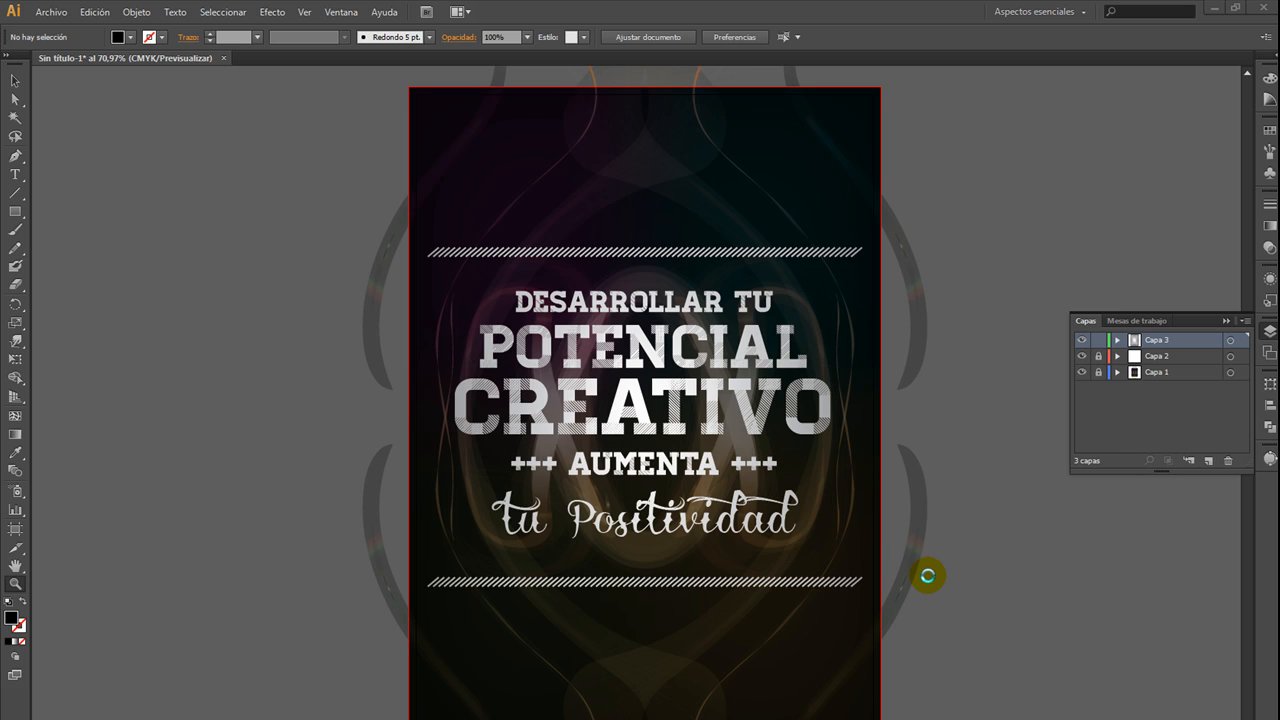
Examine the finished poster's lettering at closer zoom, comparing it with the layer Capa 3 hidden and shown
drag(923, 617, 349, 217)
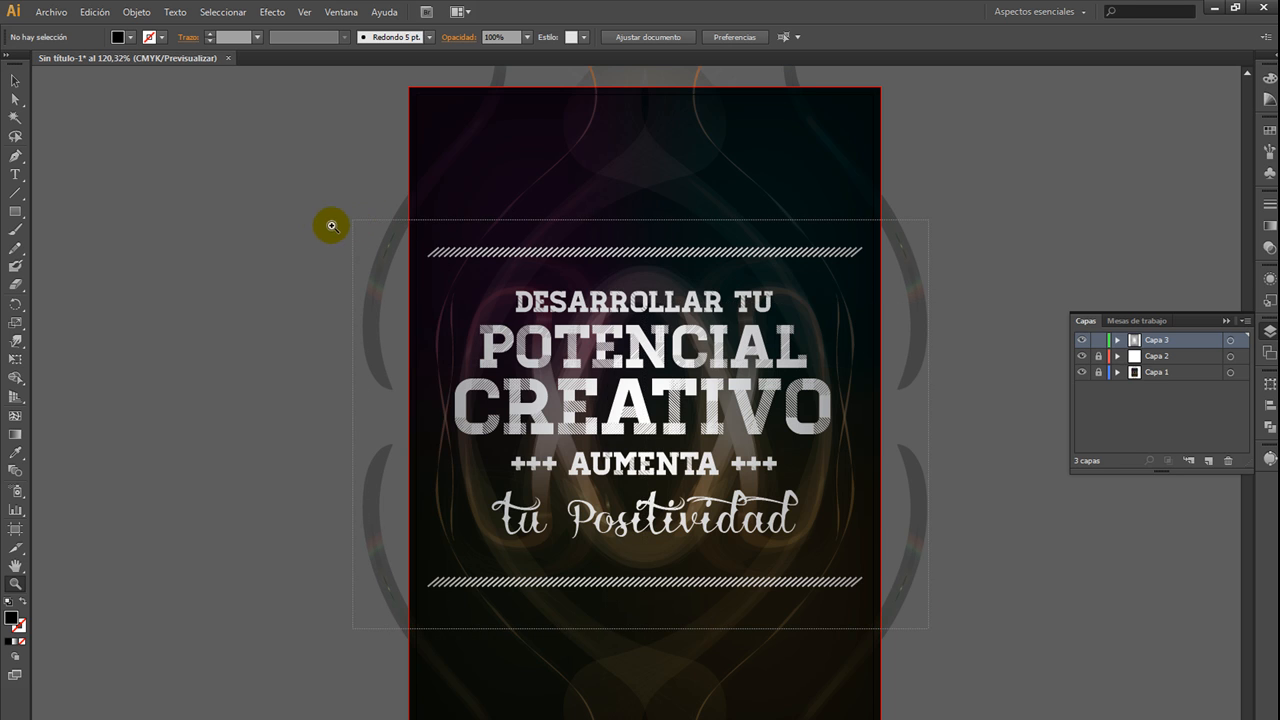
click(1081, 341)
click(1082, 354)
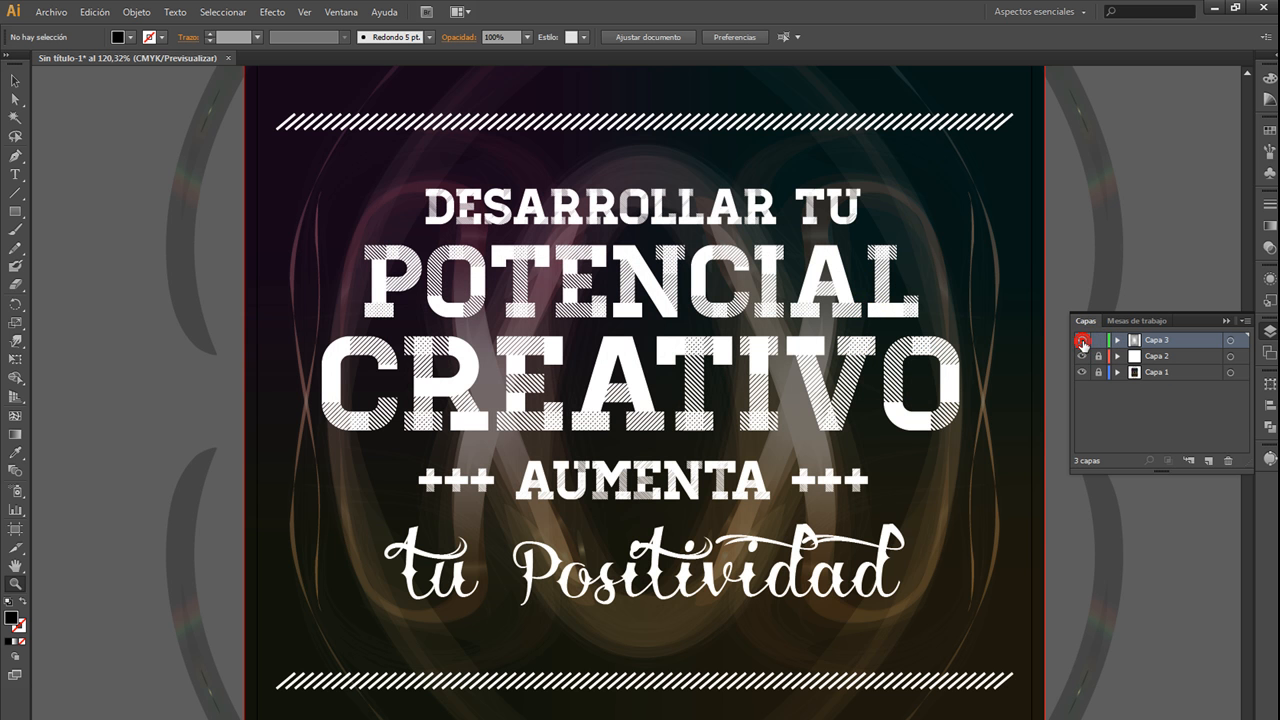
click(1082, 341)
alt+click(631, 316)
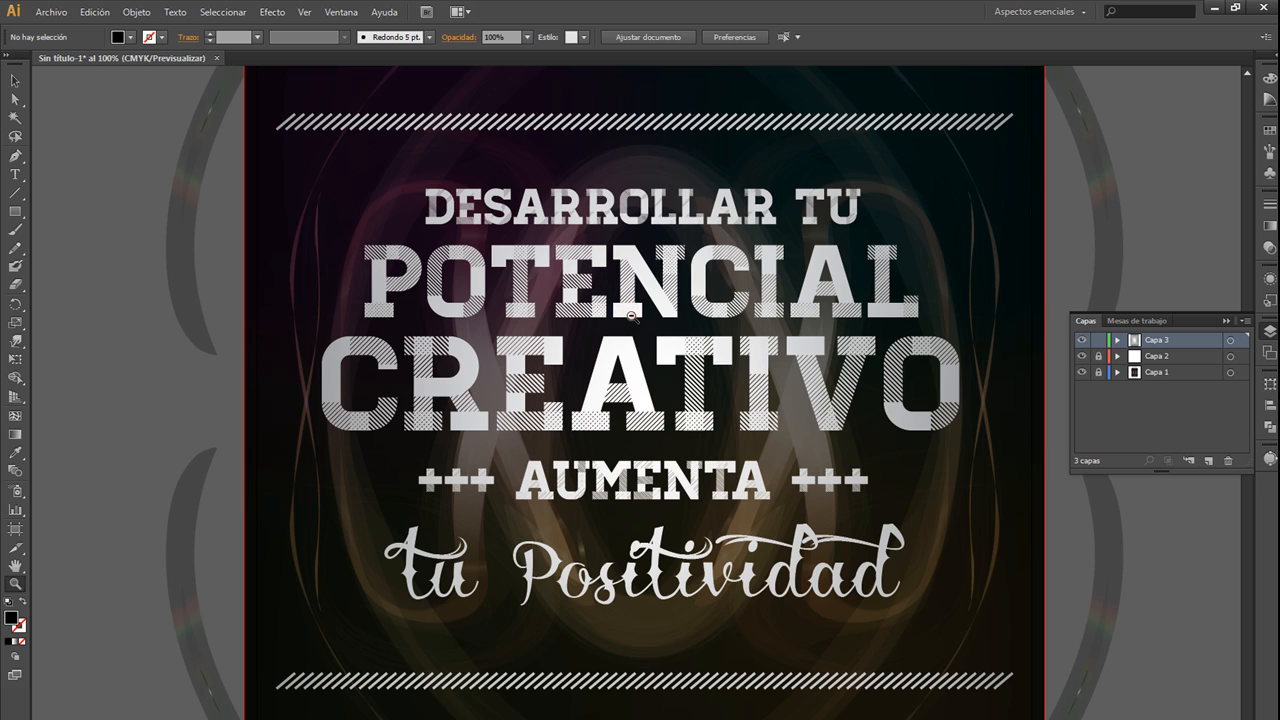
alt+click(631, 316)
alt+click(665, 488)
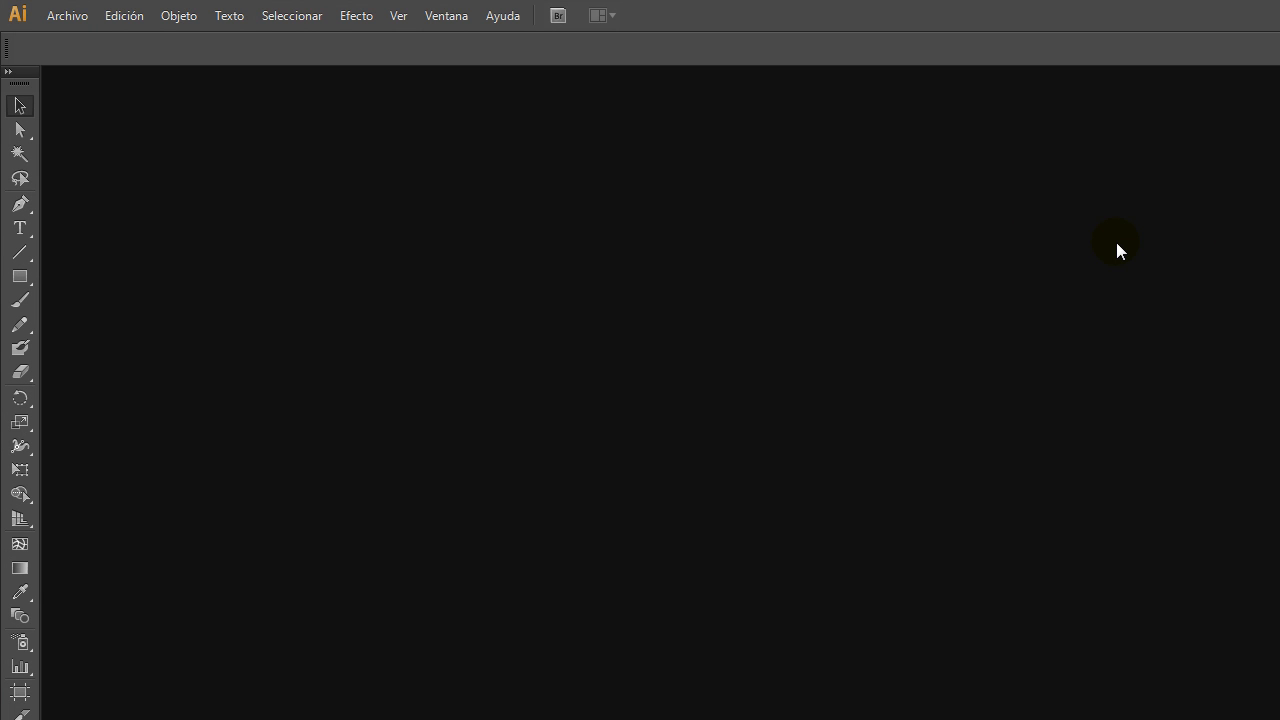
Start a new document with the Imprimir profile and the A3 page size
click(67, 15)
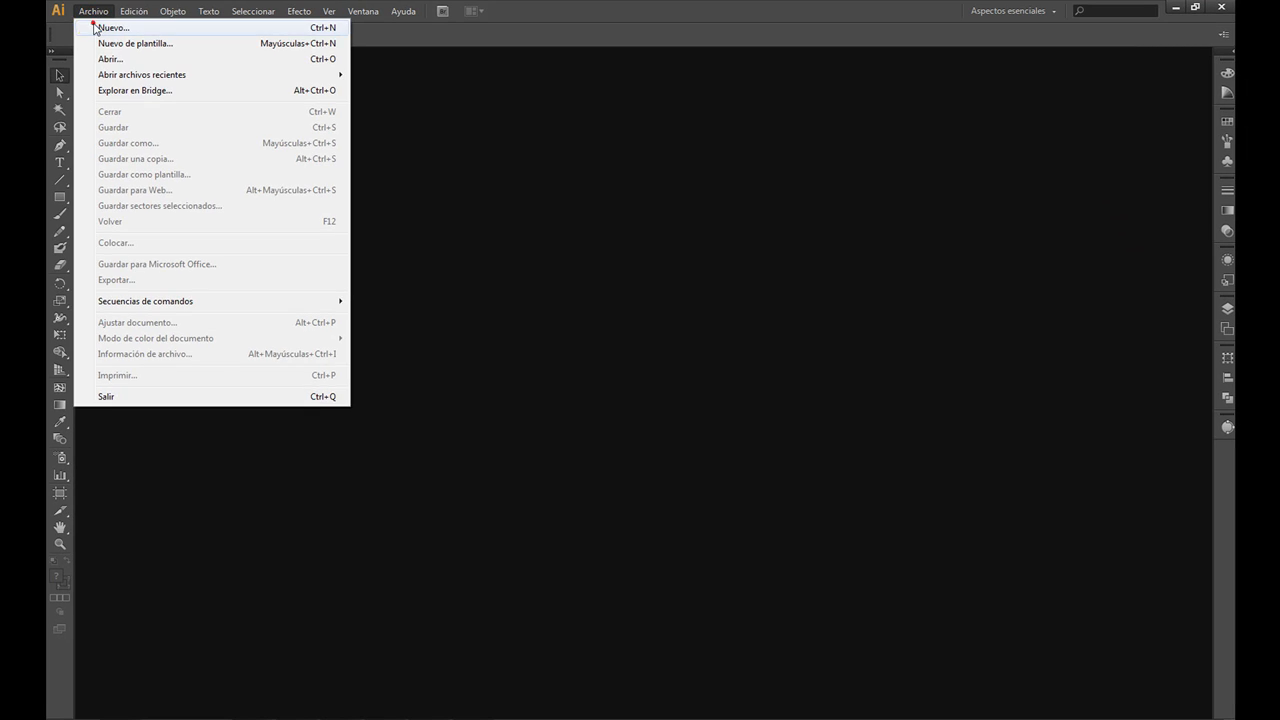
click(96, 28)
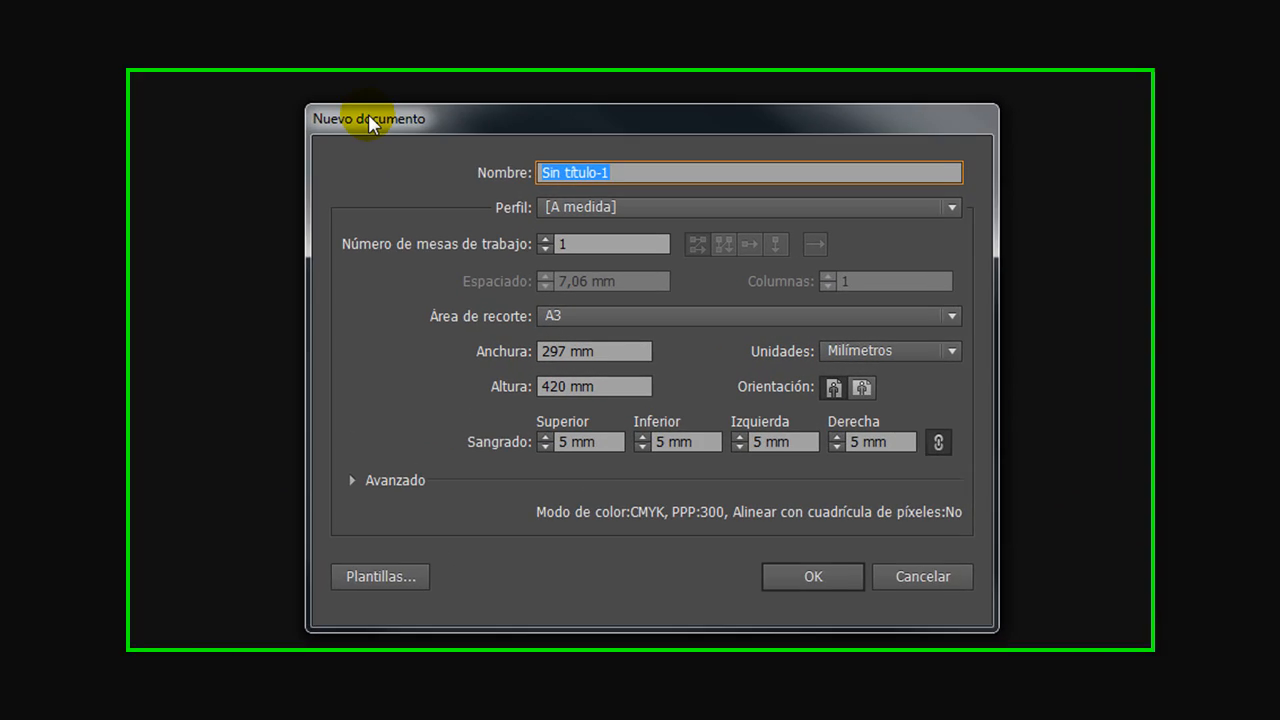
drag(468, 209, 461, 191)
click(580, 131)
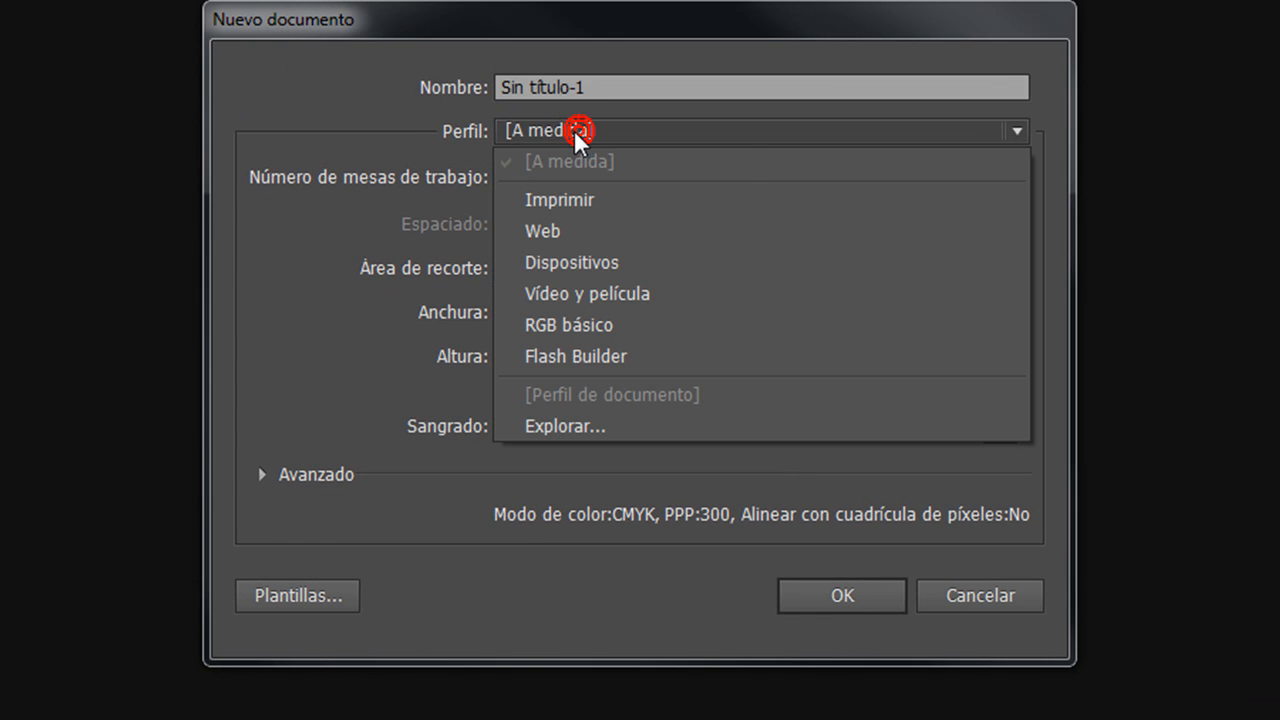
click(592, 206)
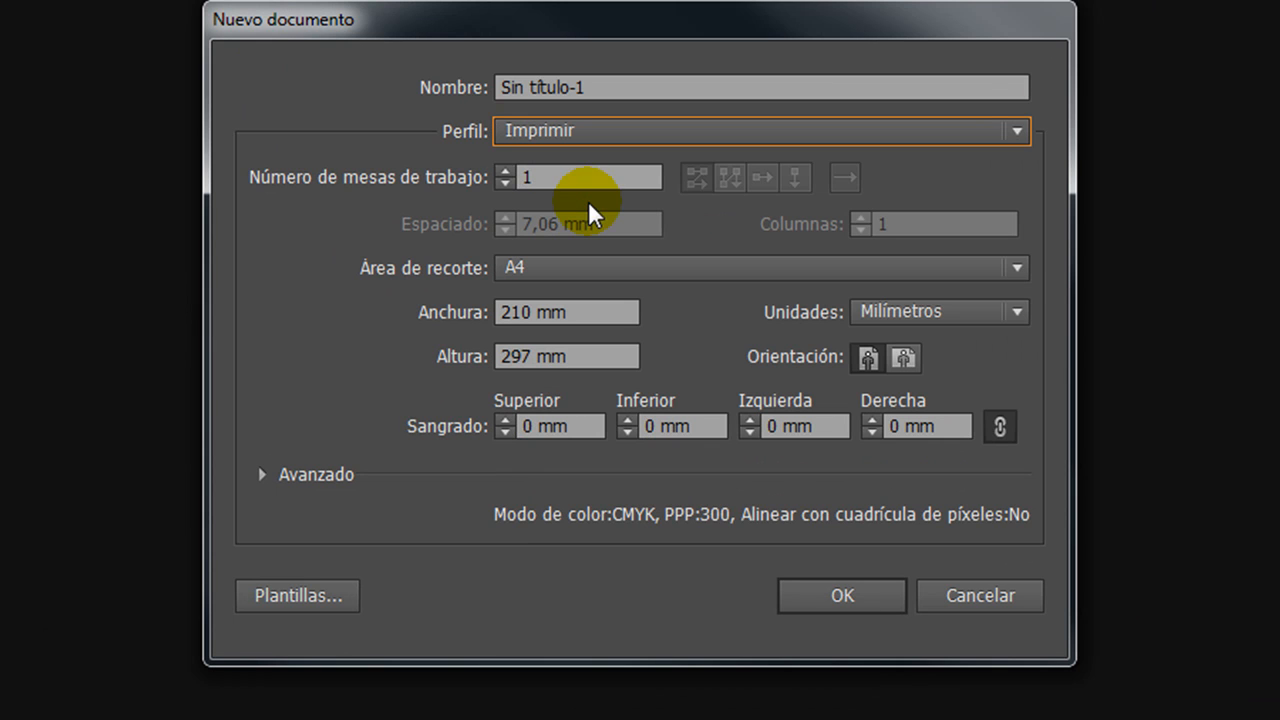
click(541, 276)
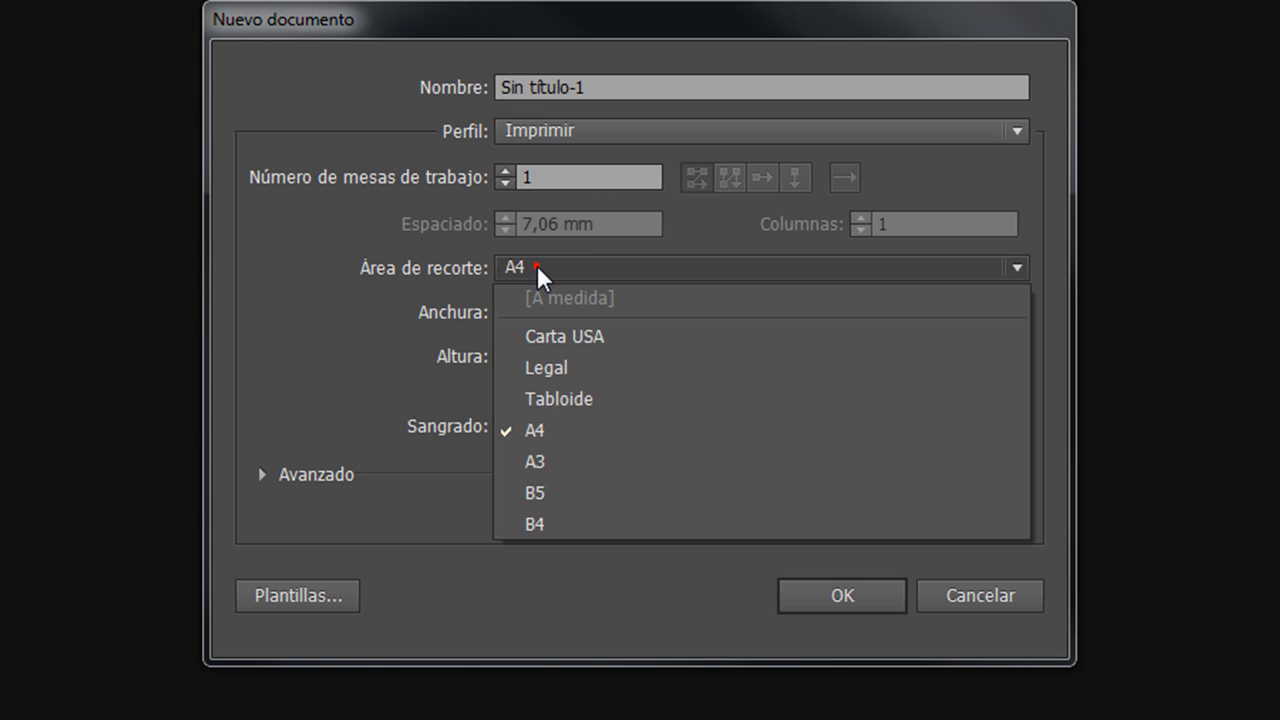
click(584, 470)
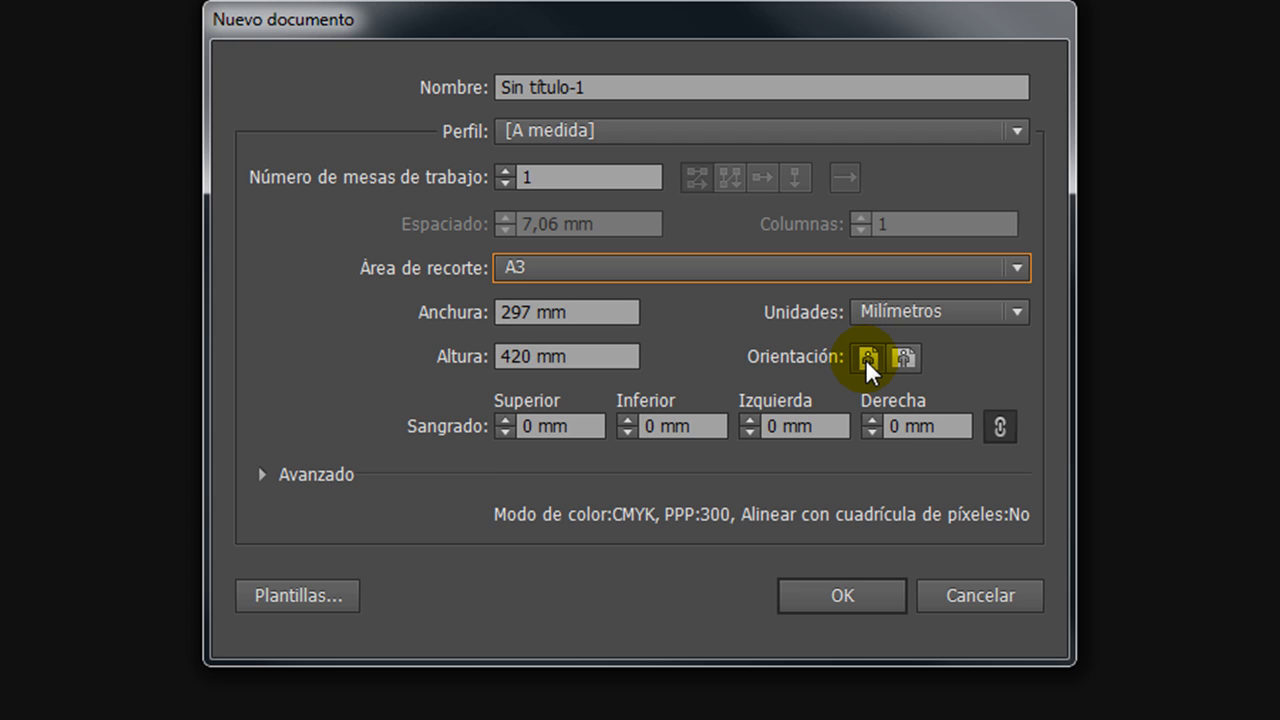
Set the bleed to 5 mm on all four sides and create the document
click(505, 421)
click(505, 421)
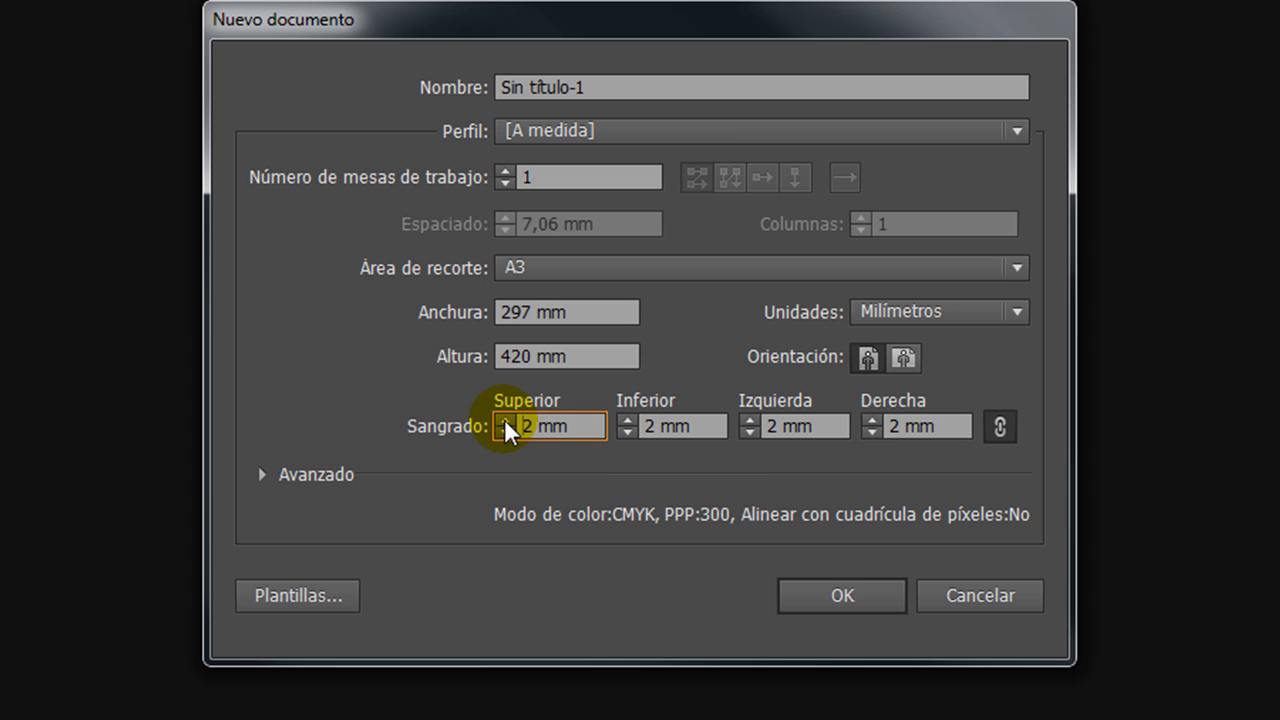
click(505, 421)
click(505, 421)
click(505, 421)
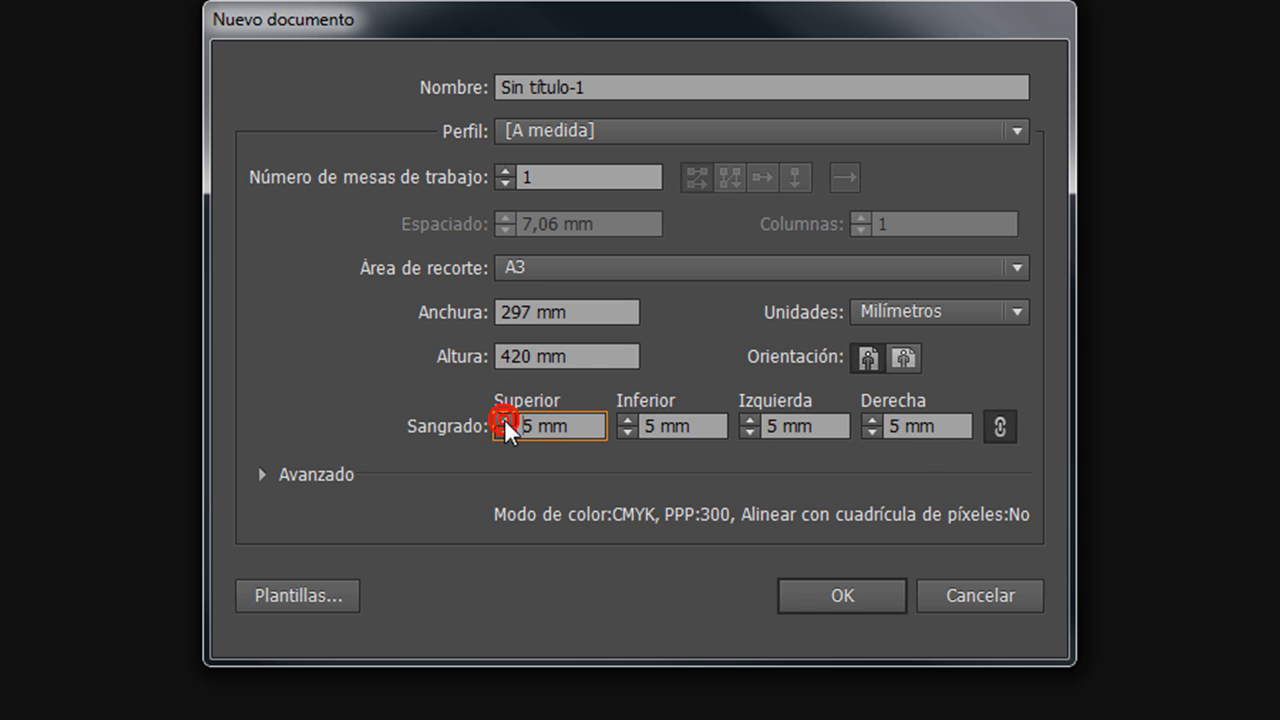
click(888, 593)
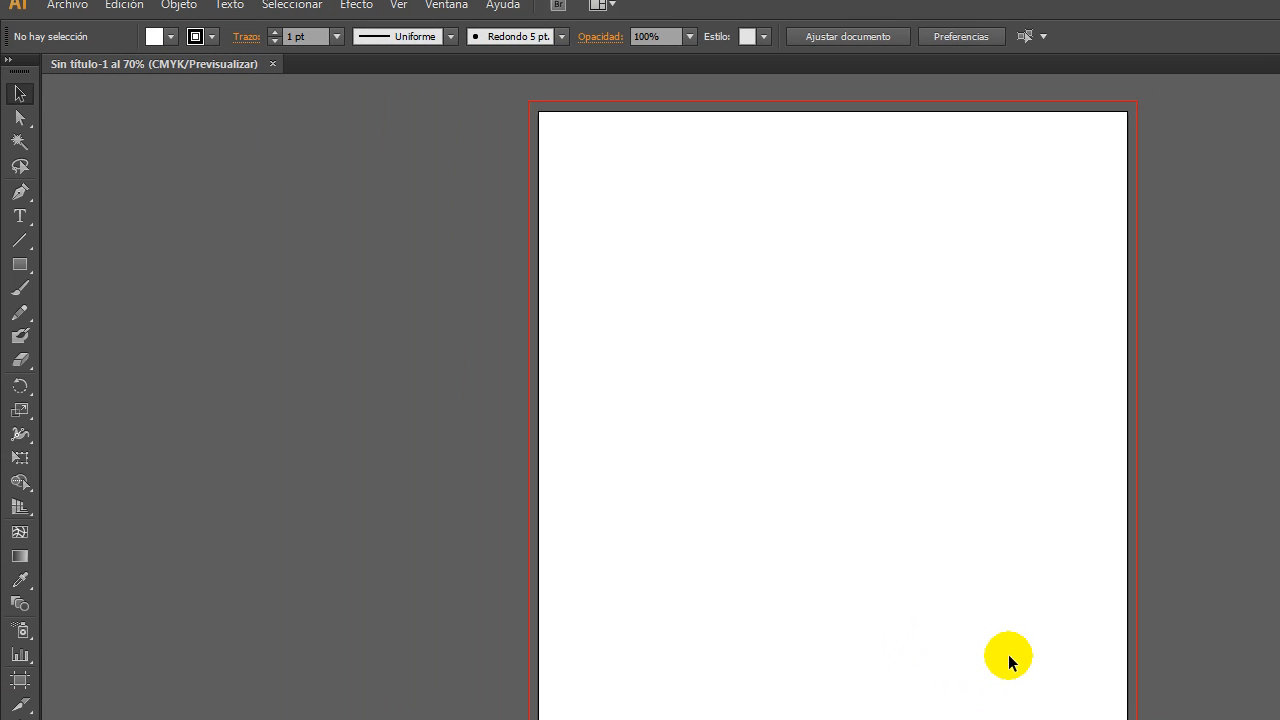
Draw a rectangle of about 307 by 430 mm covering the artboard out to the bleed edges, and remove its stroke
click(19, 264)
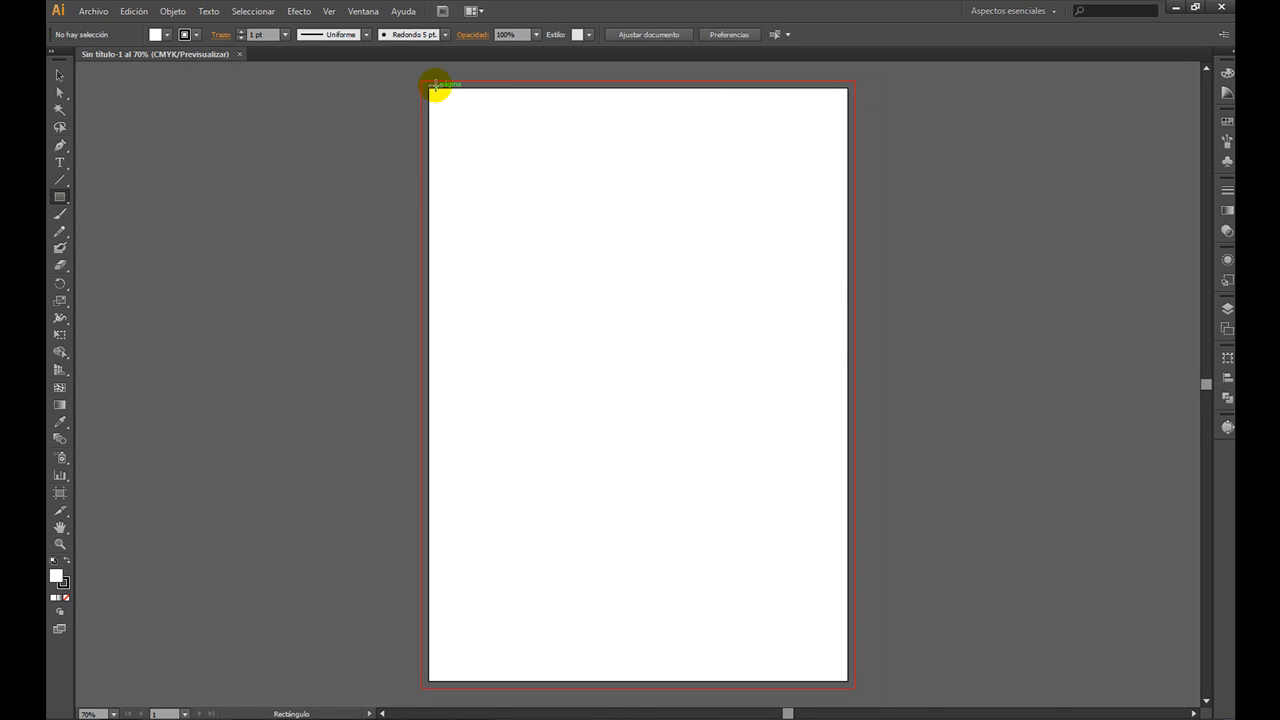
drag(421, 80, 852, 688)
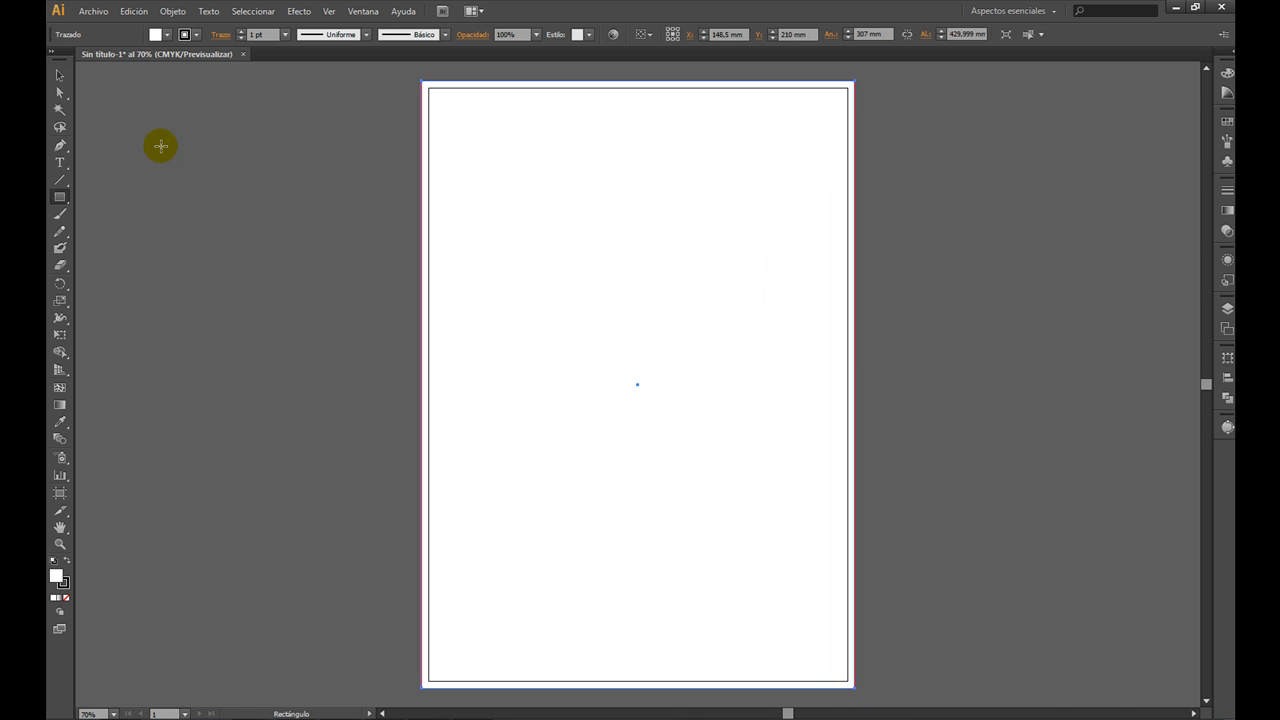
click(57, 79)
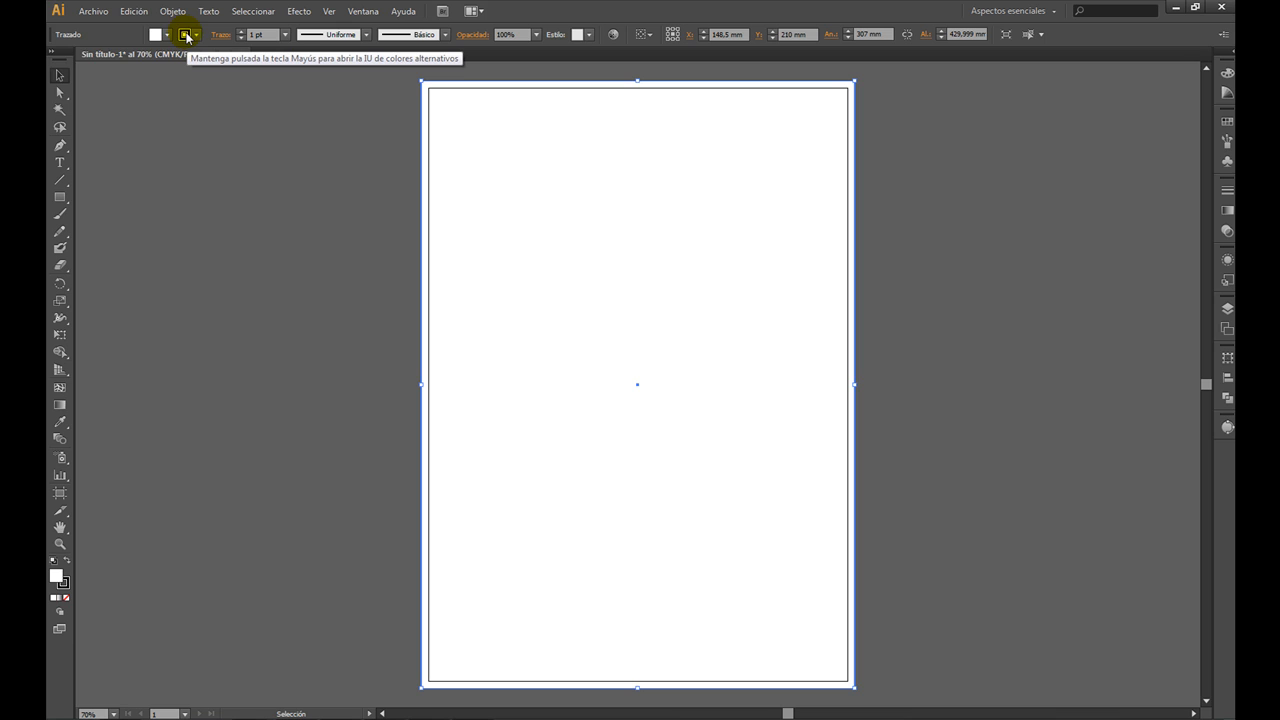
click(185, 34)
click(55, 57)
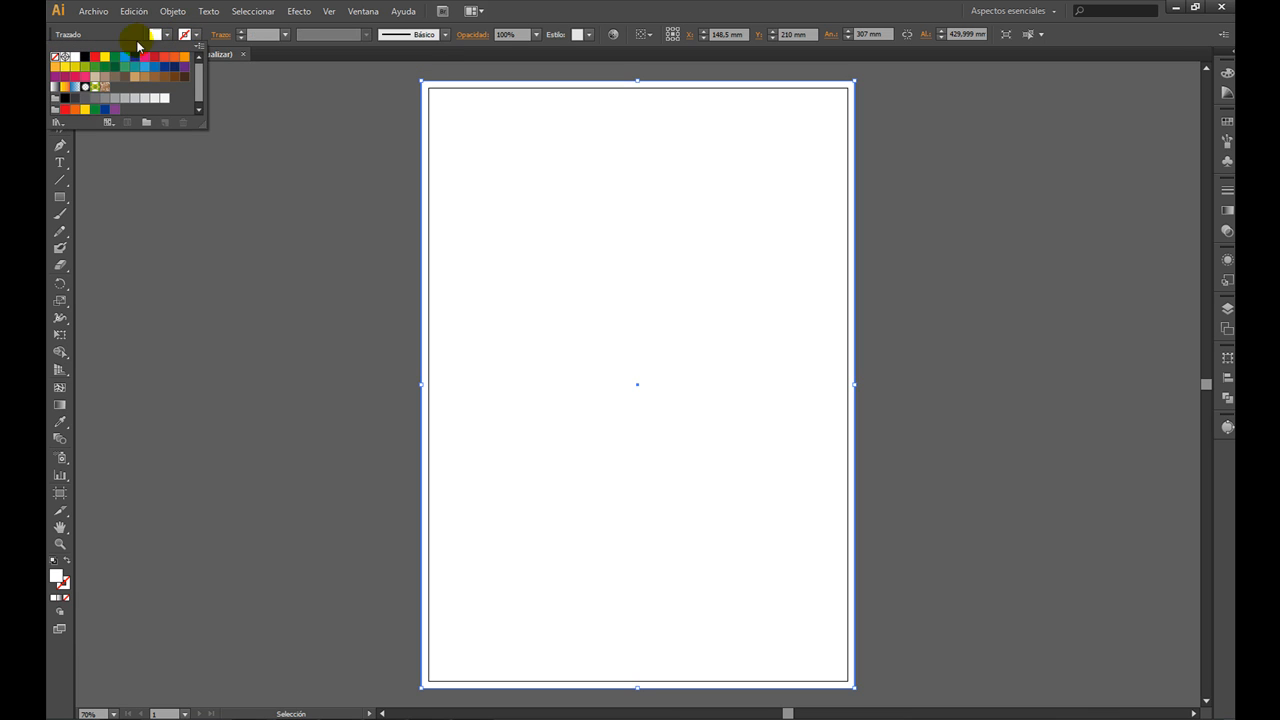
Fill the background rectangle with a very dark red, about #210000
double_click(57, 576)
drag(621, 393, 627, 425)
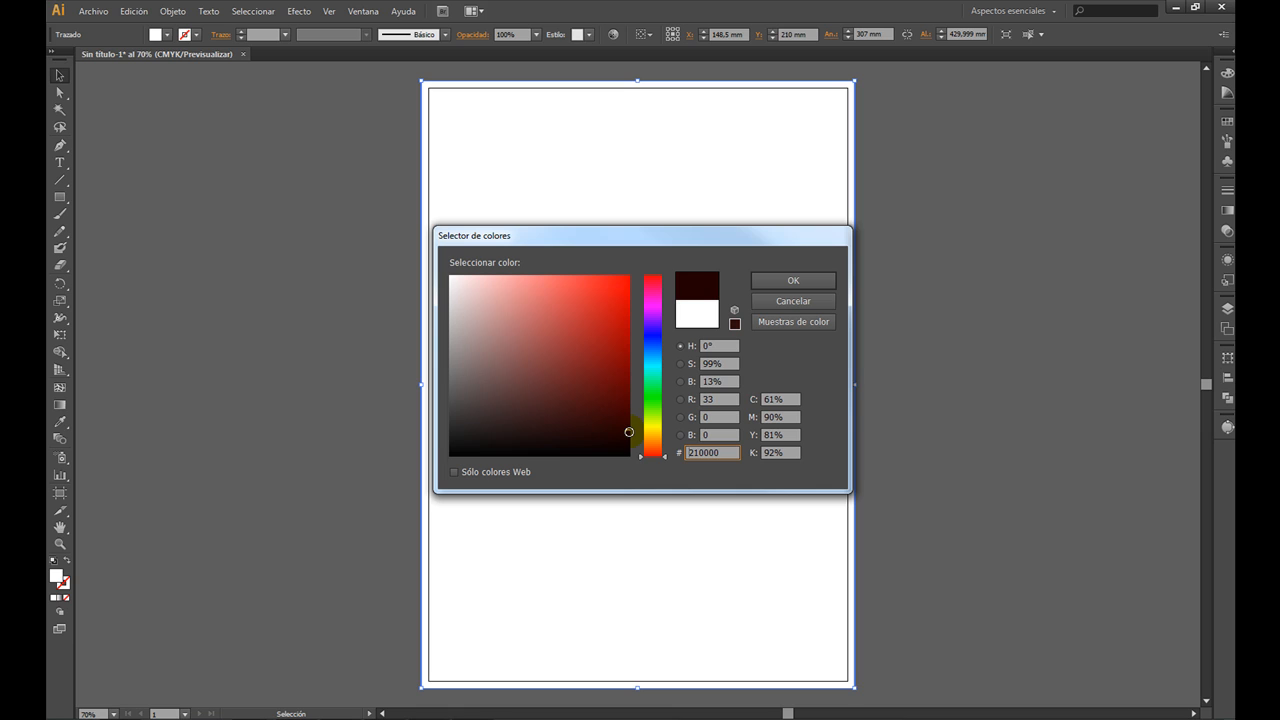
click(793, 280)
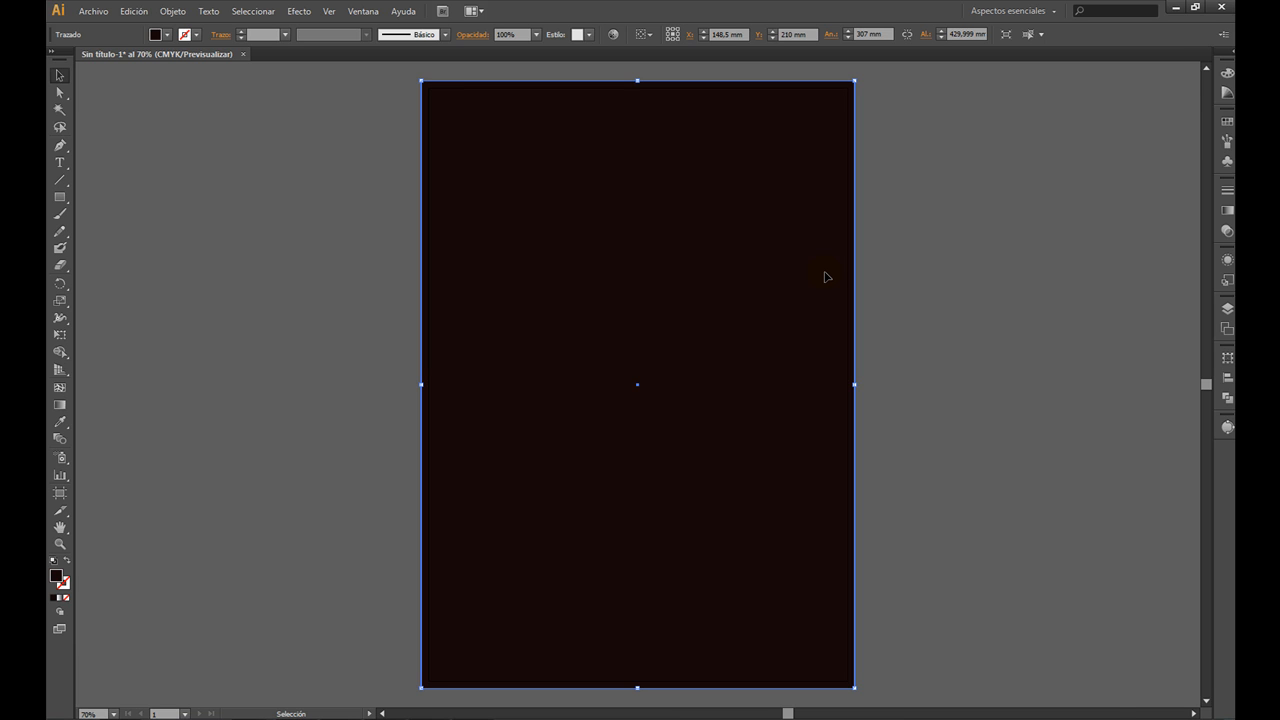
Convert the background rectangle into a gradient mesh with 3 rows and 3 columns
click(173, 11)
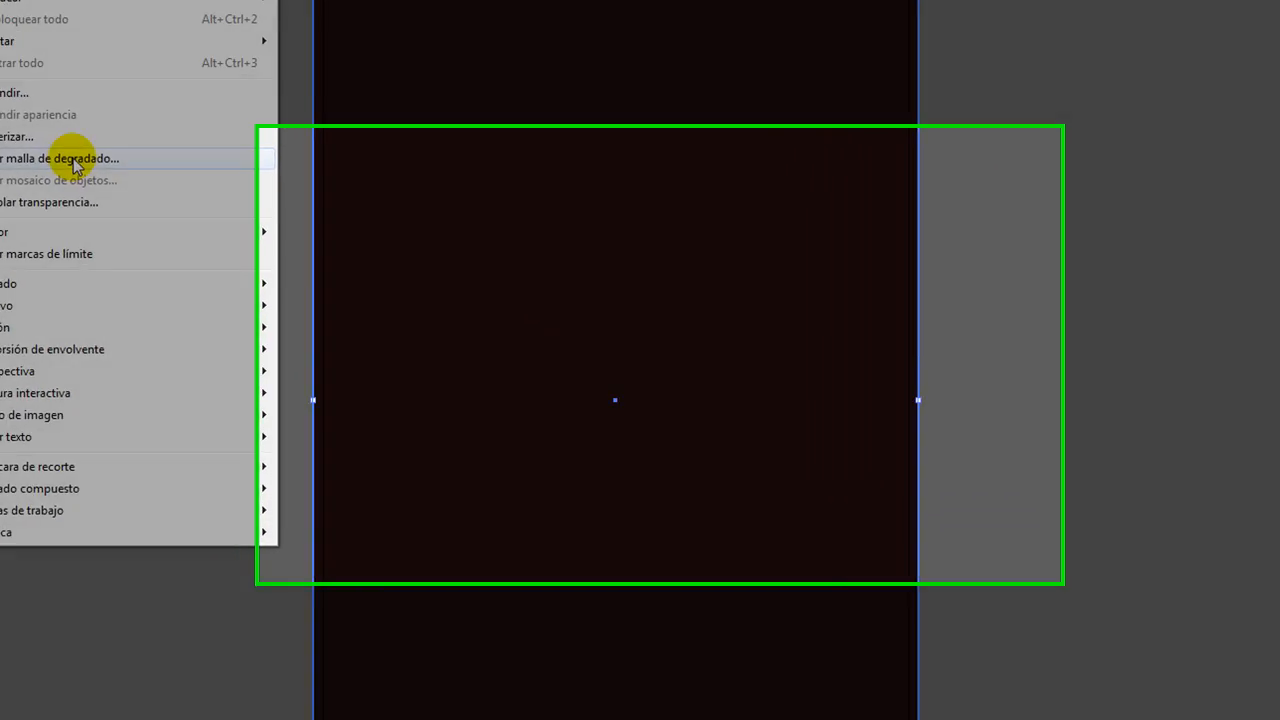
click(248, 214)
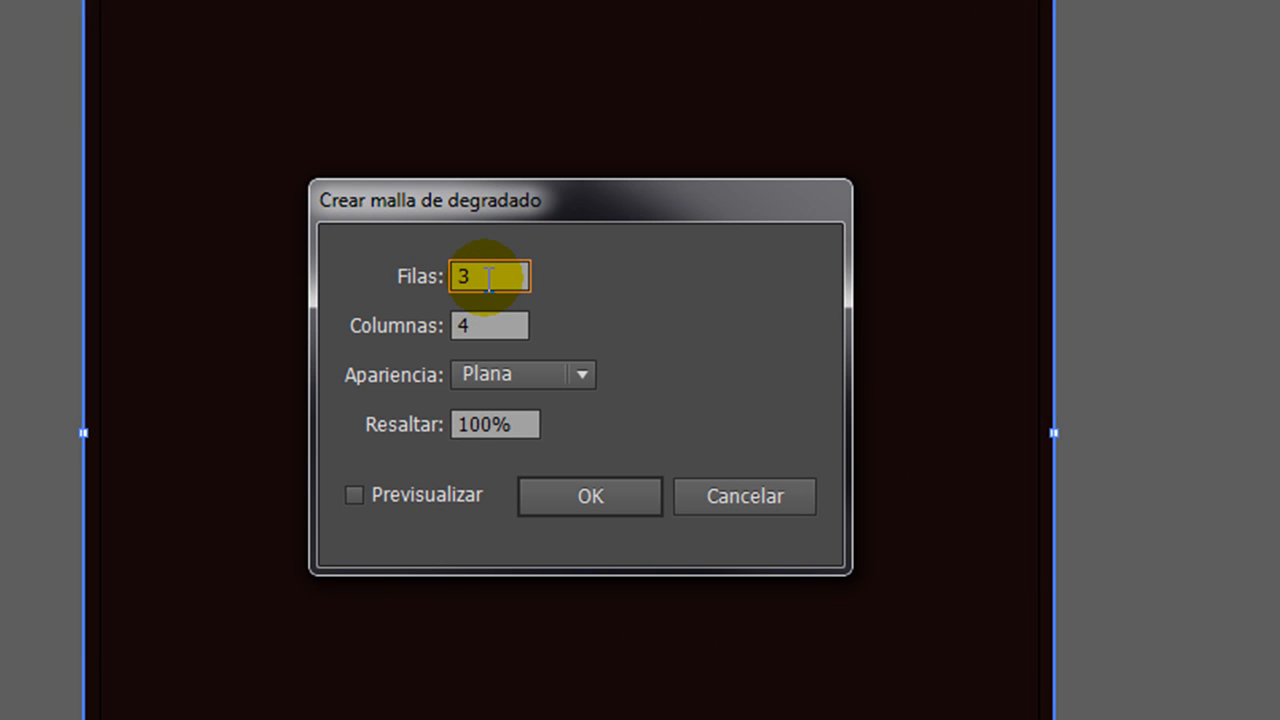
text(3)
double_click(478, 324)
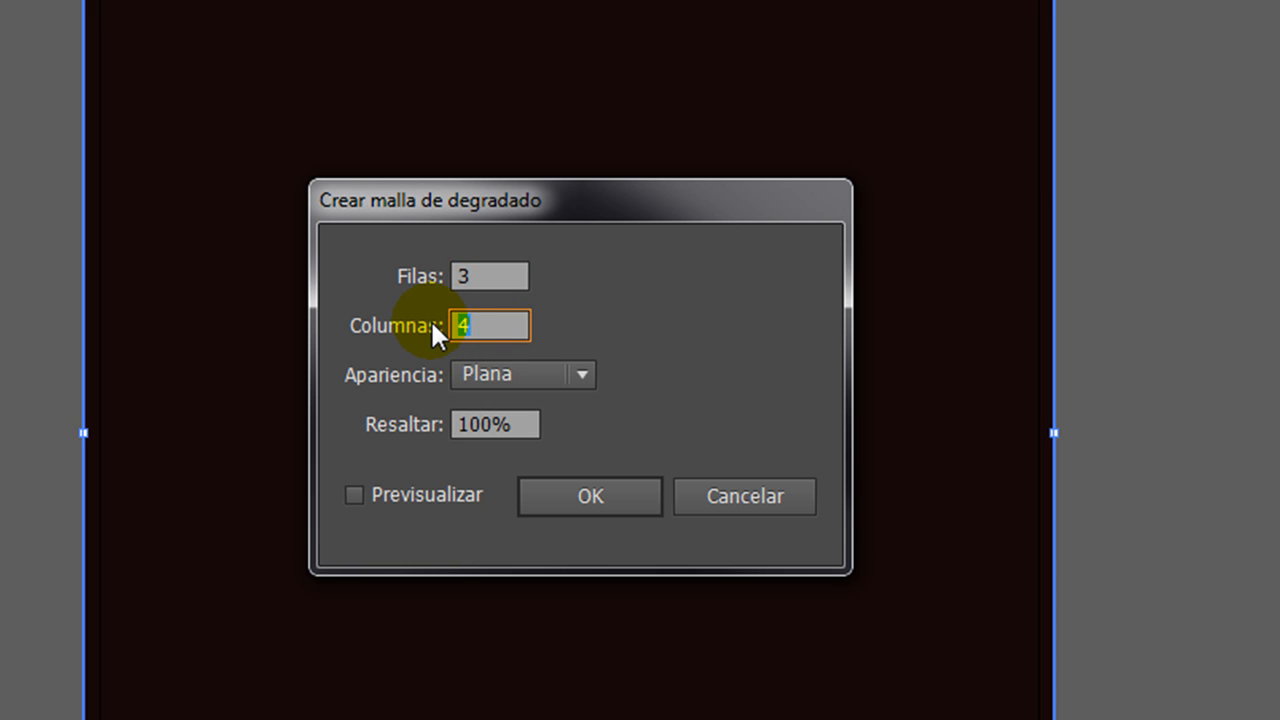
text(3)
click(592, 512)
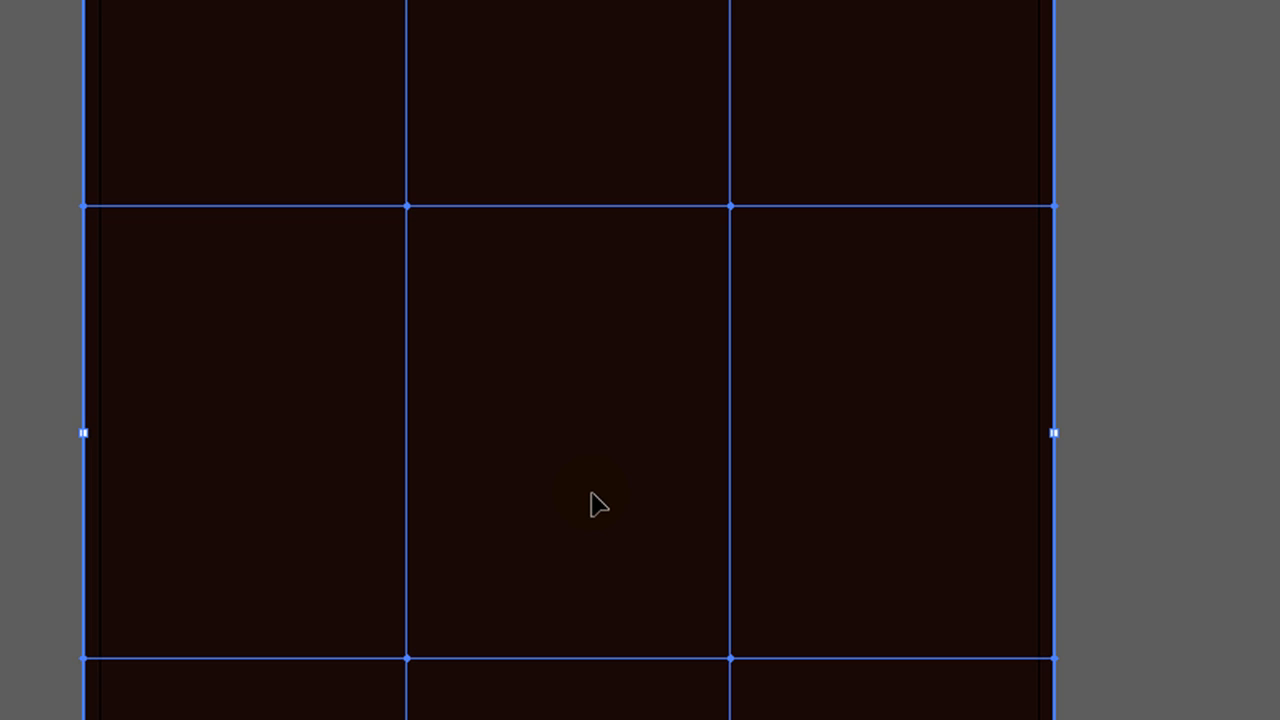
Lasso the four mesh points in the rectangle's upper-left area and colour them very dark purple, #18001C
click(58, 127)
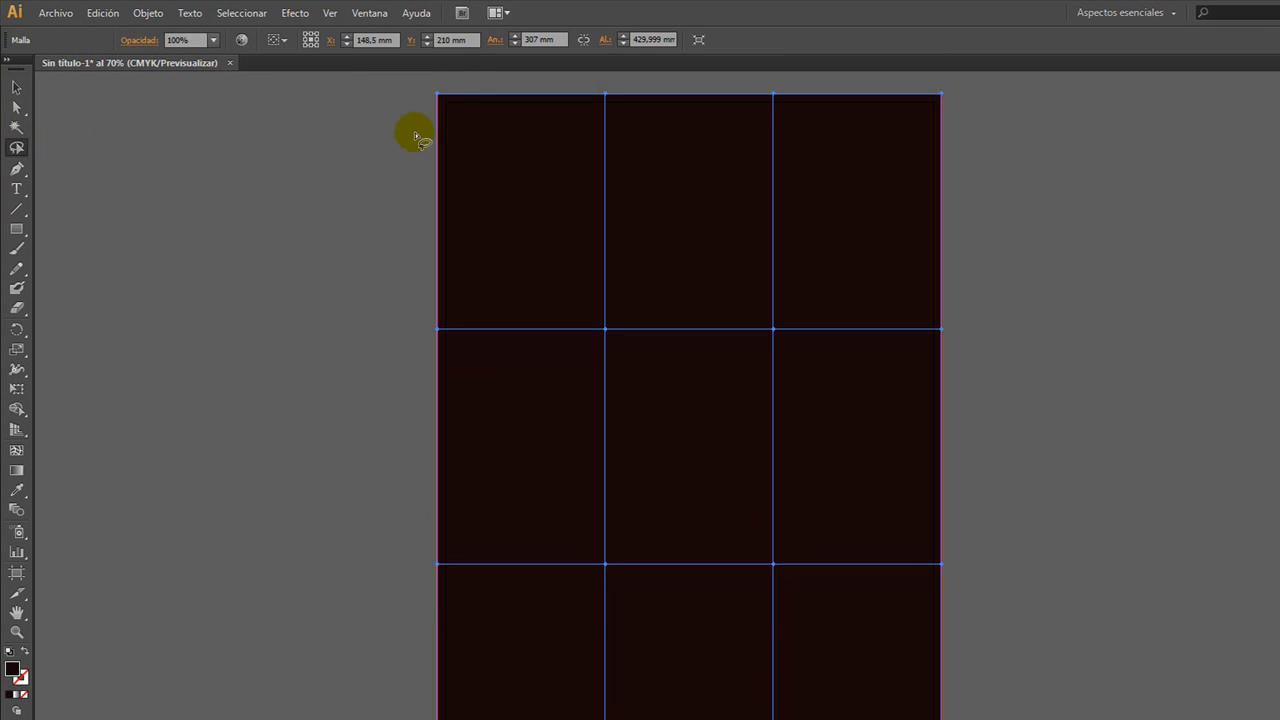
mouse_move(443, 82)
mouse_down()
mouse_move(405, 116)
mouse_move(400, 310)
mouse_move(422, 357)
mouse_move(462, 372)
mouse_up()
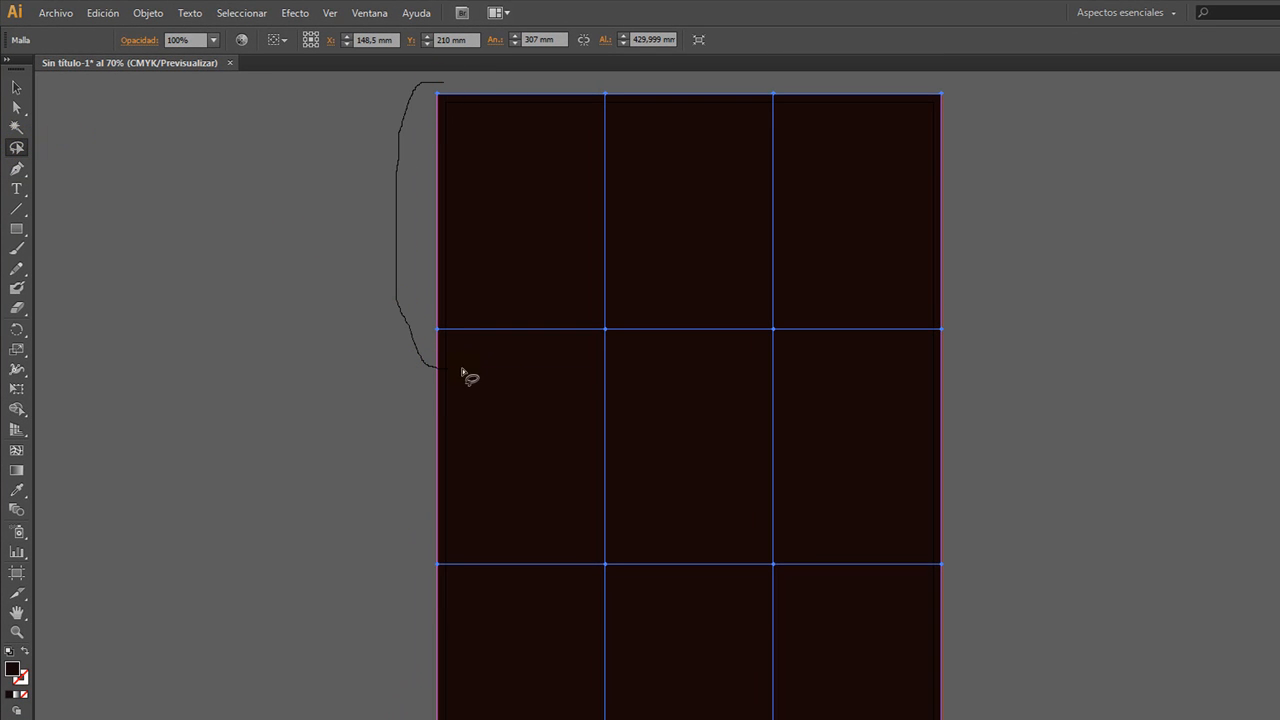
mouse_move(641, 117)
mouse_down()
mouse_move(629, 88)
mouse_move(492, 85)
mouse_move(409, 523)
mouse_up()
scroll(409, 527, up, 2)
scroll(410, 535, down, 4)
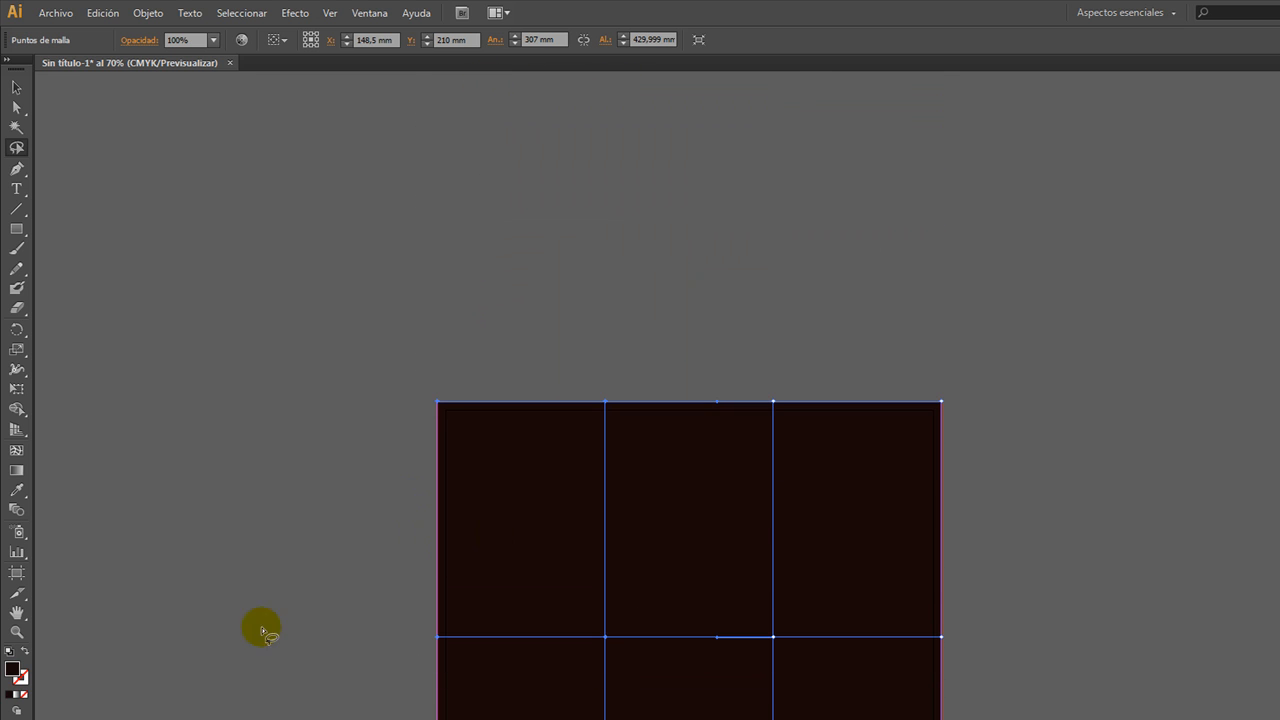
double_click(13, 668)
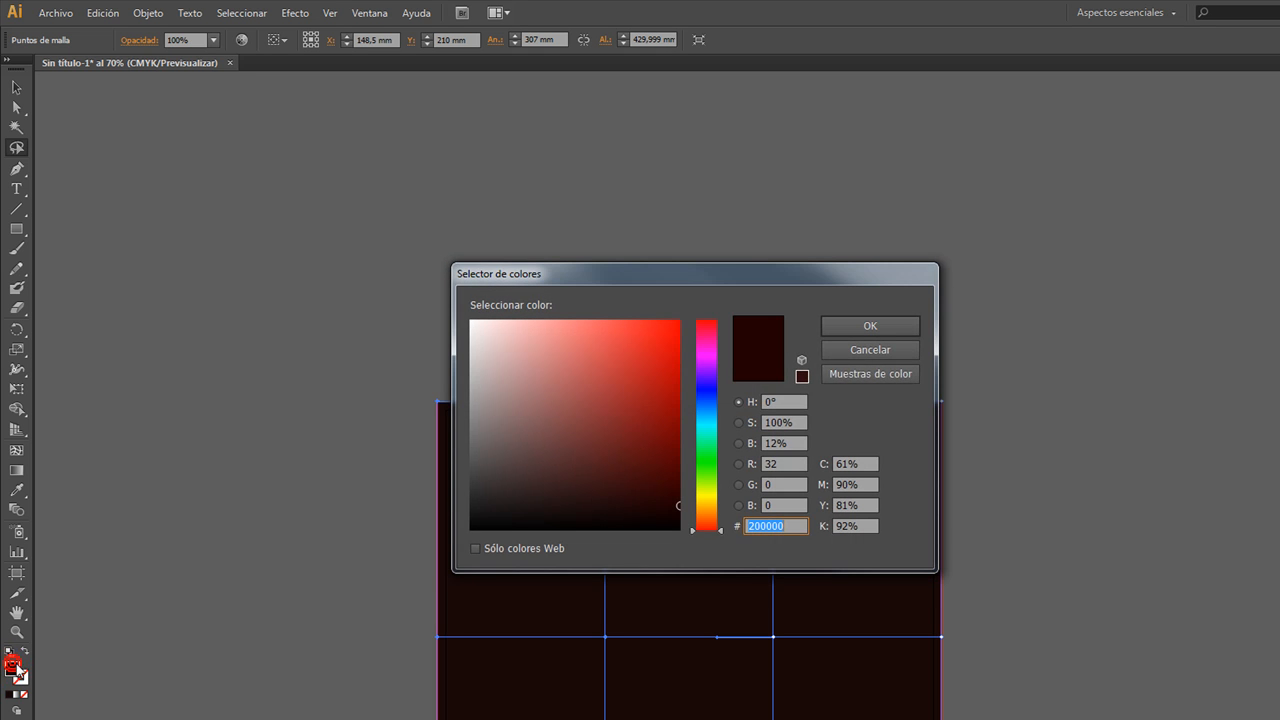
click(720, 361)
click(722, 362)
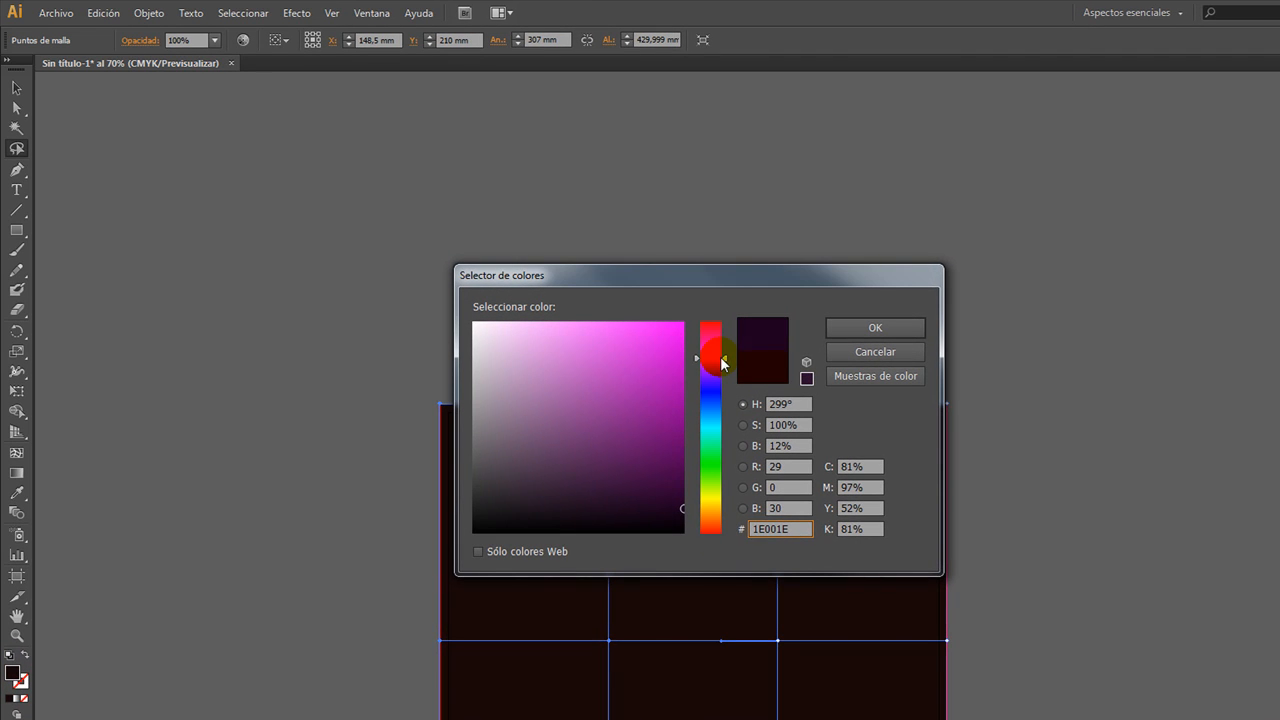
click(682, 510)
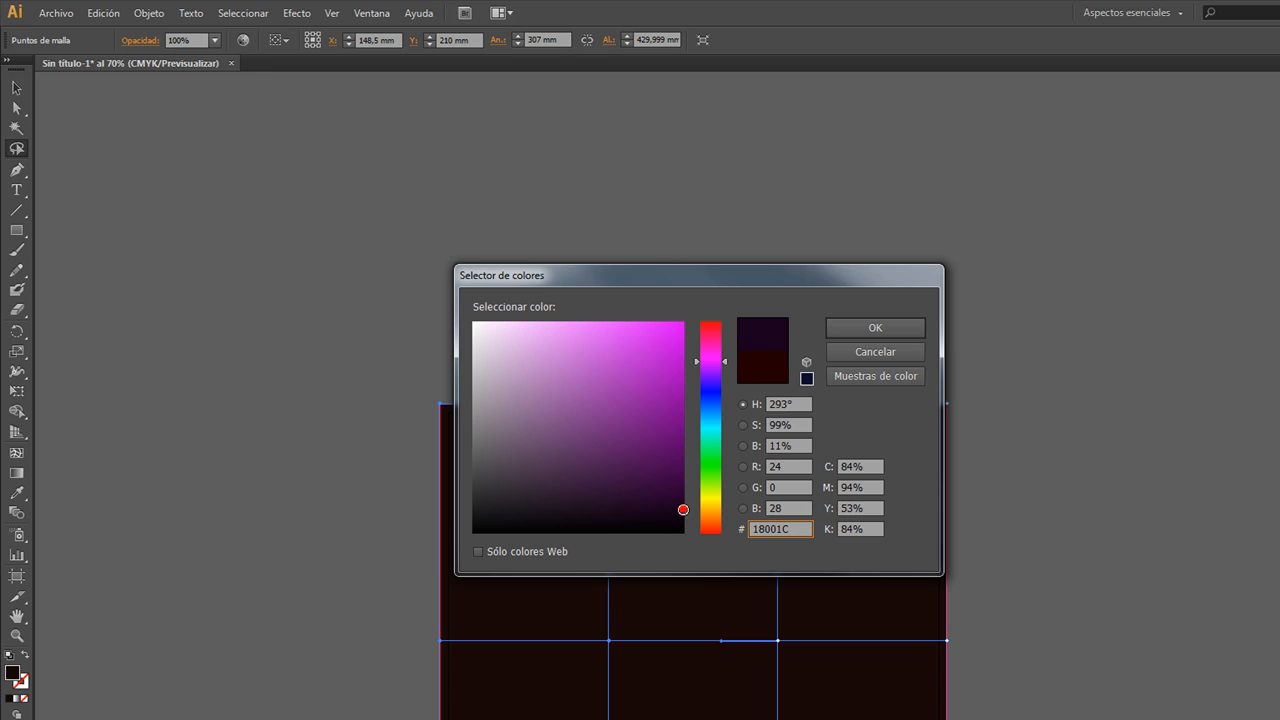
click(895, 324)
Lasso the four mesh points in the rectangle's upper-right area and colour them very dark teal, #001615
scroll(823, 509, up, 1)
scroll(823, 510, down, 3)
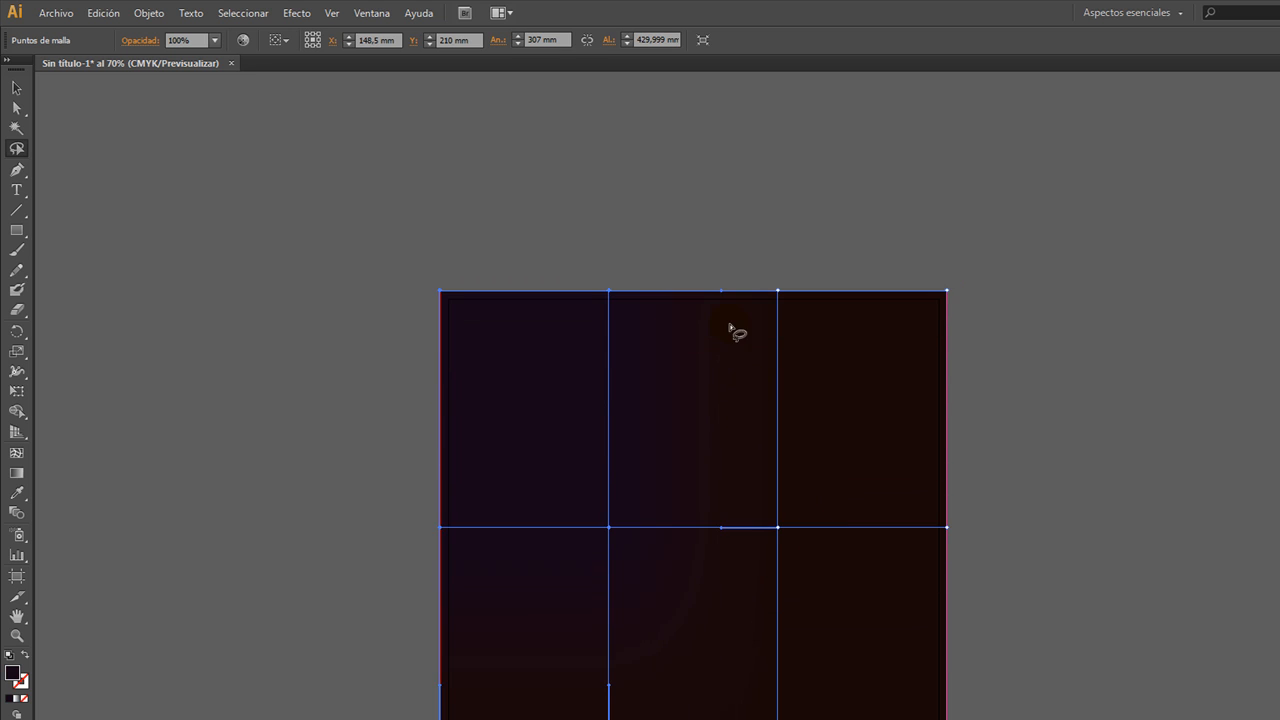
drag(766, 236, 769, 520)
mouse_move(853, 526)
mouse_down()
mouse_move(976, 523)
mouse_move(996, 426)
mouse_move(995, 276)
mouse_move(973, 237)
mouse_move(843, 244)
mouse_up()
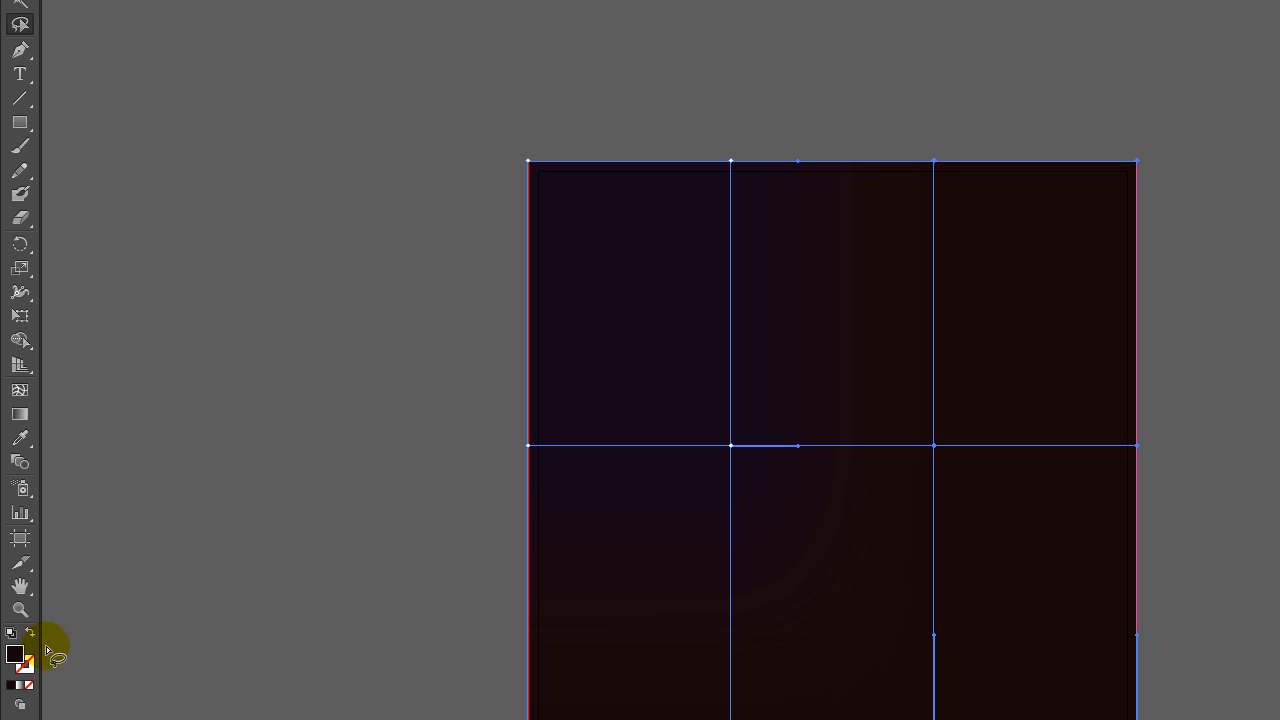
double_click(14, 656)
drag(870, 323, 858, 360)
drag(822, 443, 820, 464)
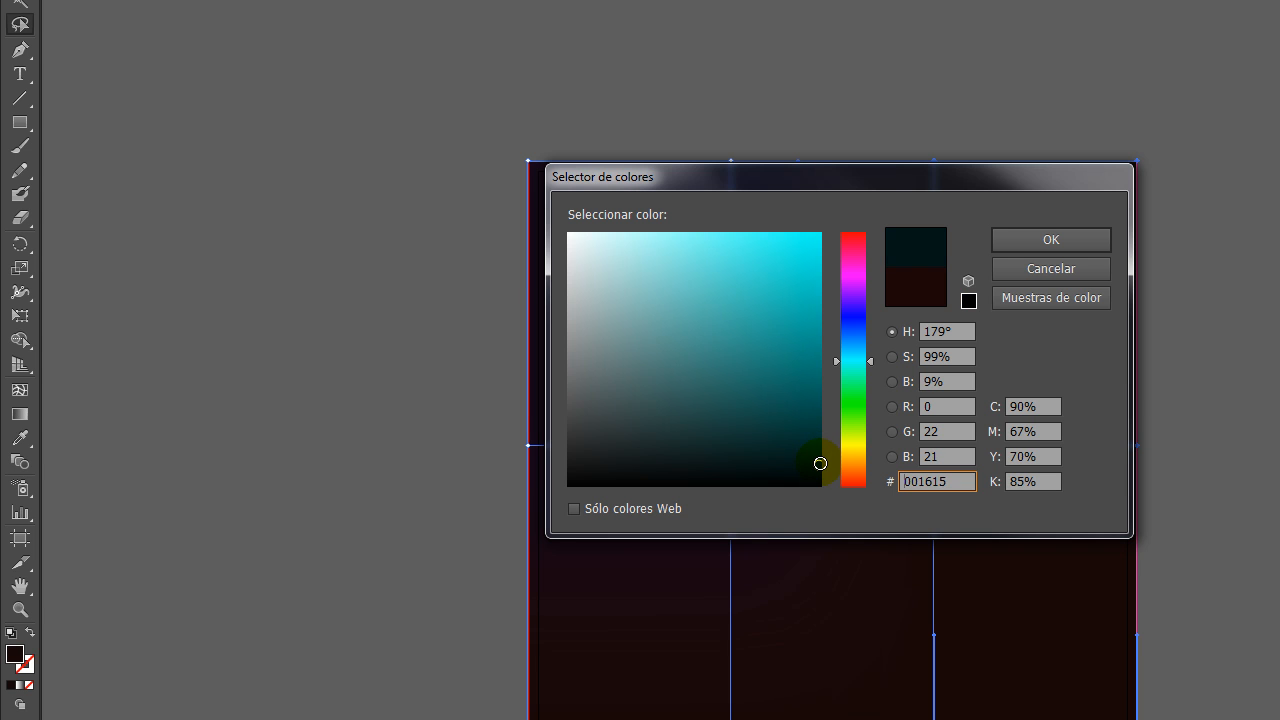
click(1046, 240)
Lasso the four mesh points in the rectangle's lower-left area and colour them very dark green, #0F1400
scroll(1046, 238, up, 2)
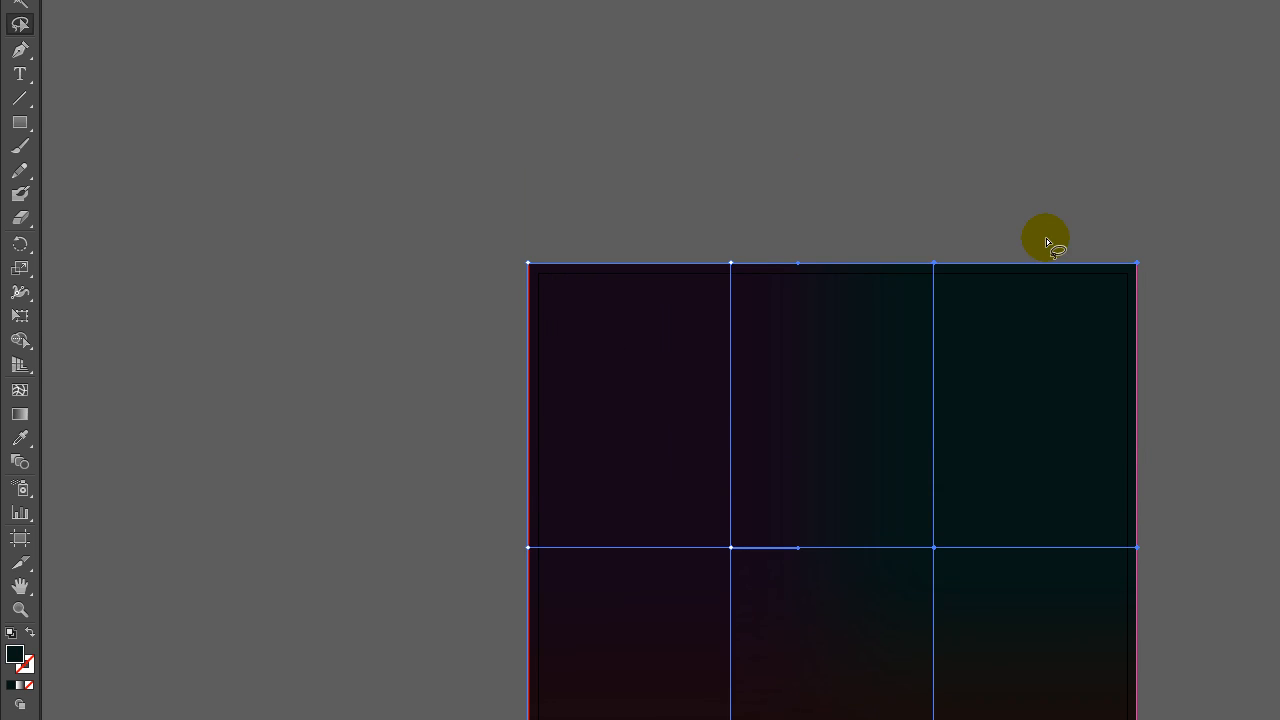
scroll(1034, 249, down, 4)
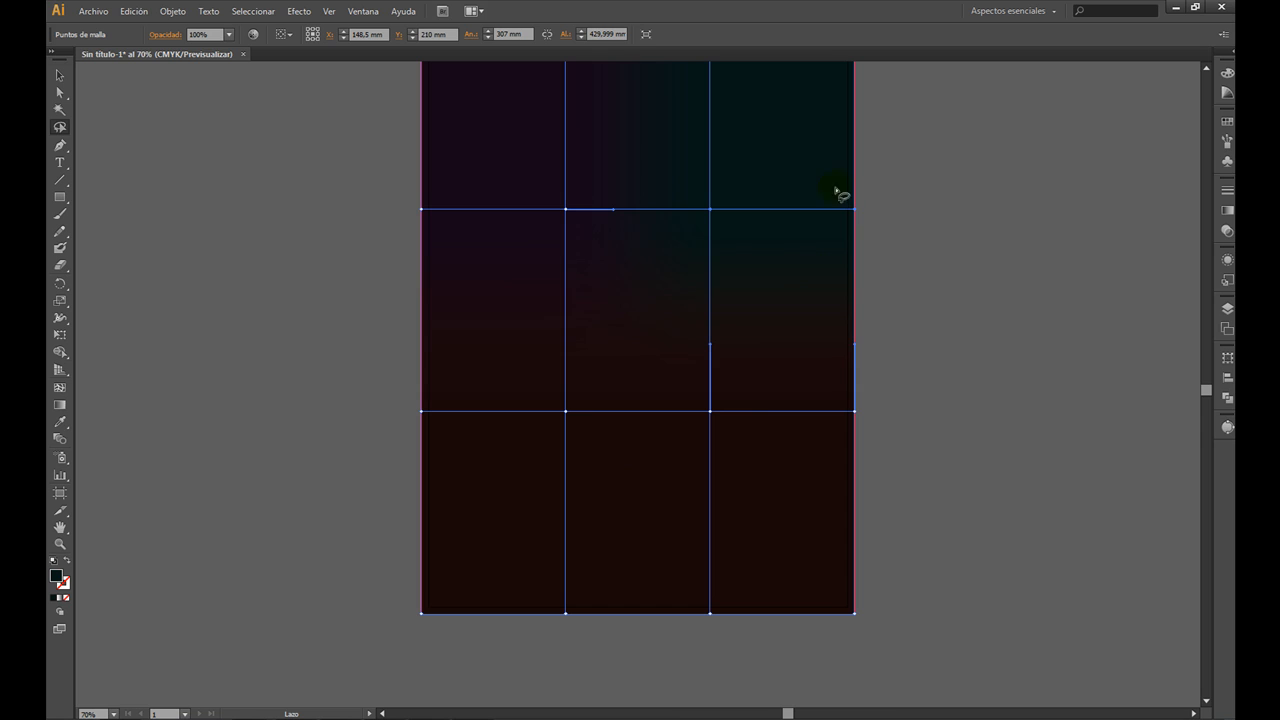
drag(401, 394, 446, 398)
mouse_move(601, 568)
mouse_down()
mouse_move(586, 620)
mouse_move(560, 640)
mouse_move(466, 654)
mouse_move(419, 642)
mouse_move(394, 554)
mouse_move(380, 570)
mouse_up()
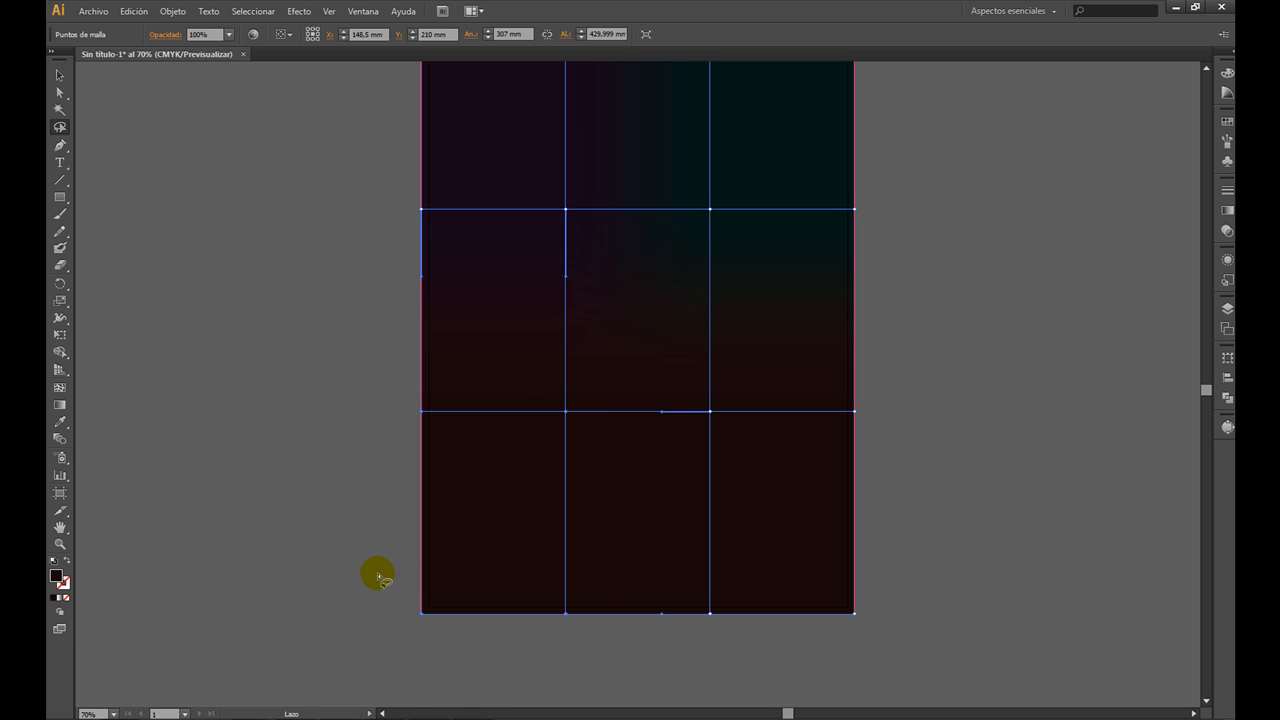
double_click(56, 578)
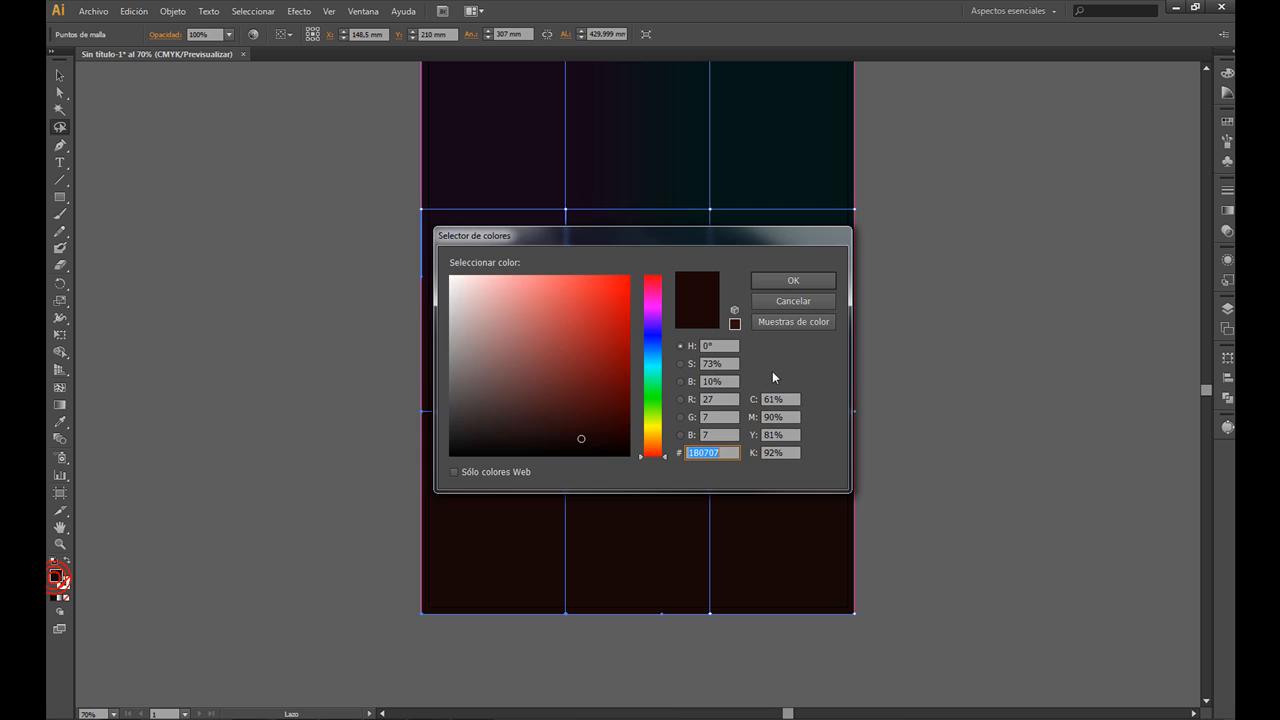
click(660, 411)
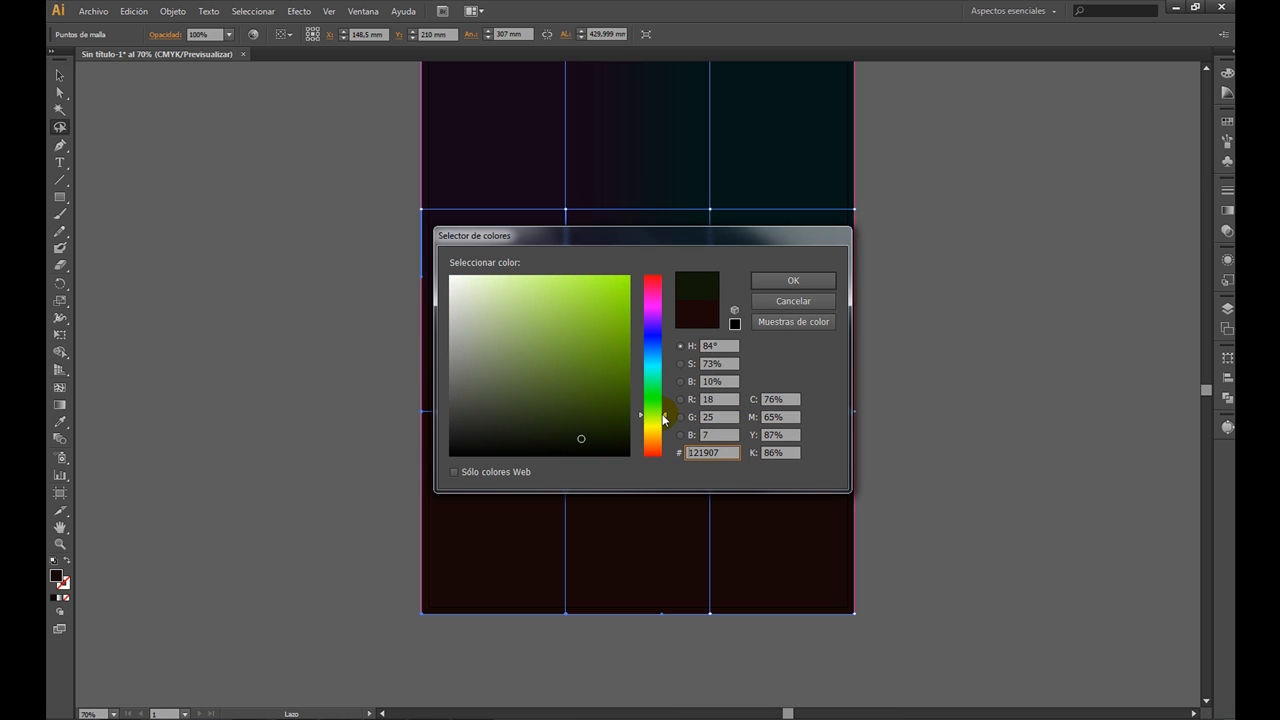
drag(620, 418, 629, 427)
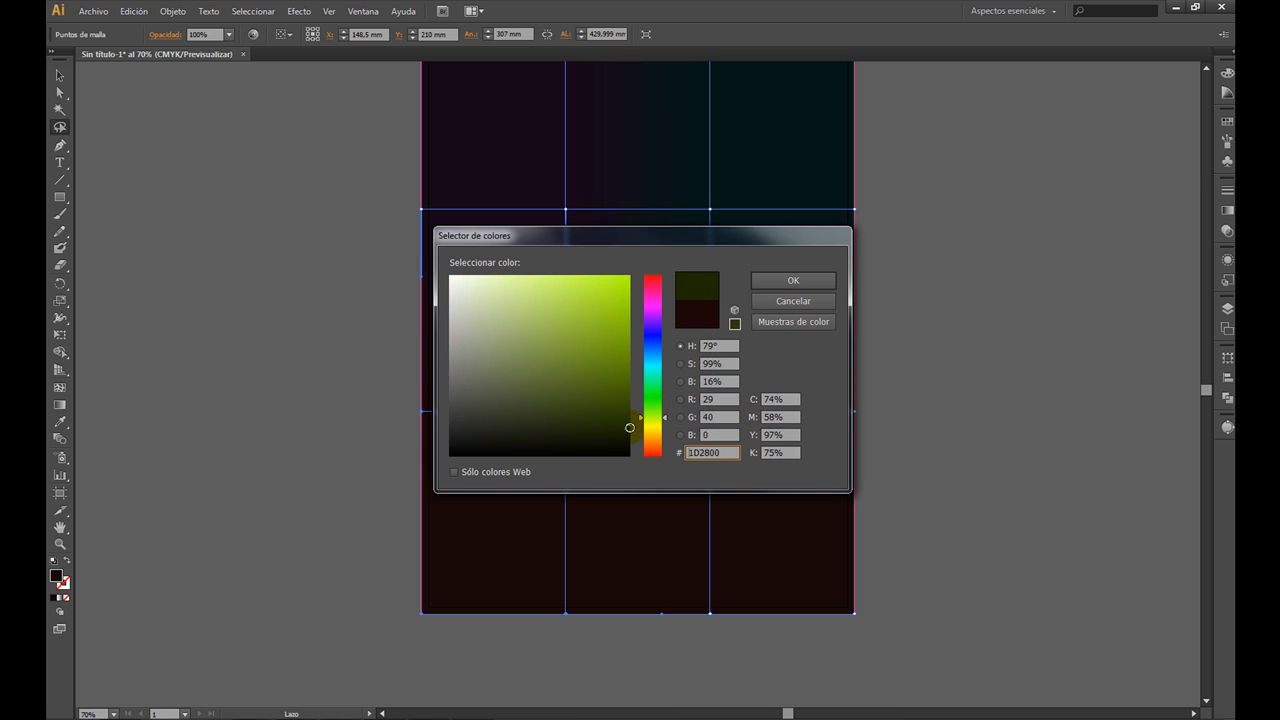
click(776, 284)
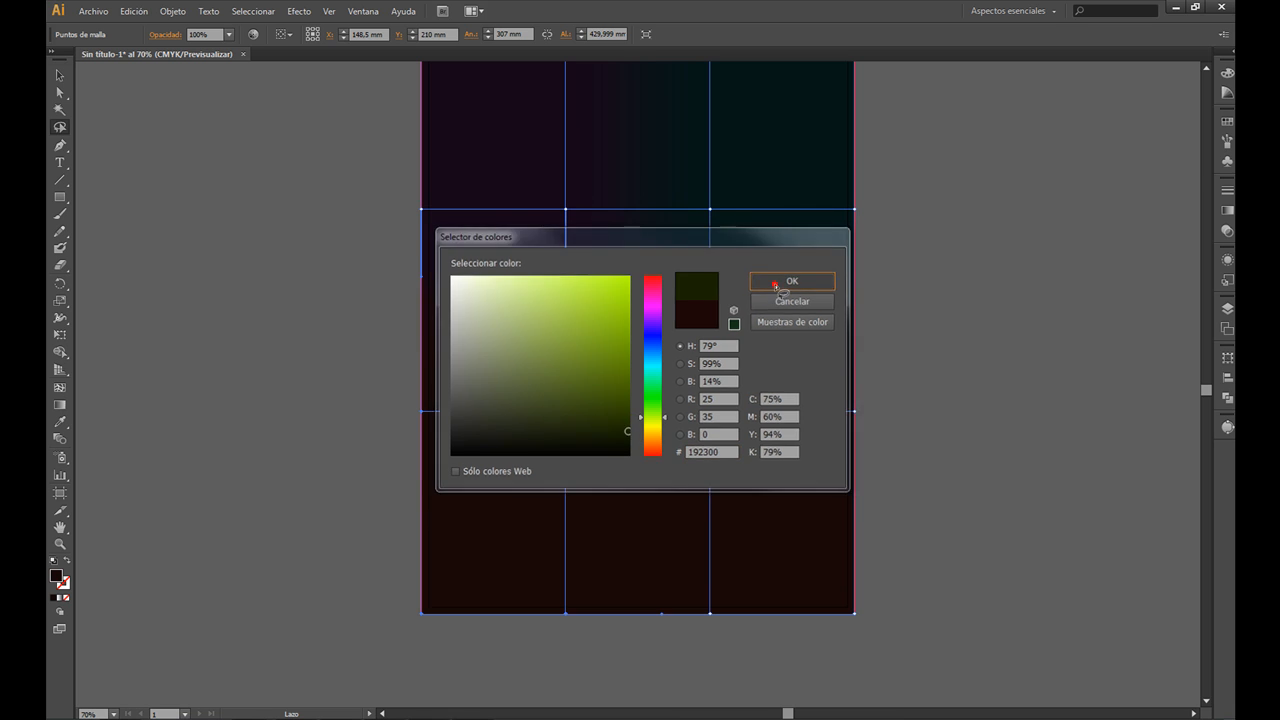
double_click(57, 577)
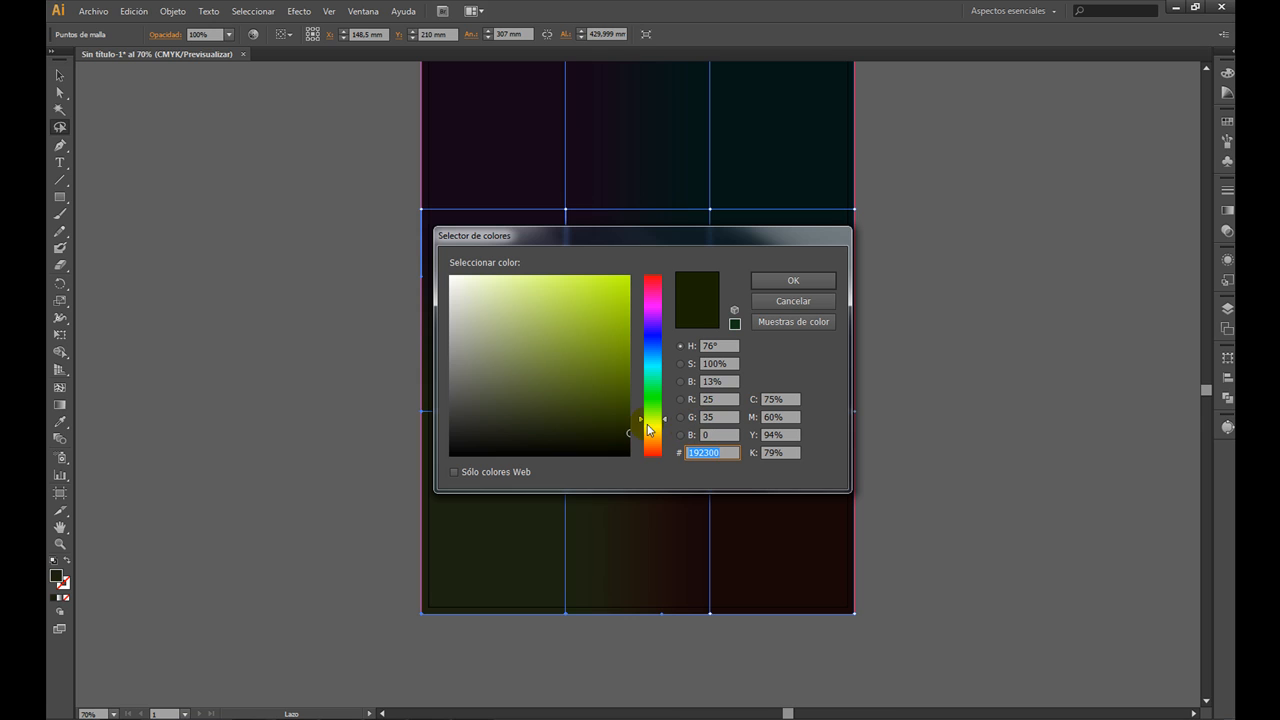
click(627, 437)
click(630, 441)
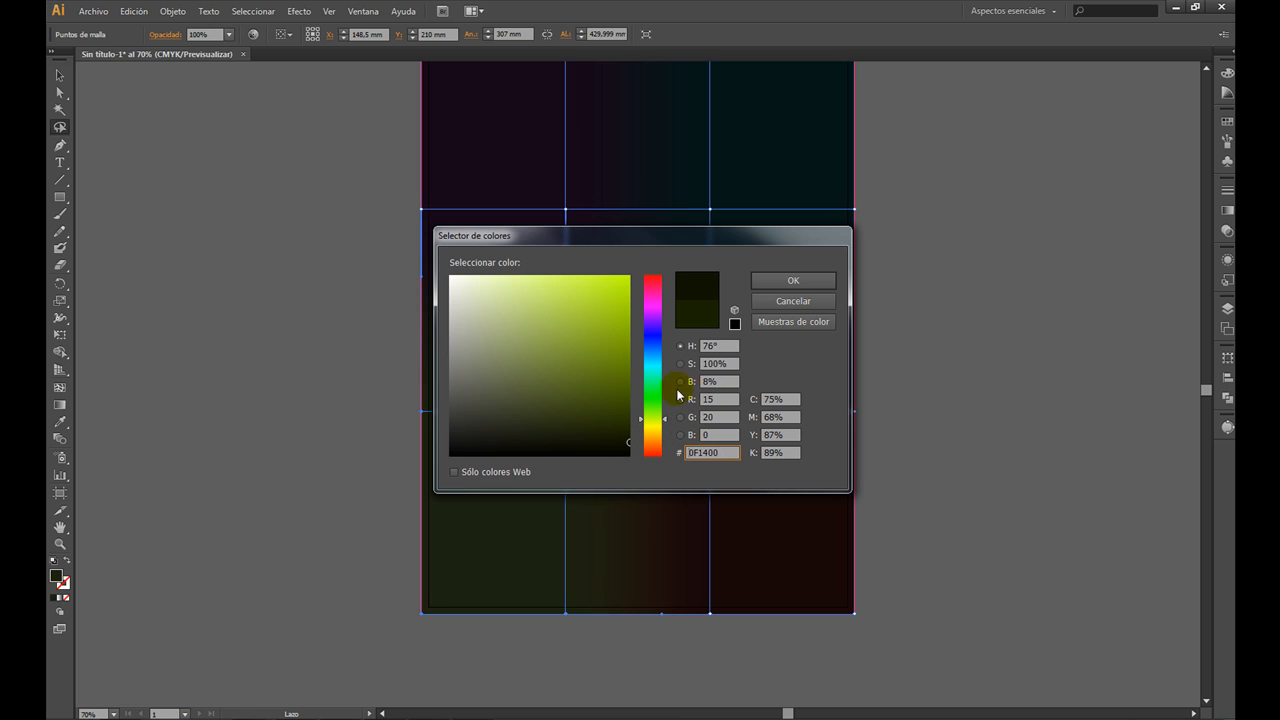
click(770, 281)
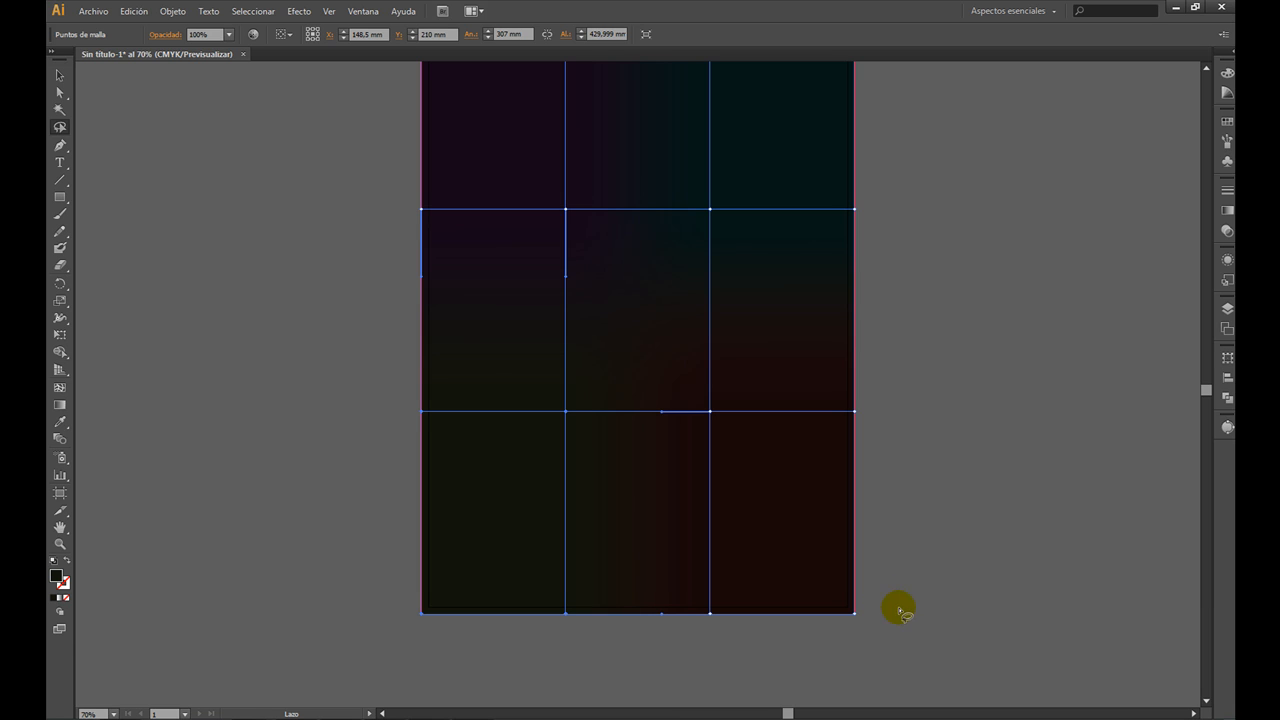
Lasso the four mesh points in the rectangle's lower-right area and colour them very dark yellow-brown, #1E1800
mouse_move(813, 677)
mouse_down()
mouse_move(727, 654)
mouse_move(694, 610)
mouse_up()
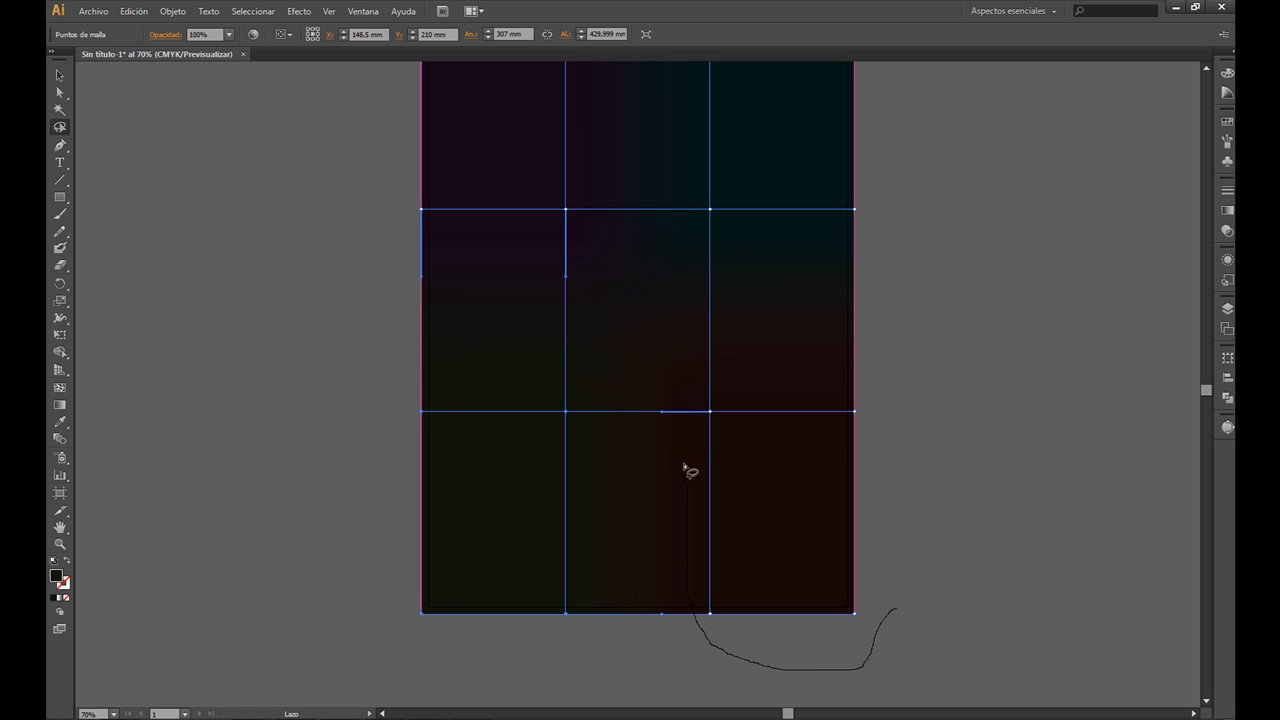
drag(860, 373, 885, 426)
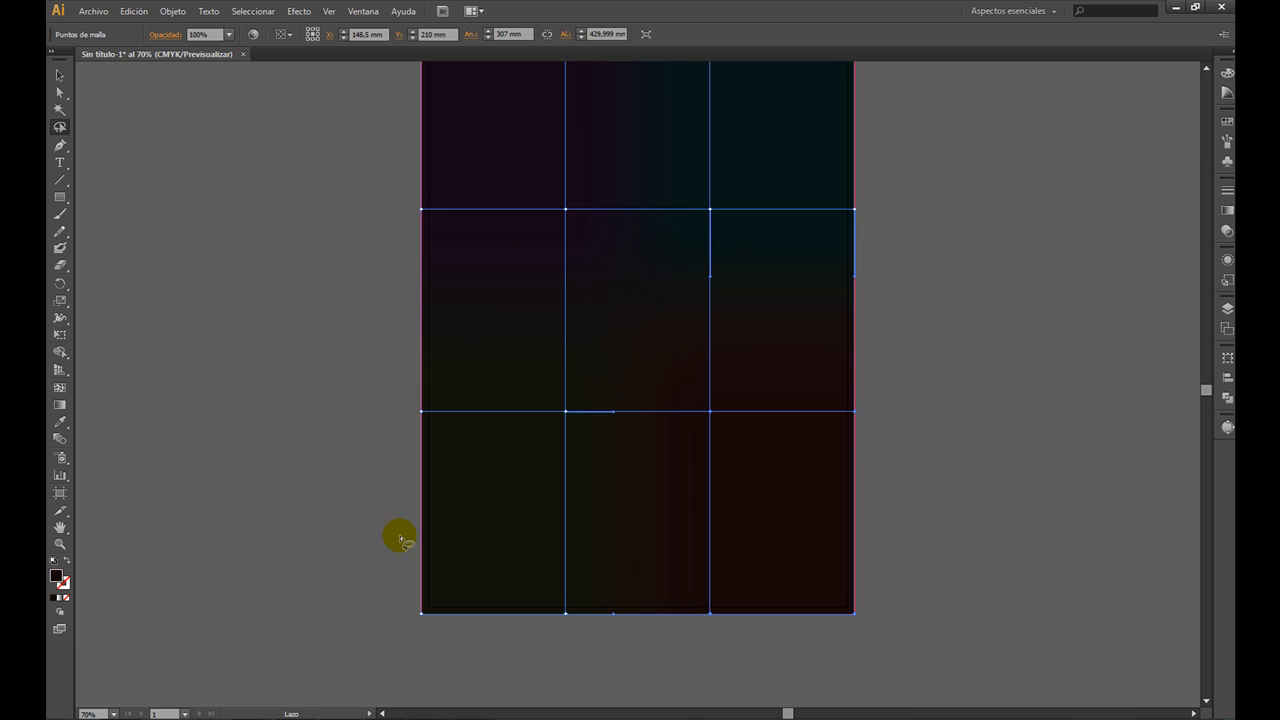
double_click(57, 577)
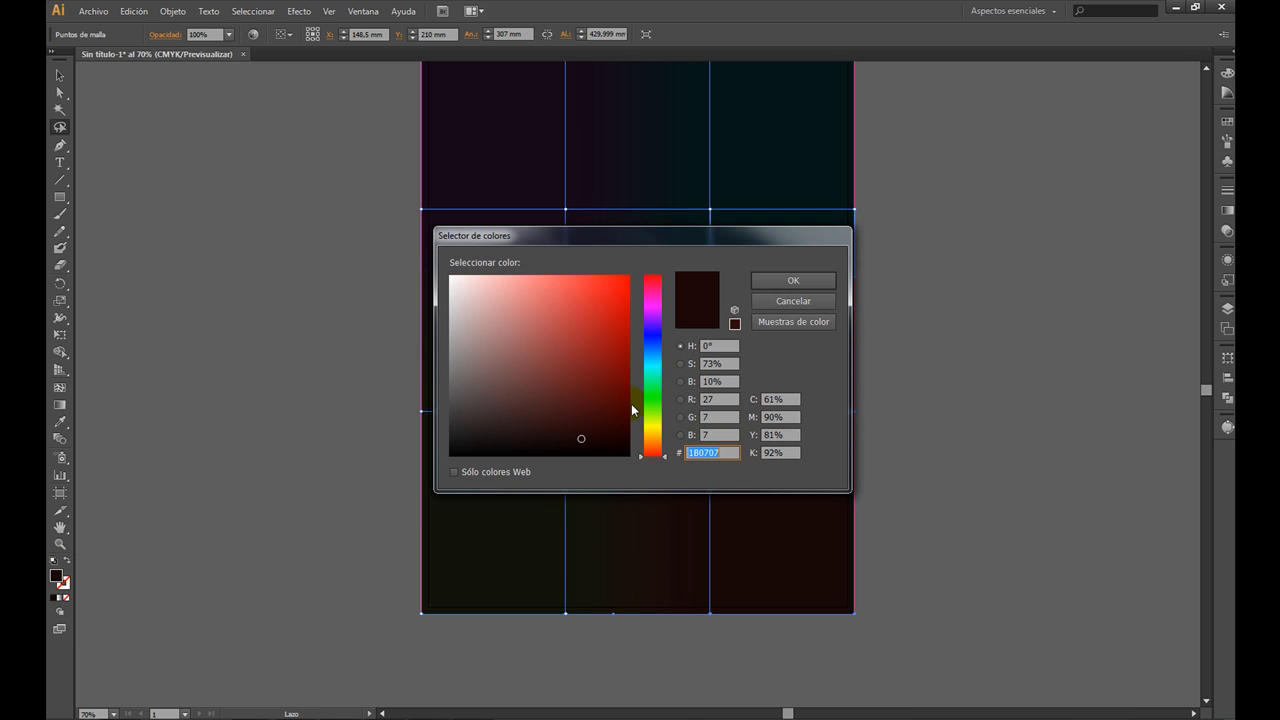
drag(654, 452, 657, 437)
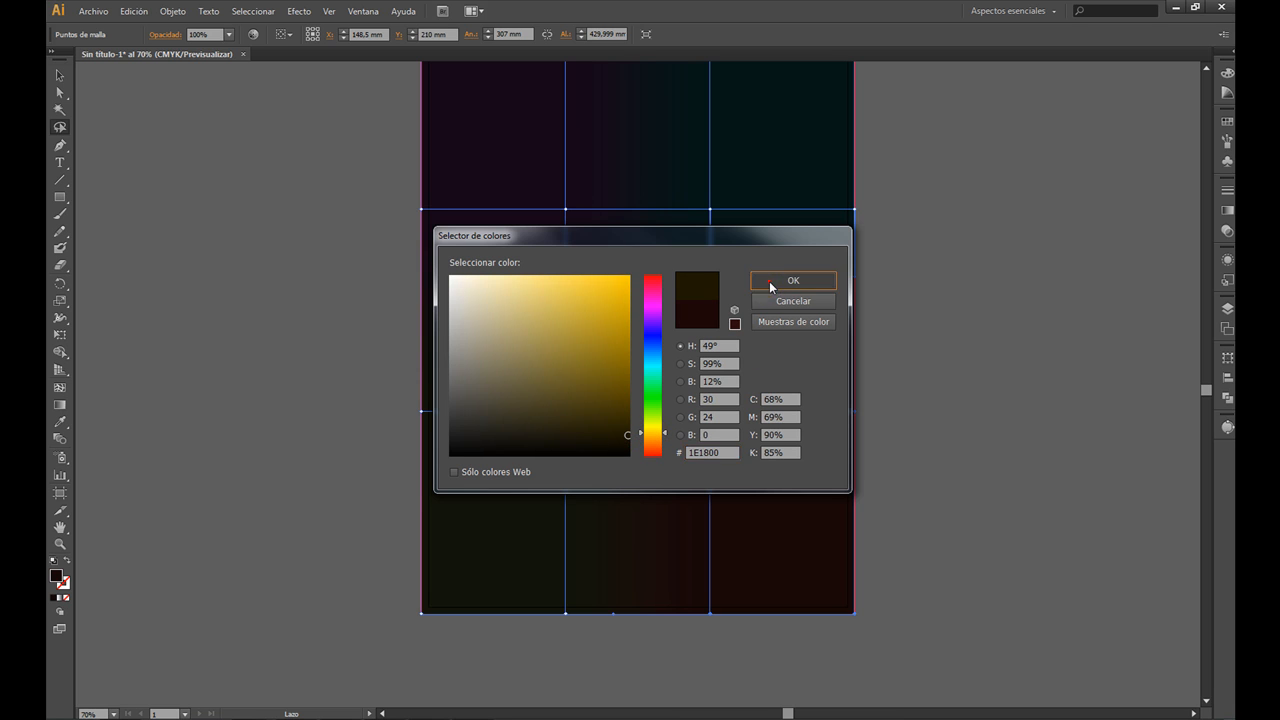
click(771, 284)
Create a lens flare with the Flare tool in the empty canvas area beside the poster
scroll(700, 395, up, 2)
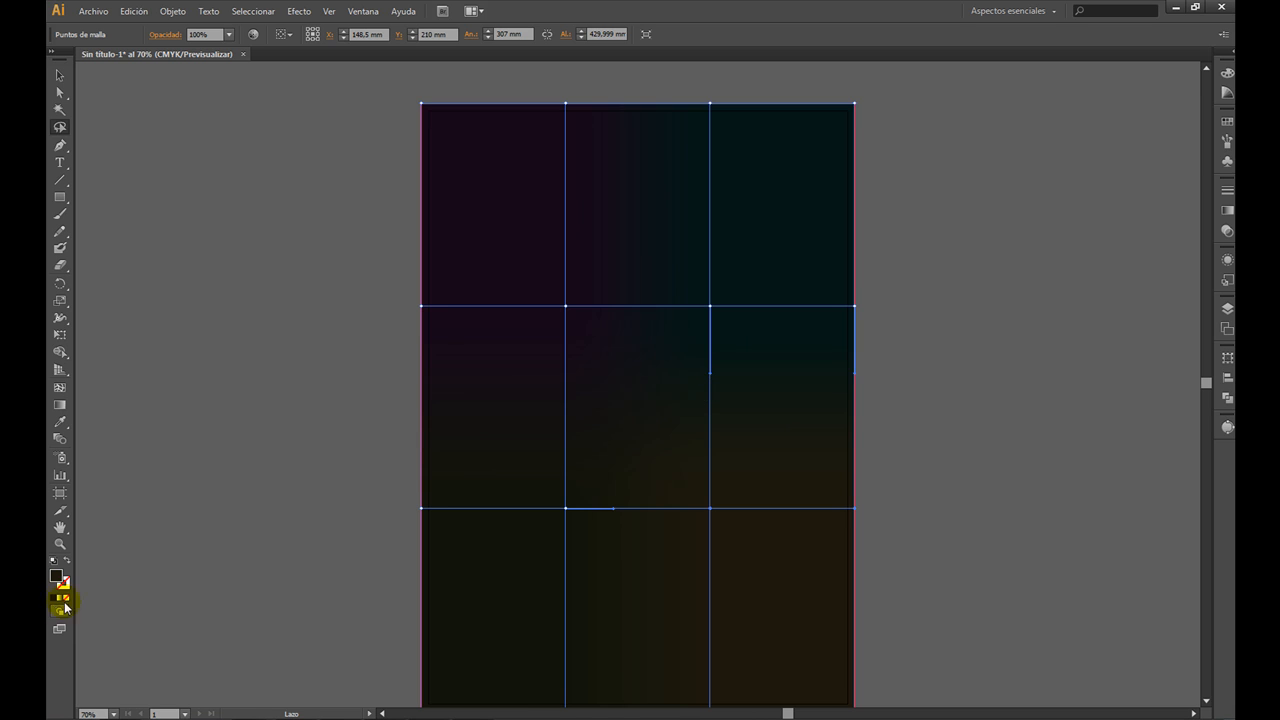
click(64, 546)
alt+click(437, 516)
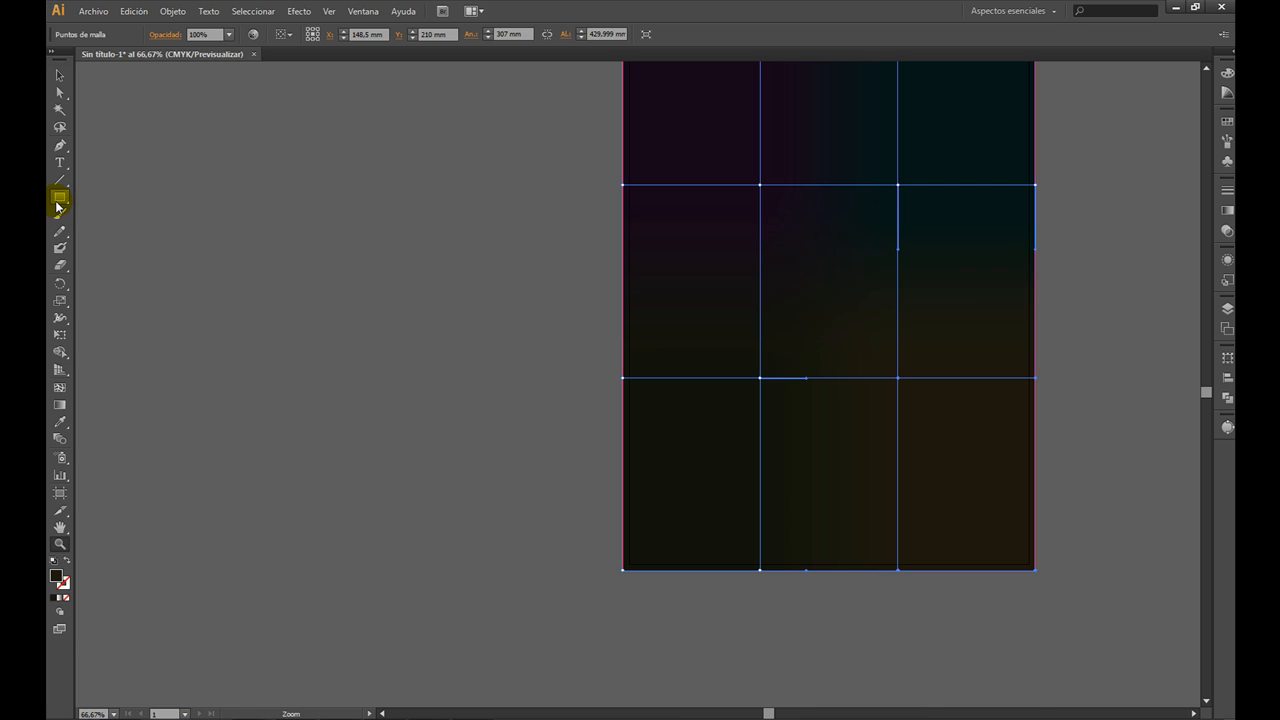
drag(62, 205, 165, 285)
click(285, 259)
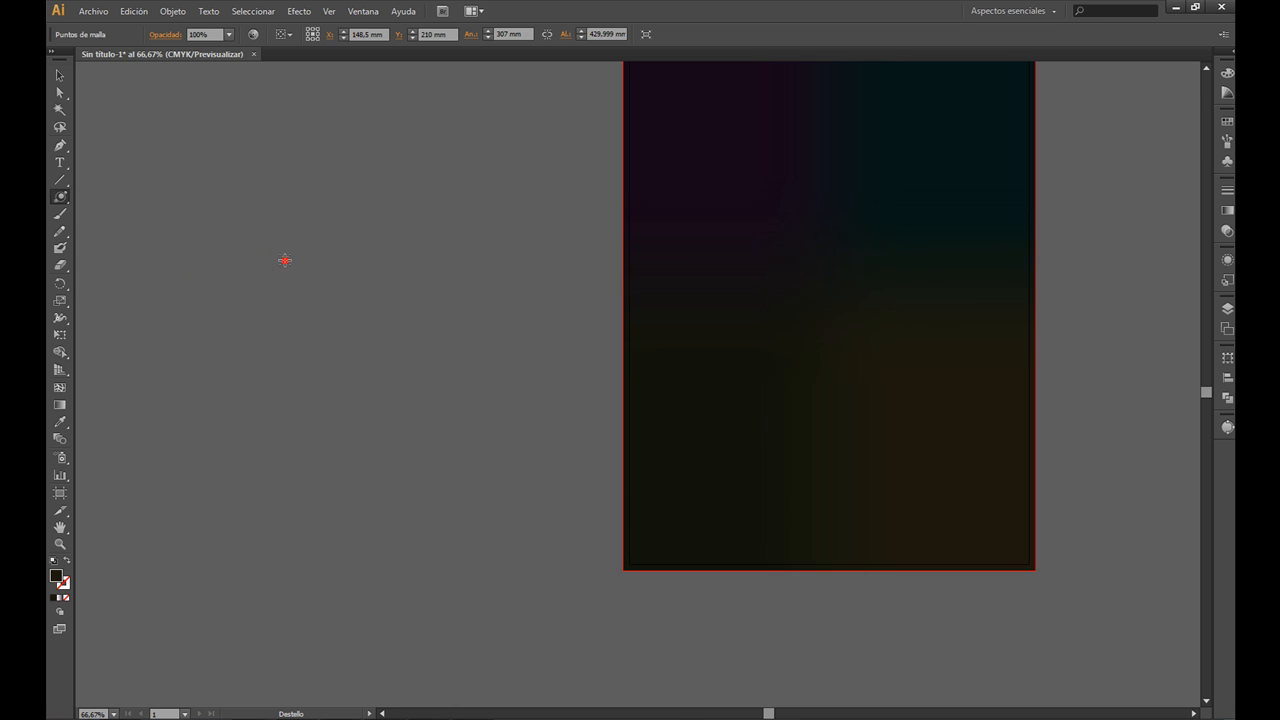
click(663, 480)
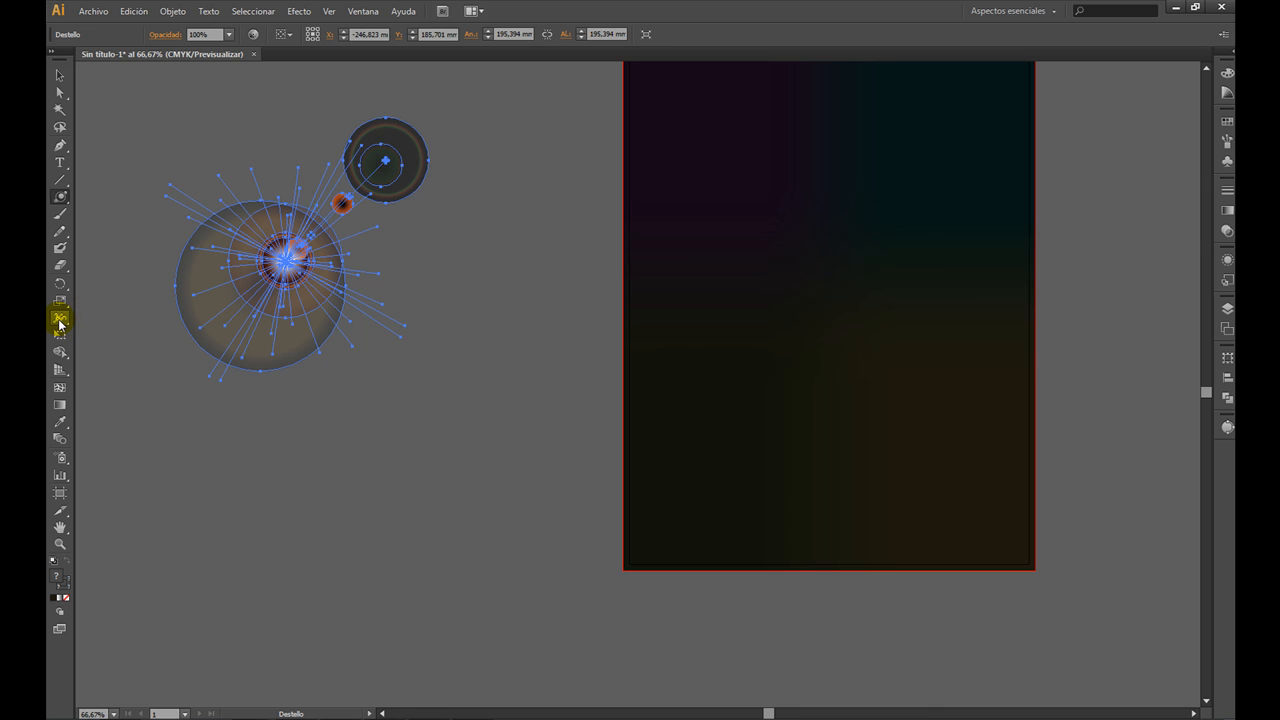
Warp the flare into long, curved, flowing ribbons using the Warp tool (Deformar) with an enlarged brush
drag(60, 323, 59, 322)
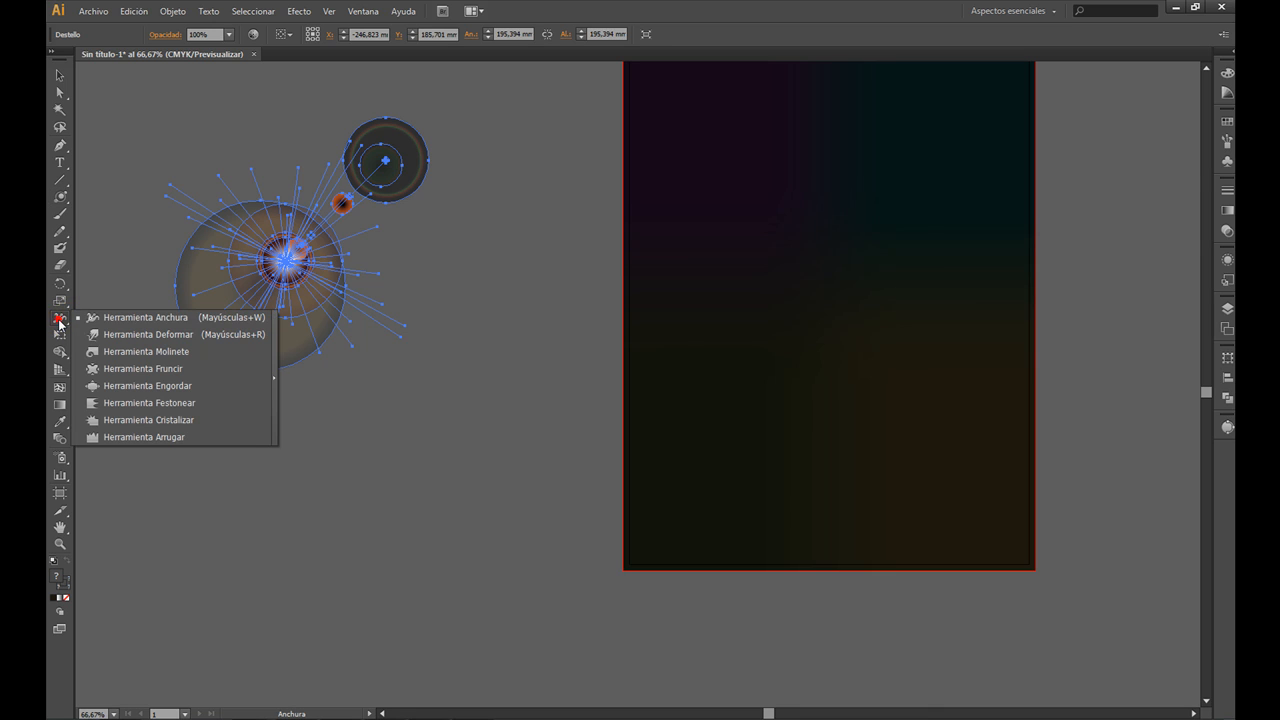
click(116, 336)
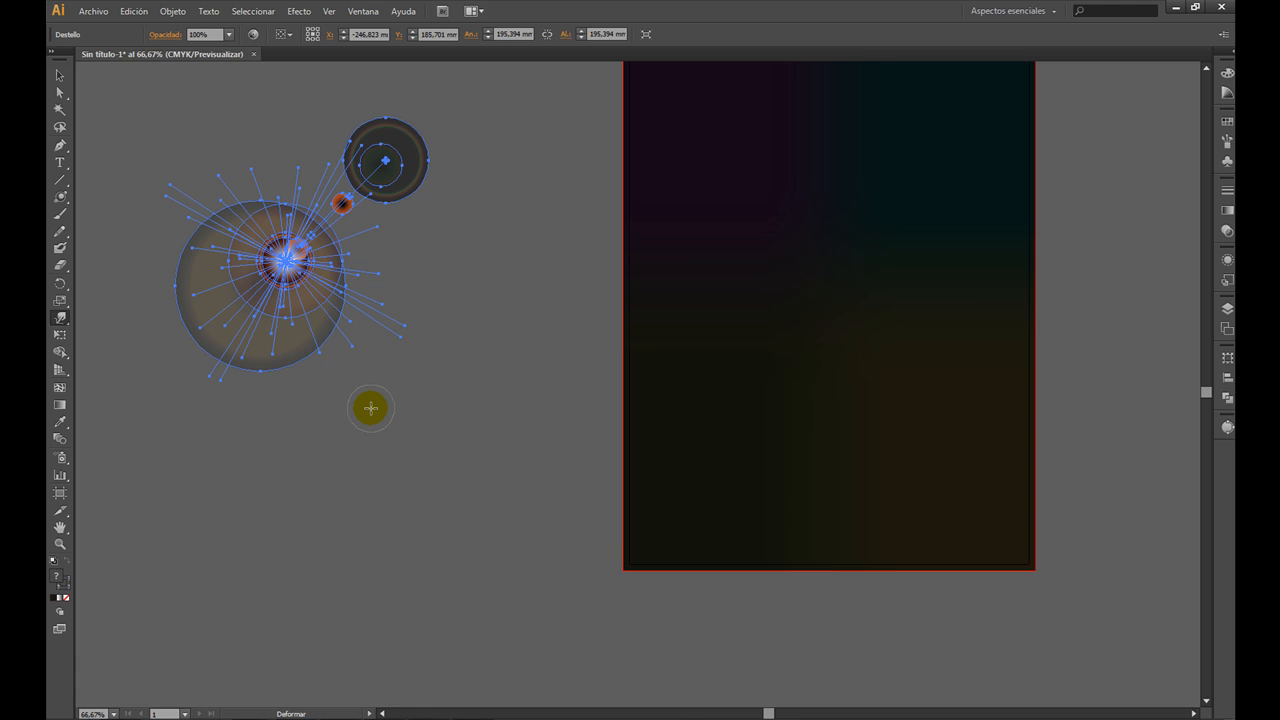
mouse_move(371, 409)
mouse_down()
mouse_move(426, 517)
mouse_move(461, 540)
mouse_move(457, 554)
mouse_up()
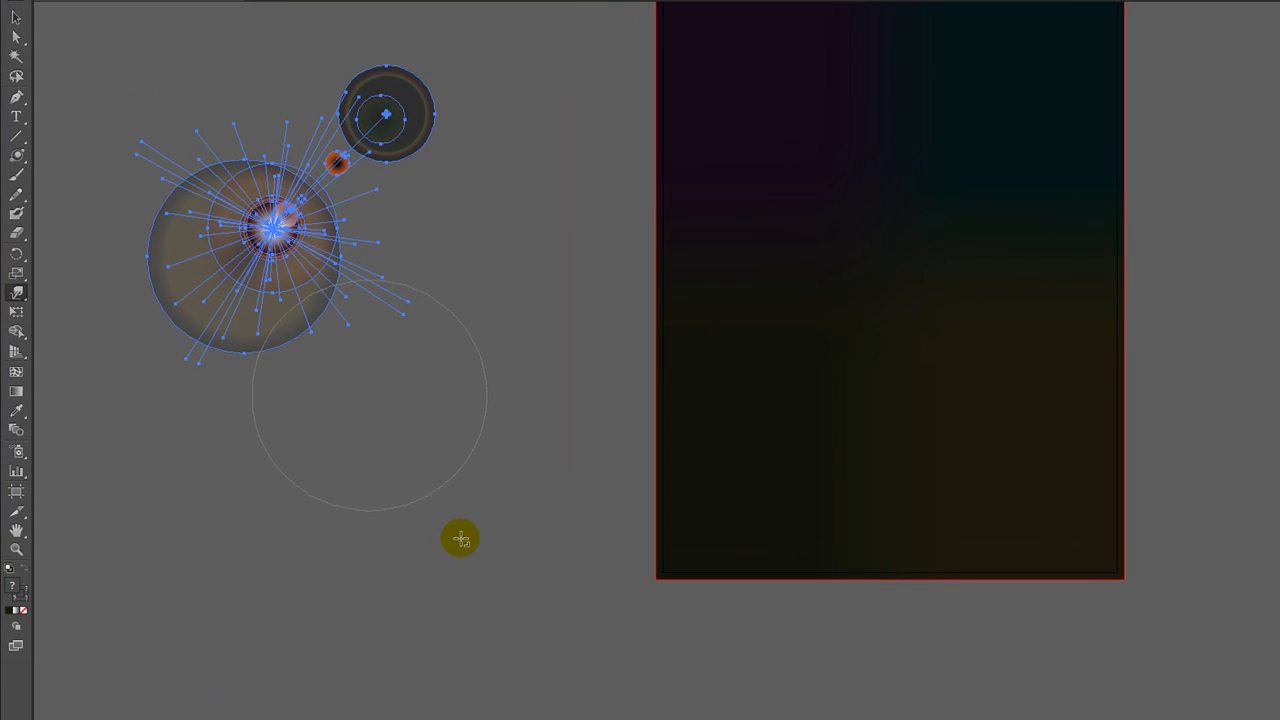
mouse_move(449, 378)
mouse_down()
mouse_move(537, 501)
mouse_move(484, 506)
mouse_move(382, 271)
mouse_move(258, 187)
mouse_move(186, 180)
mouse_up()
drag(514, 374, 104, 260)
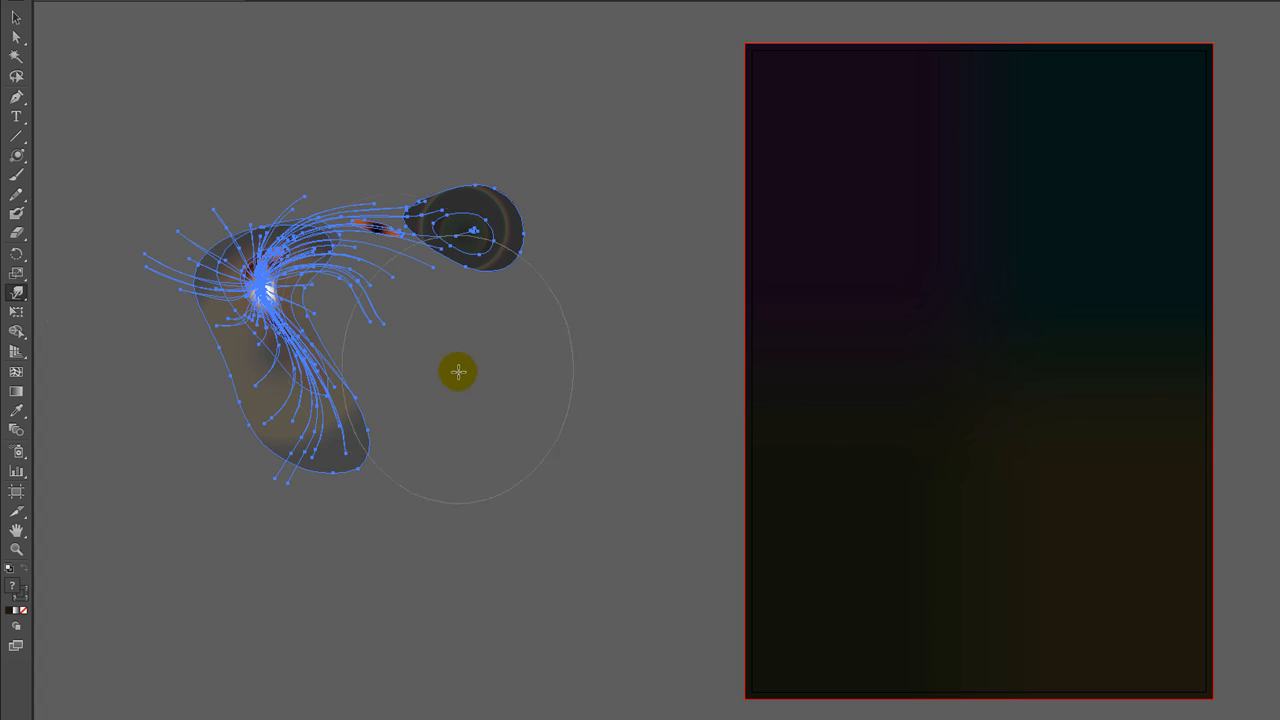
mouse_move(443, 377)
mouse_down()
mouse_move(382, 361)
mouse_move(261, 295)
mouse_up()
drag(422, 151, 509, 578)
drag(440, 176, 420, 510)
mouse_move(423, 234)
mouse_down()
mouse_move(437, 594)
mouse_move(434, 523)
mouse_up()
mouse_move(405, 307)
mouse_down()
mouse_move(373, 367)
mouse_move(447, 653)
mouse_up()
drag(193, 391, 325, 333)
drag(114, 326, 463, 221)
drag(326, 361, 447, 359)
drag(266, 296, 476, 390)
drag(385, 239, 406, 239)
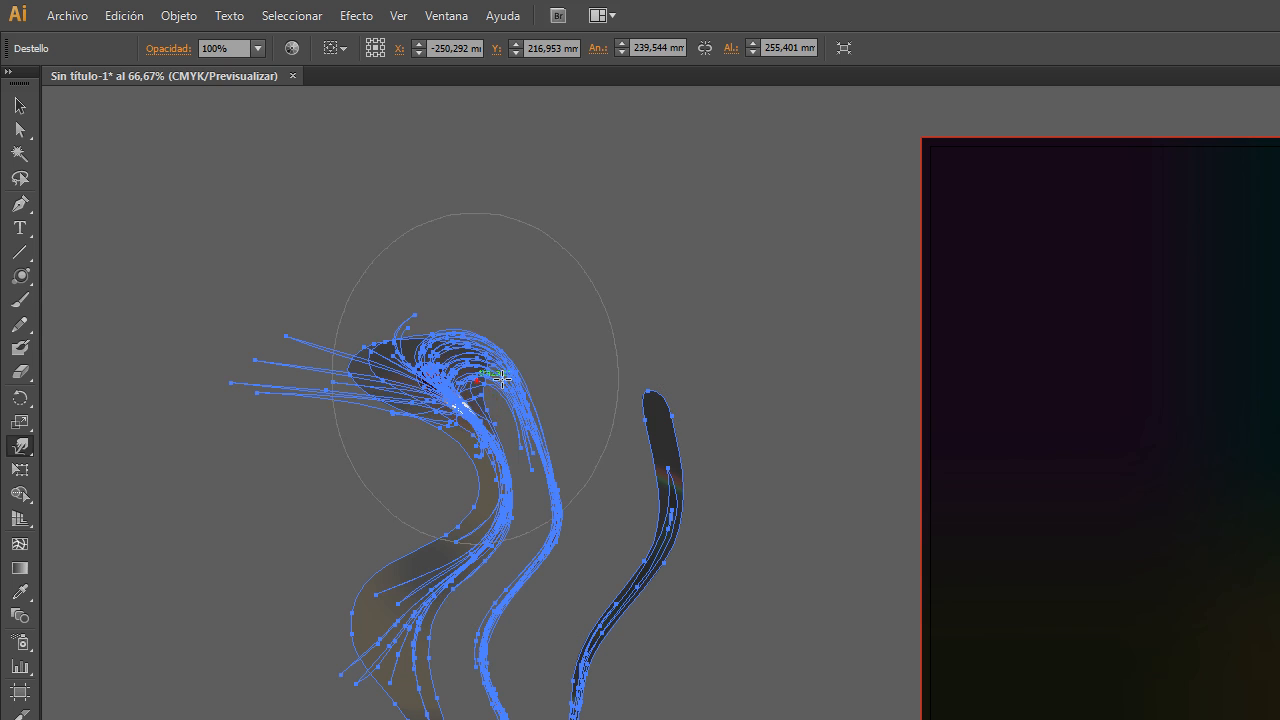
drag(502, 379, 602, 234)
drag(514, 350, 510, 114)
drag(443, 469, 656, 145)
mouse_move(521, 158)
mouse_down()
mouse_move(454, 358)
mouse_move(449, 432)
mouse_up()
mouse_move(447, 212)
mouse_down()
mouse_move(449, 363)
mouse_move(500, 429)
mouse_up()
drag(597, 456, 710, 381)
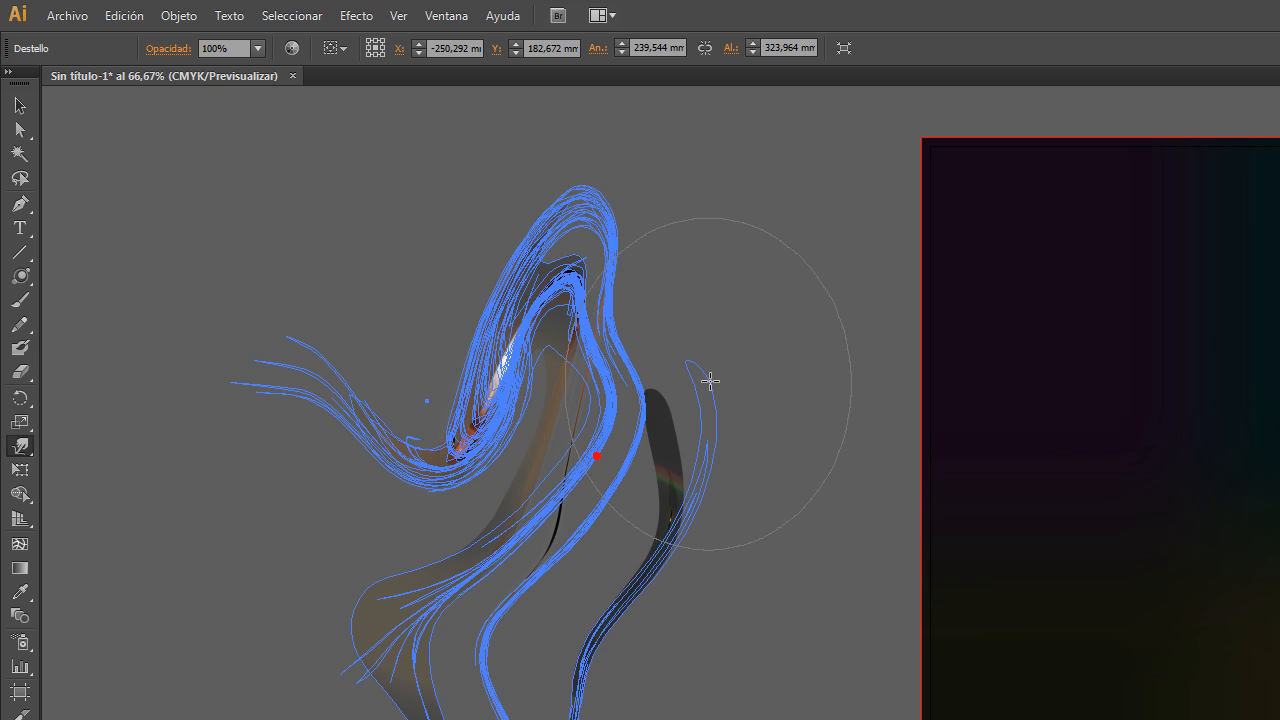
drag(494, 383, 449, 157)
drag(524, 273, 599, 245)
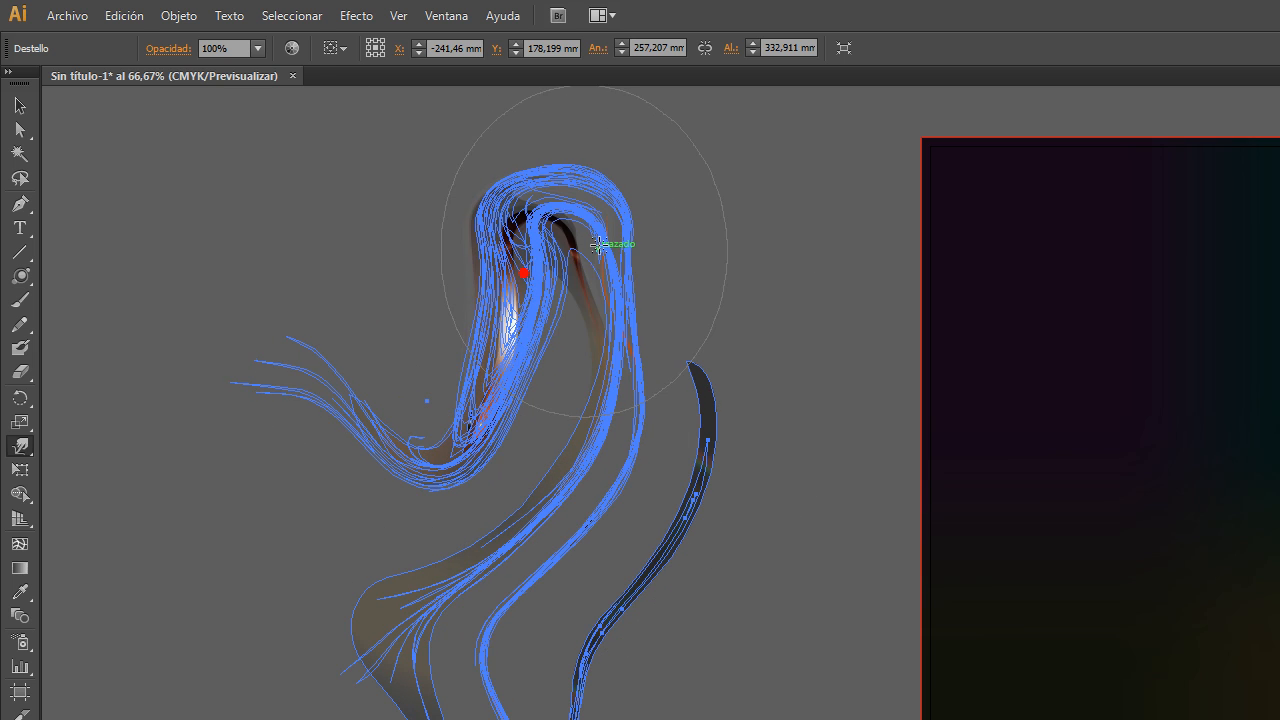
click(20, 105)
click(108, 178)
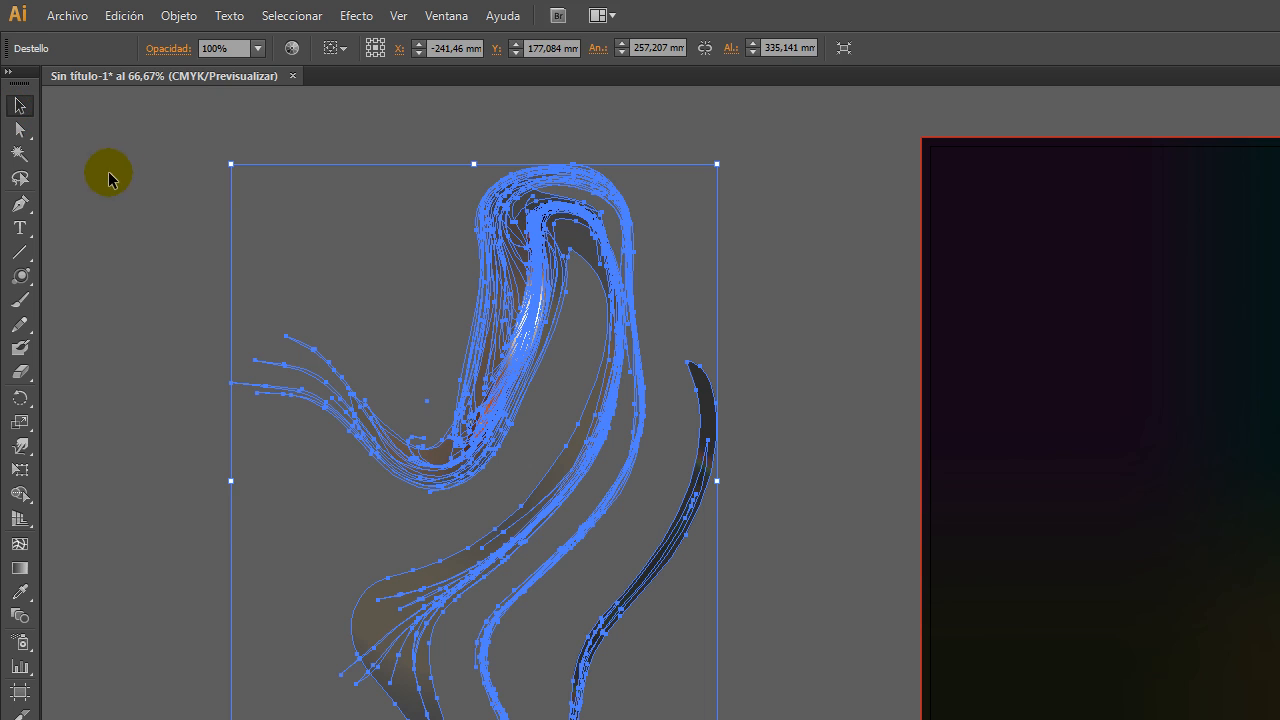
Set the warped flare's blending mode to Trama (Screen)
drag(800, 234, 566, 251)
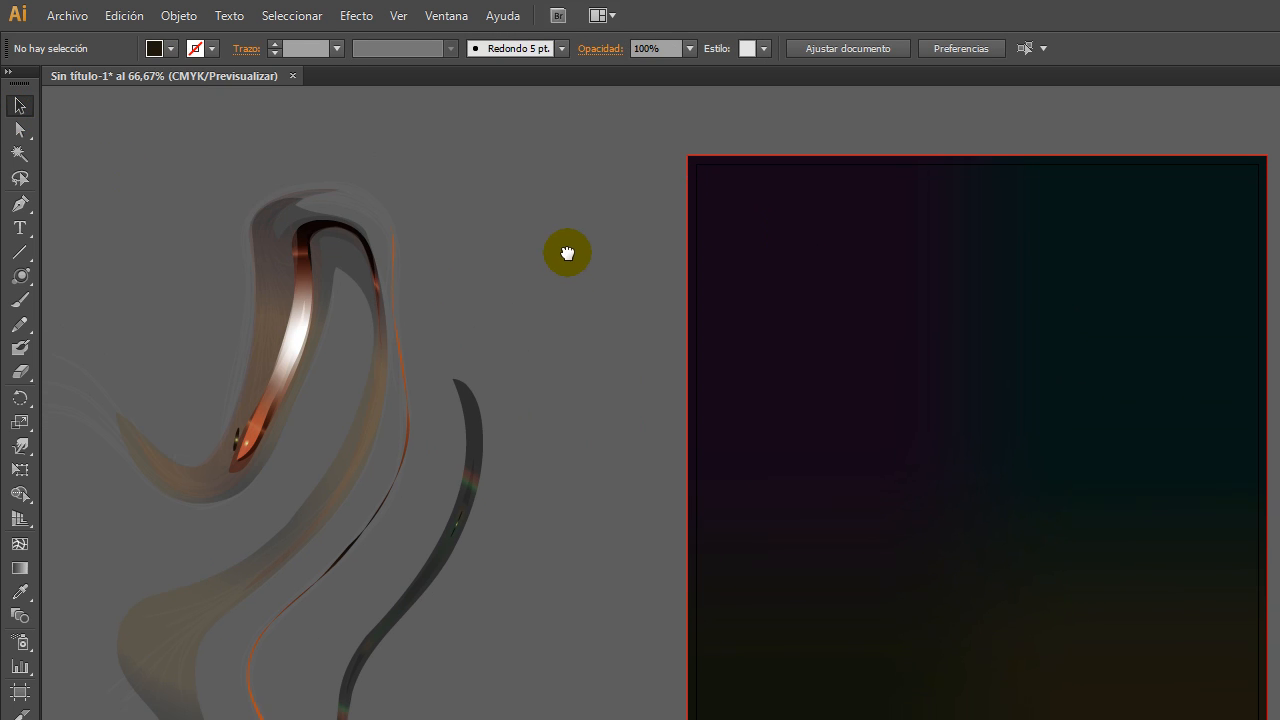
click(371, 292)
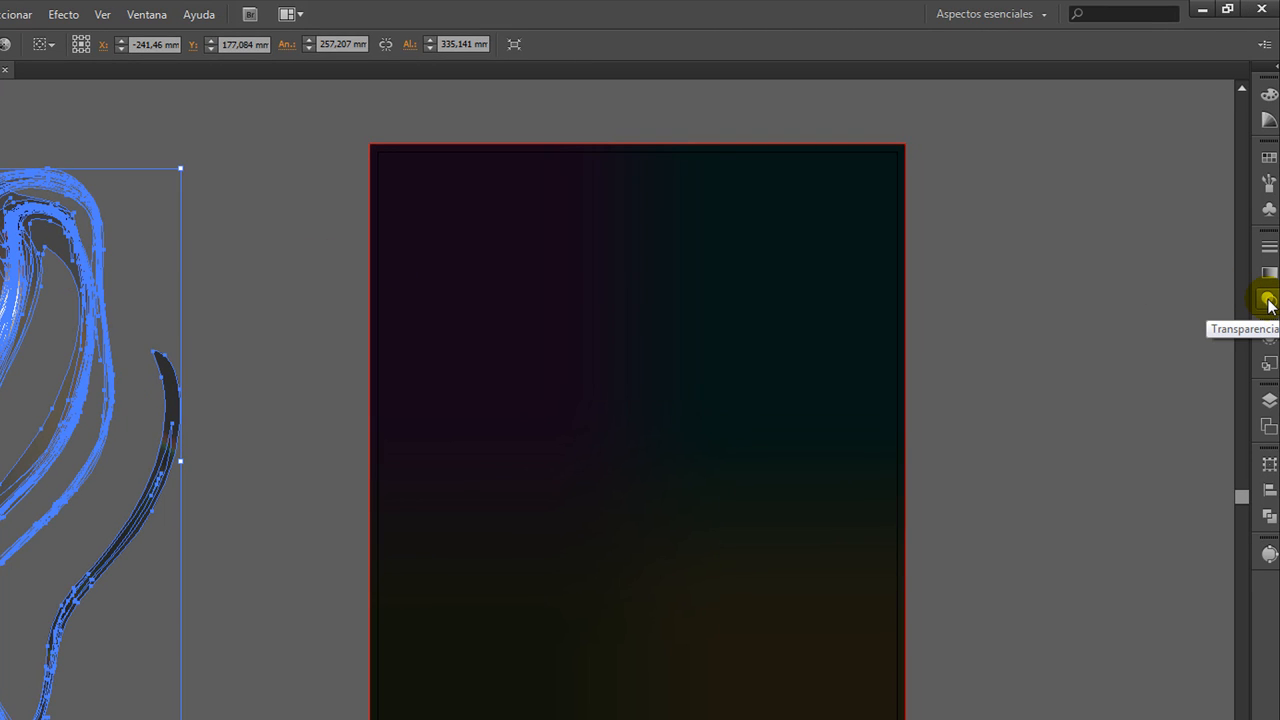
click(1268, 300)
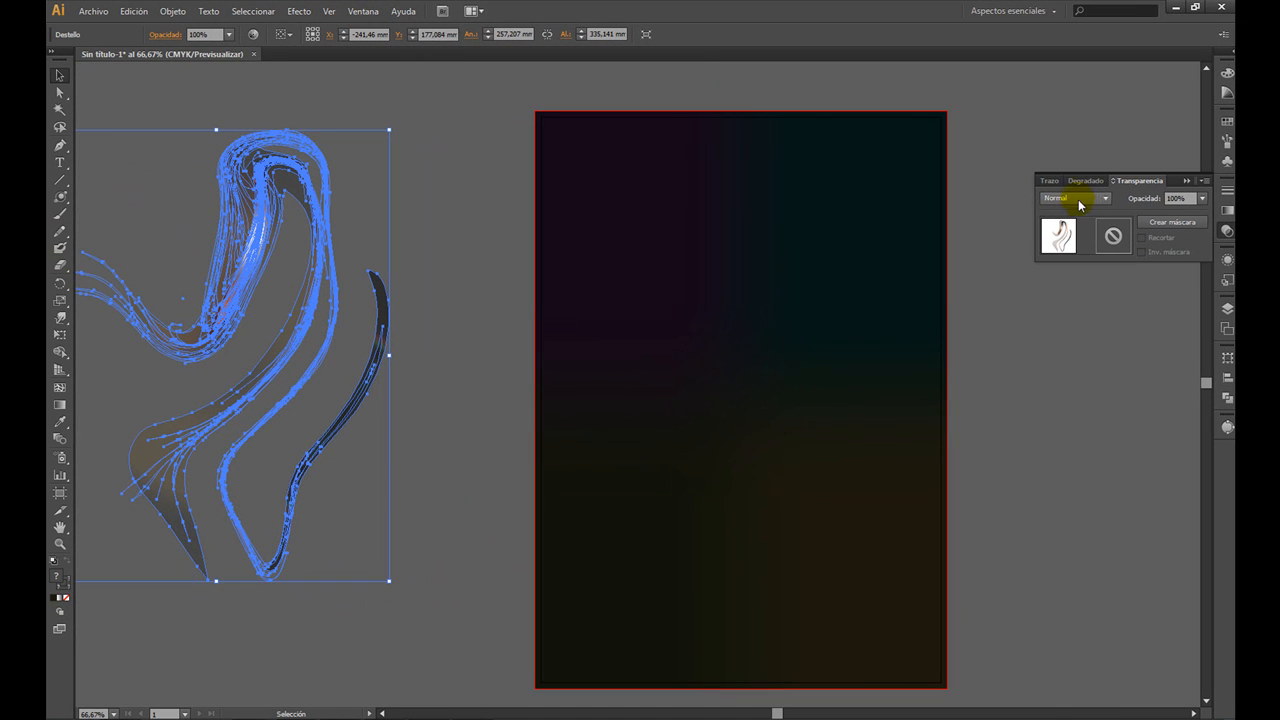
click(1078, 204)
click(1084, 299)
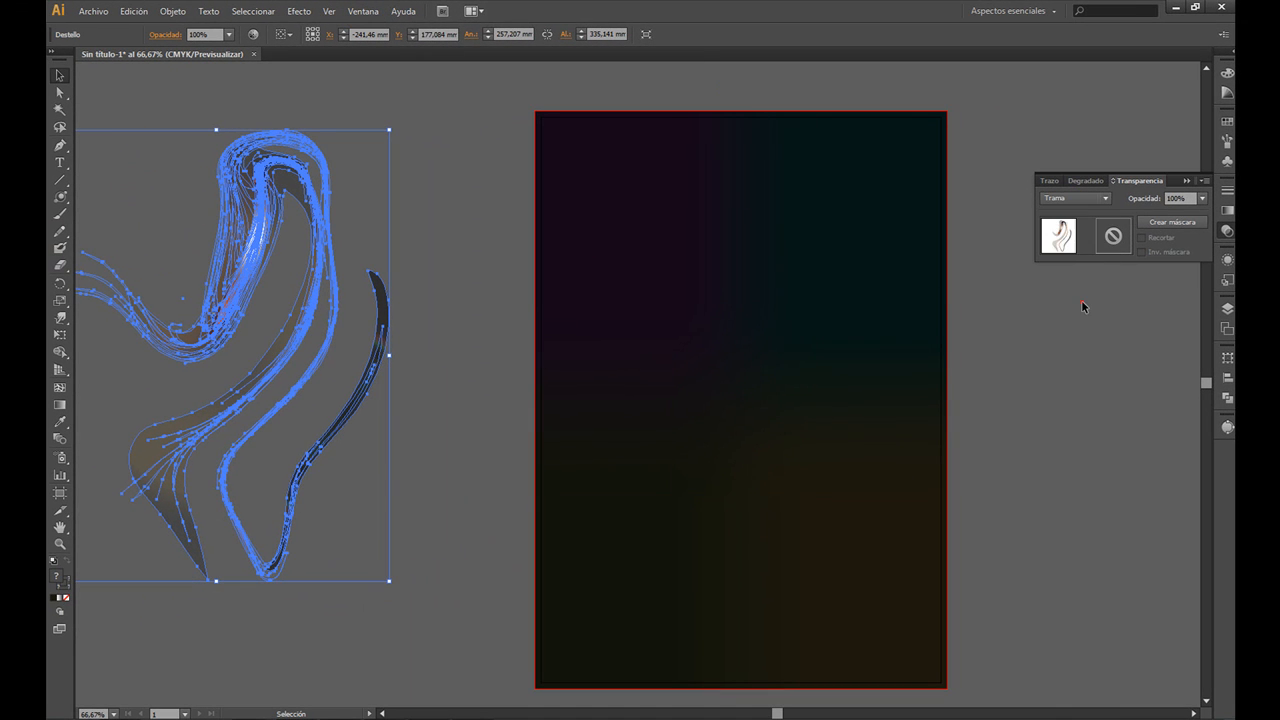
click(477, 275)
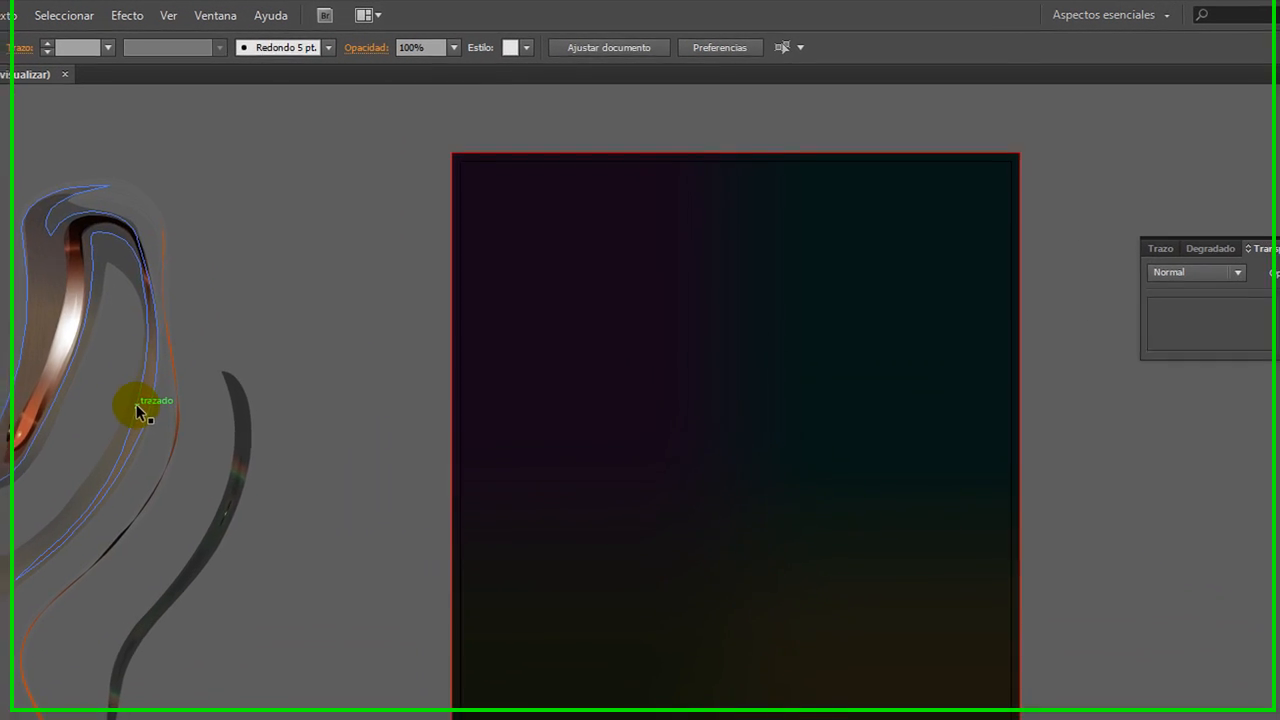
Move the warped flare onto the right half of the poster and enlarge it so it extends past the poster's right and lower edges
drag(136, 404, 991, 510)
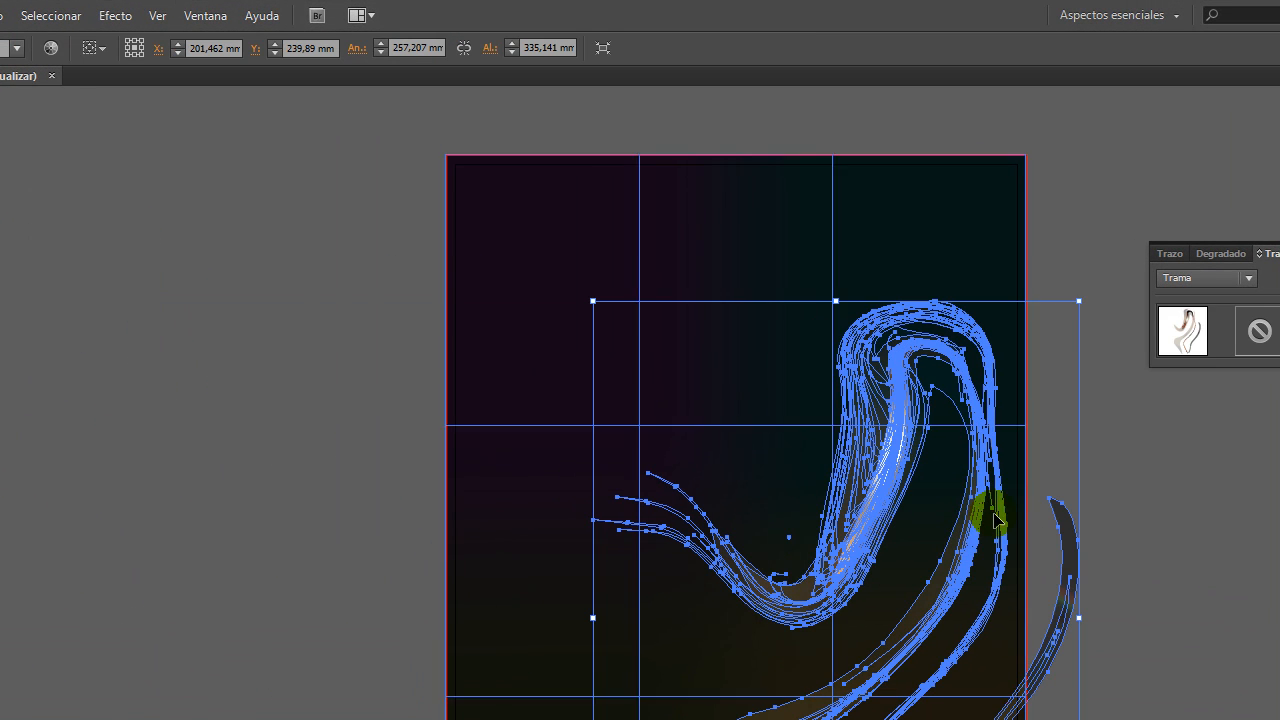
drag(1080, 299, 1185, 231)
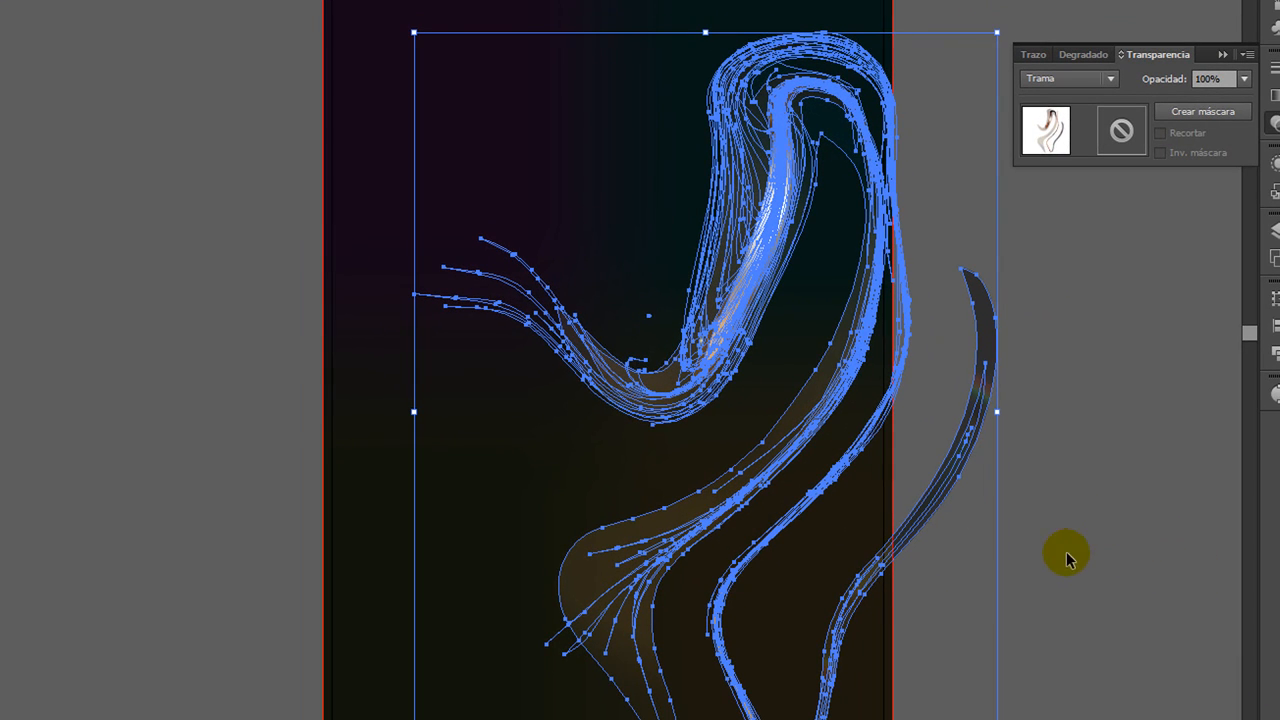
click(1066, 558)
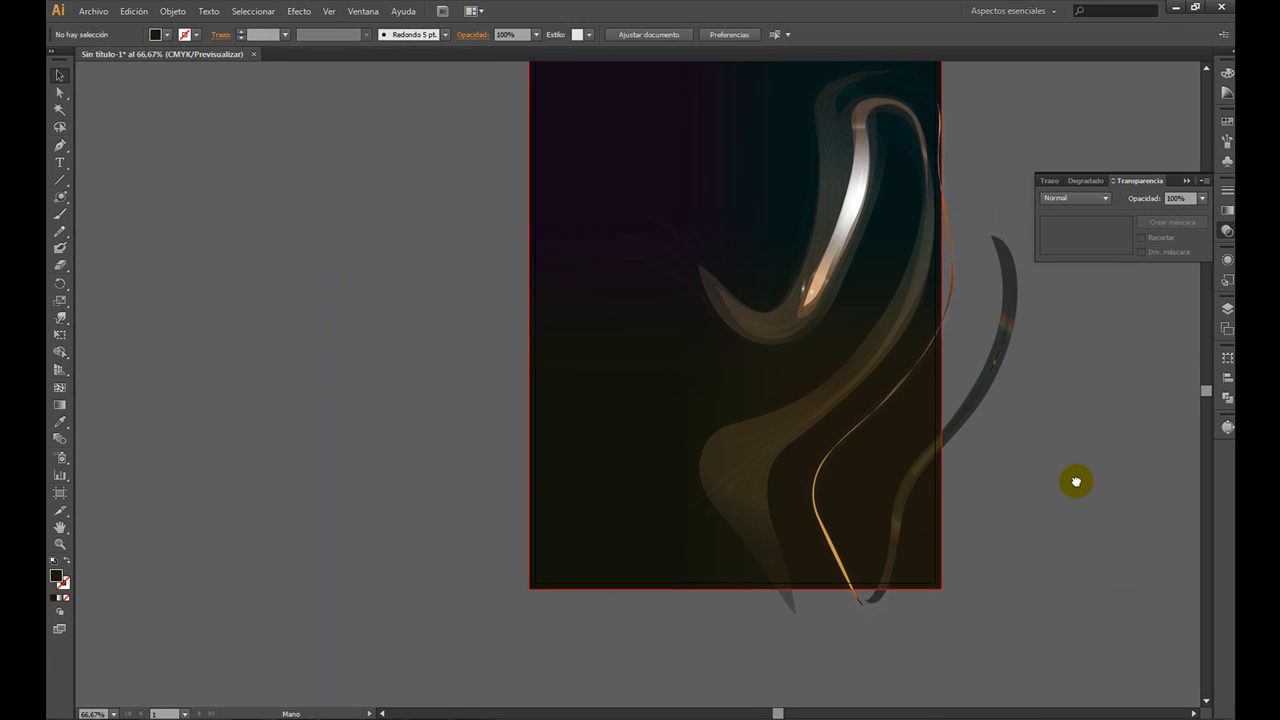
drag(1076, 482, 1067, 514)
click(826, 275)
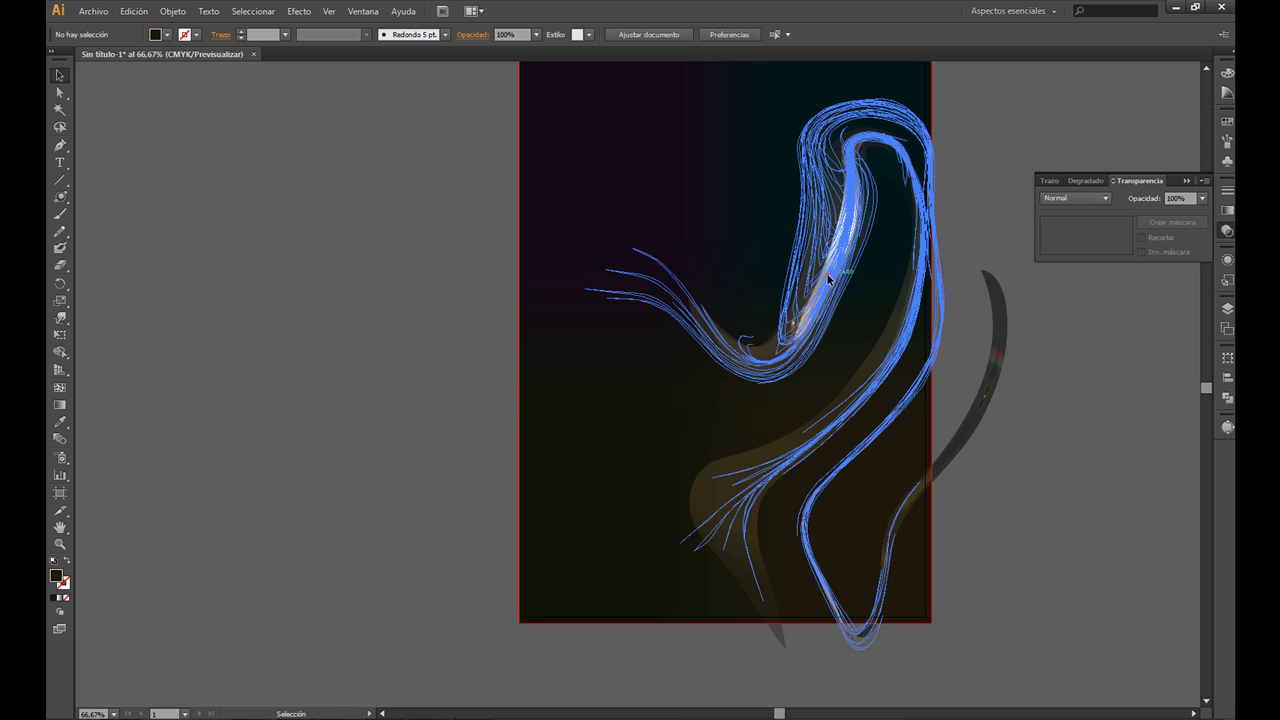
Paste a copy of the warped flare in front of the original and reflect it across the vertical axis
click(1091, 488)
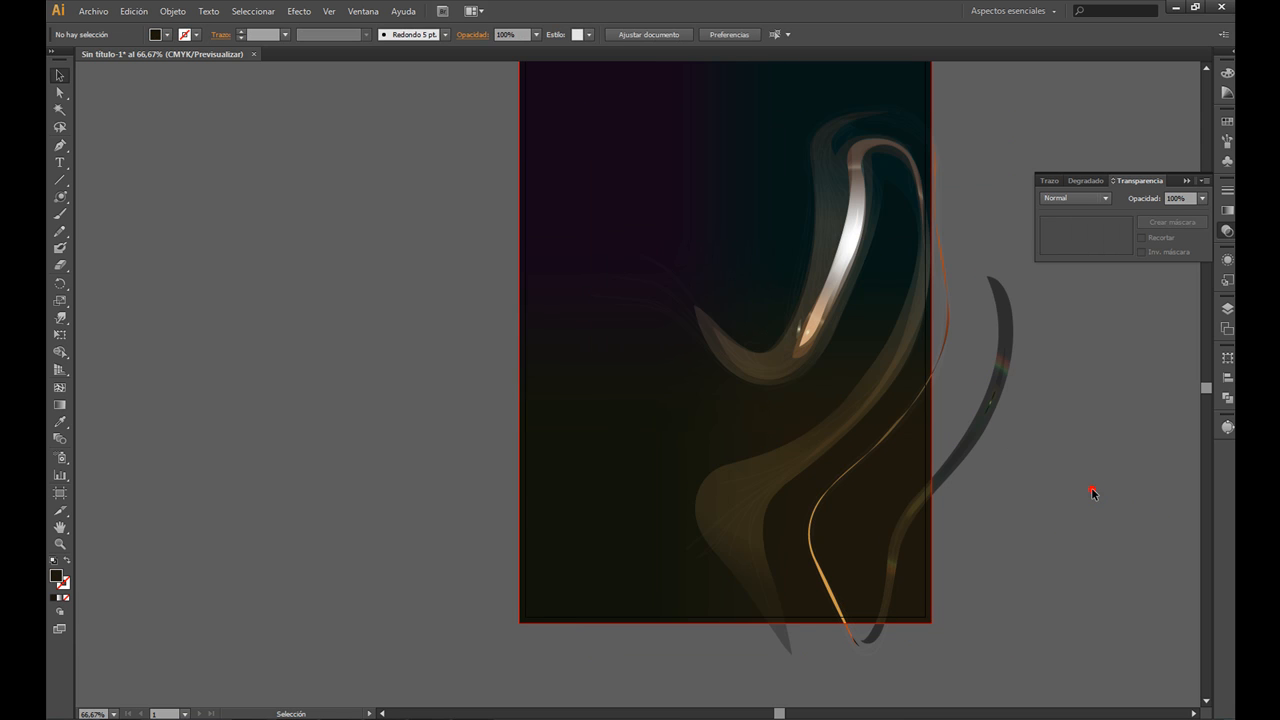
alt+click(737, 408)
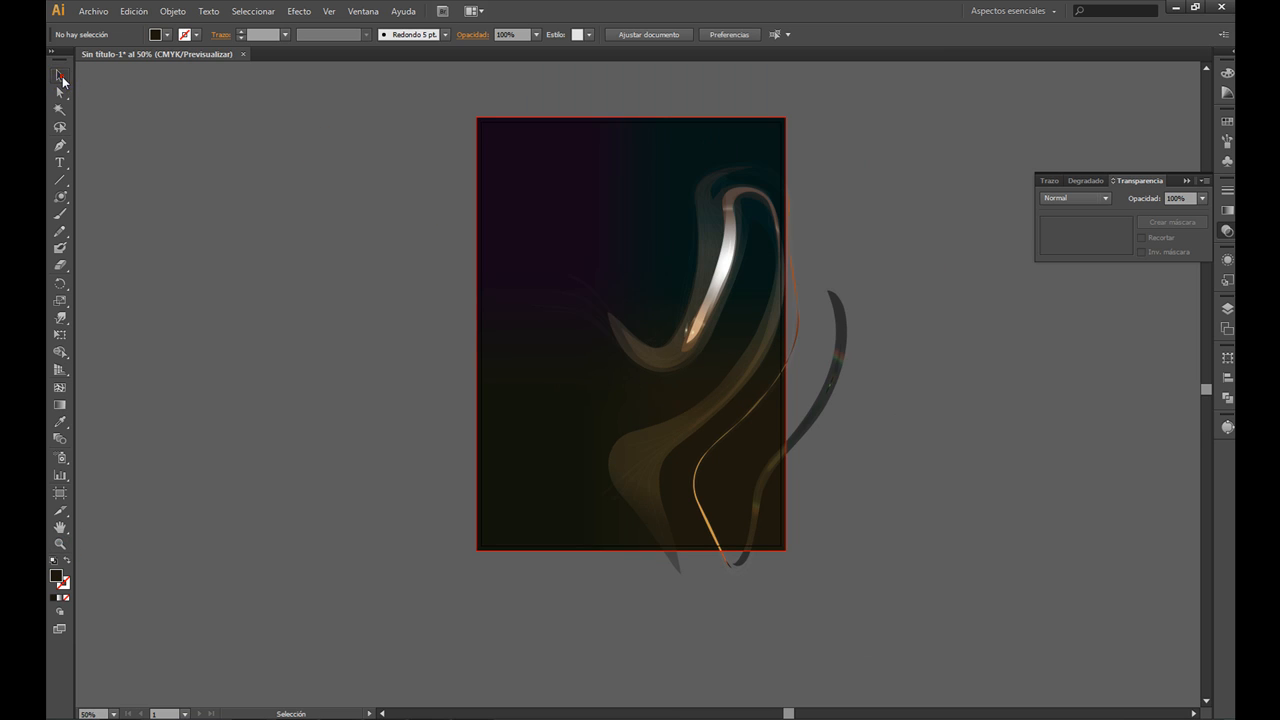
click(825, 406)
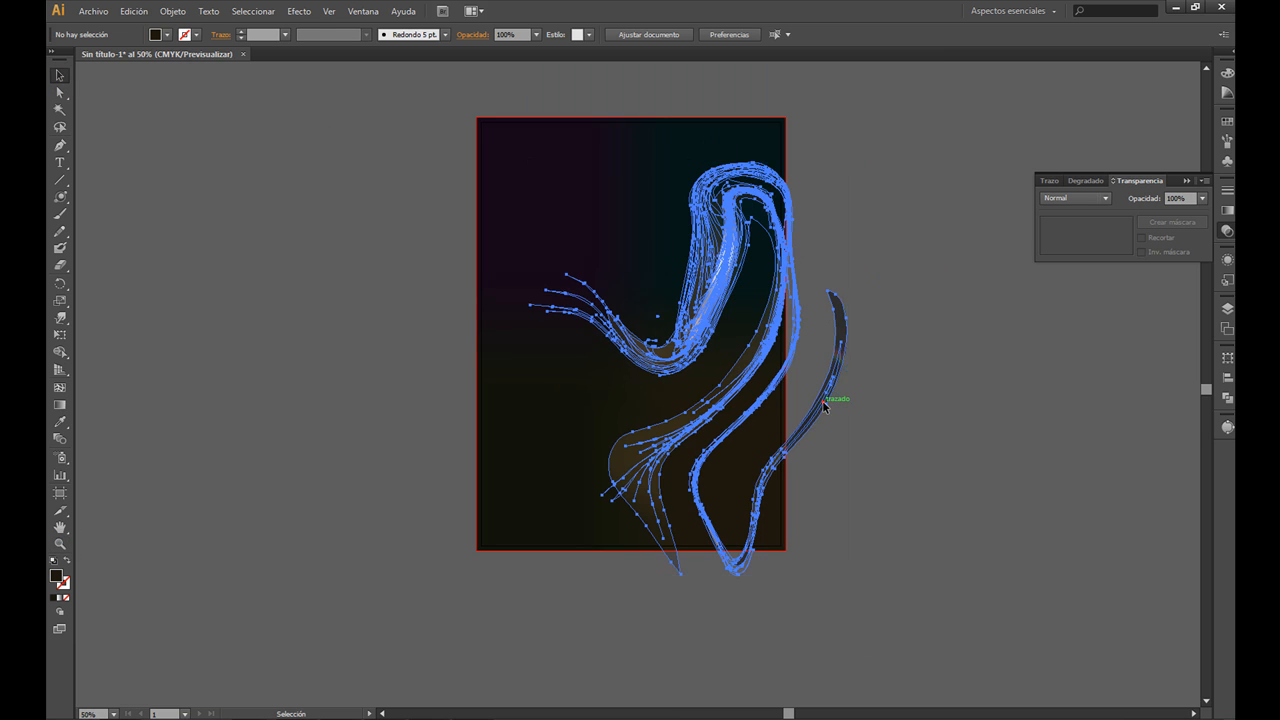
key(a)
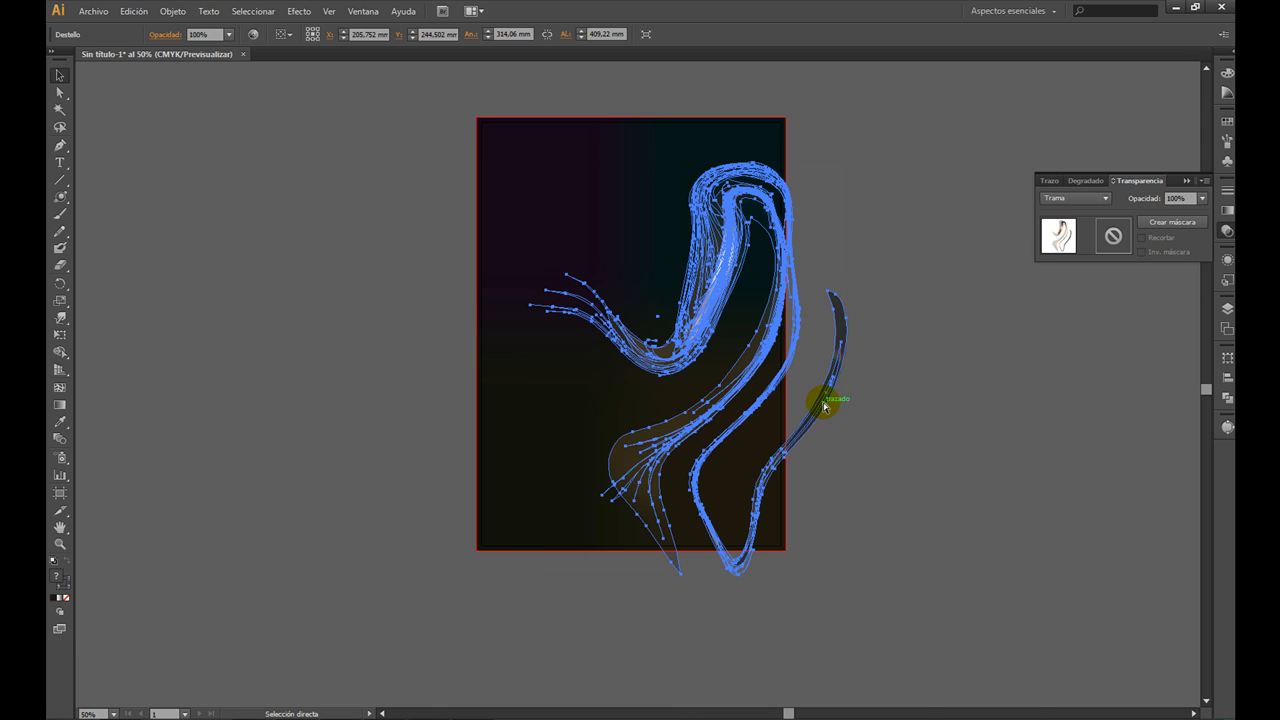
key(v)
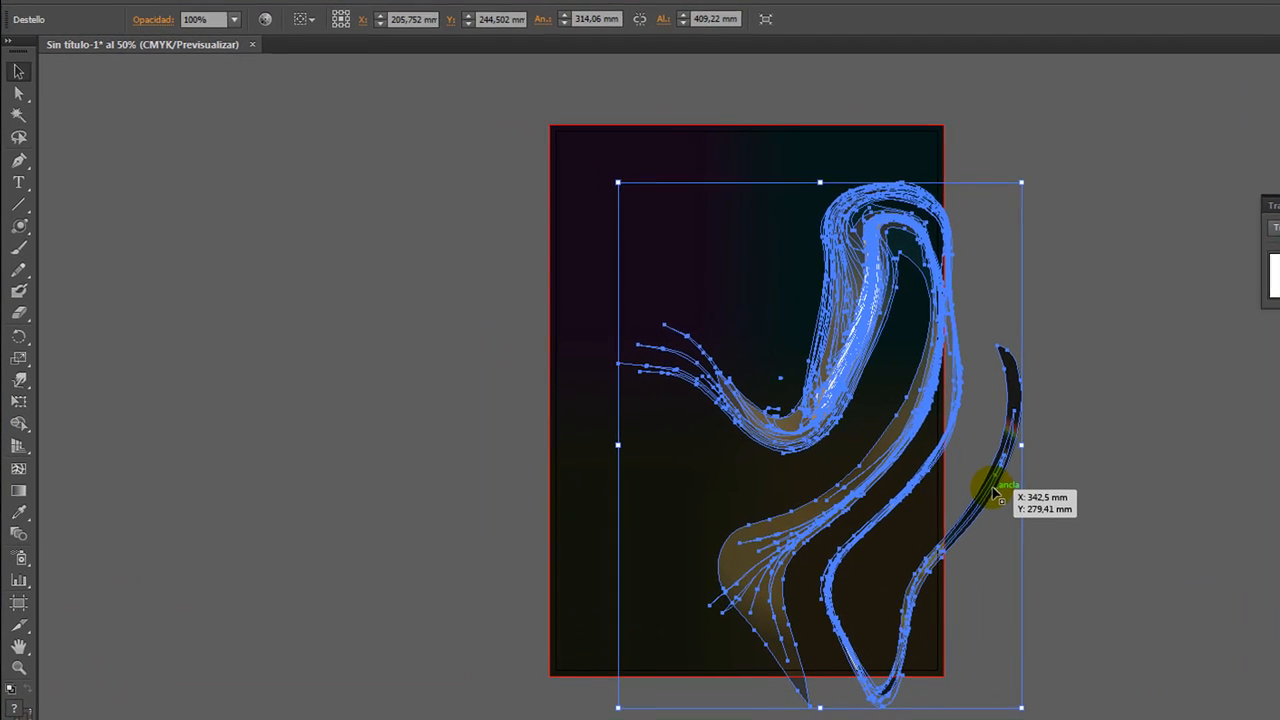
right_click(827, 406)
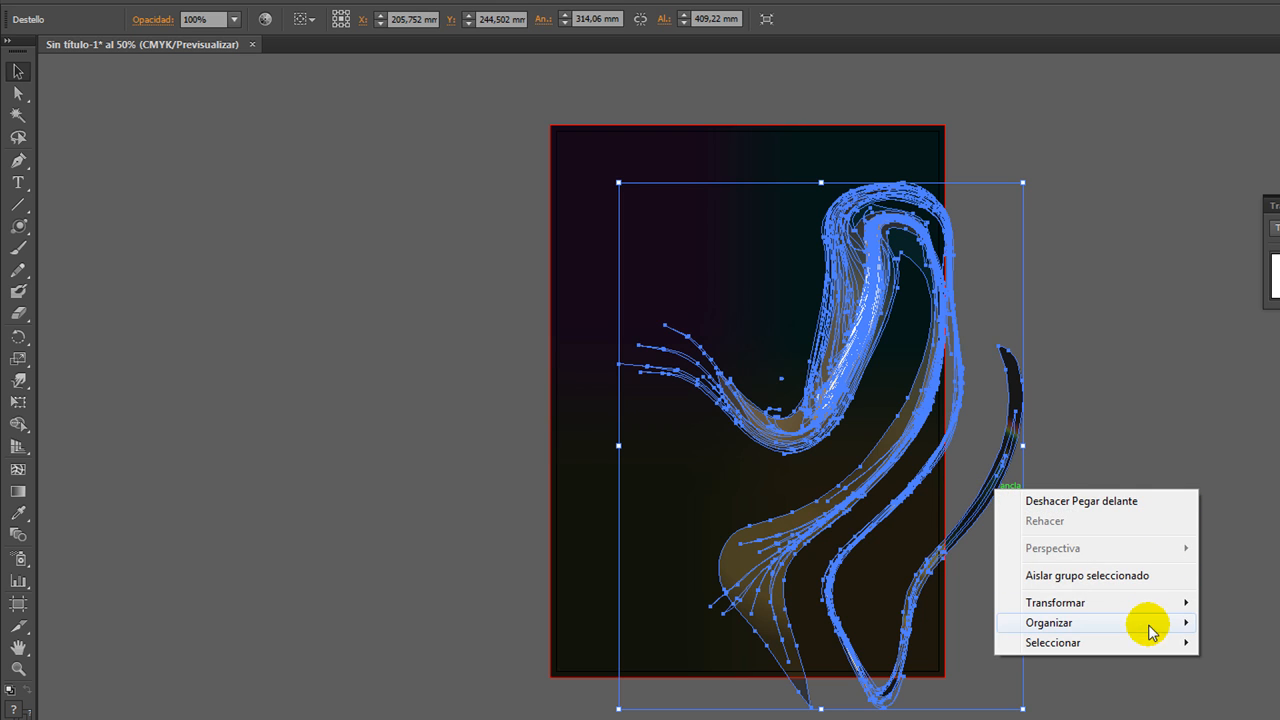
mouse_move(1129, 609)
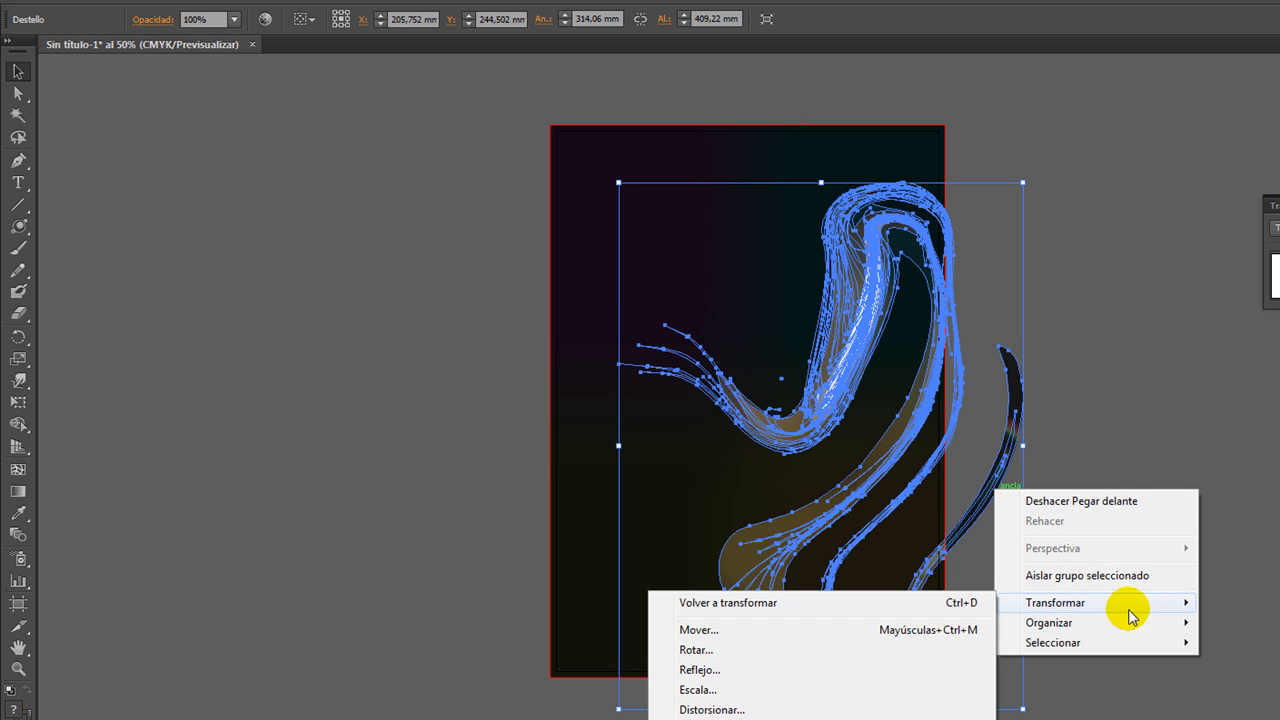
click(772, 668)
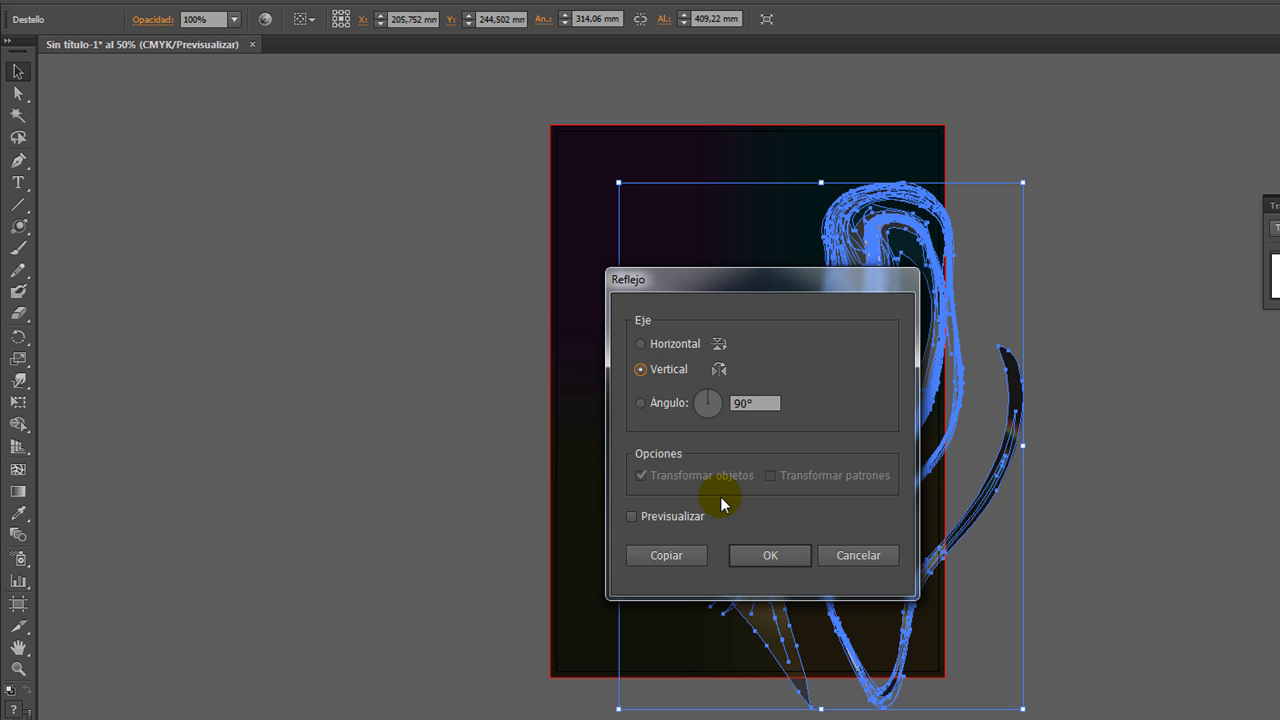
click(770, 555)
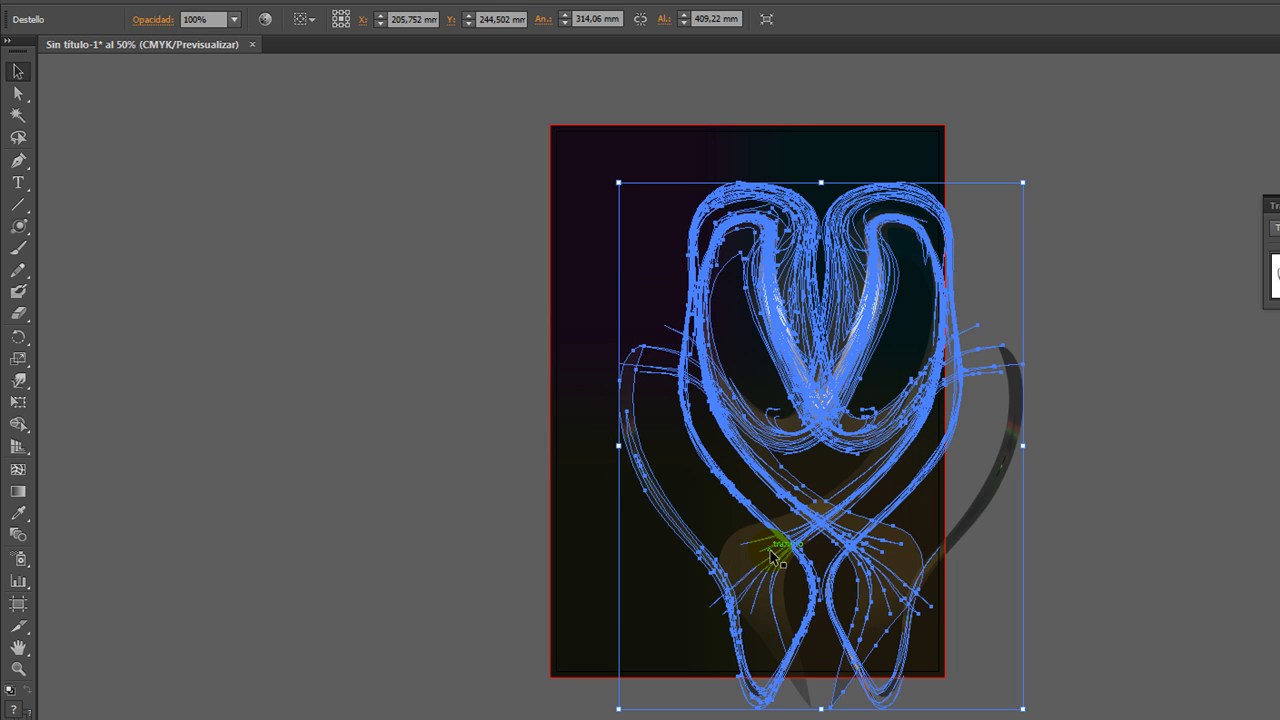
Move the reflected copy horizontally to the poster's left half so it mirrors the original flare
key(shift+Left)
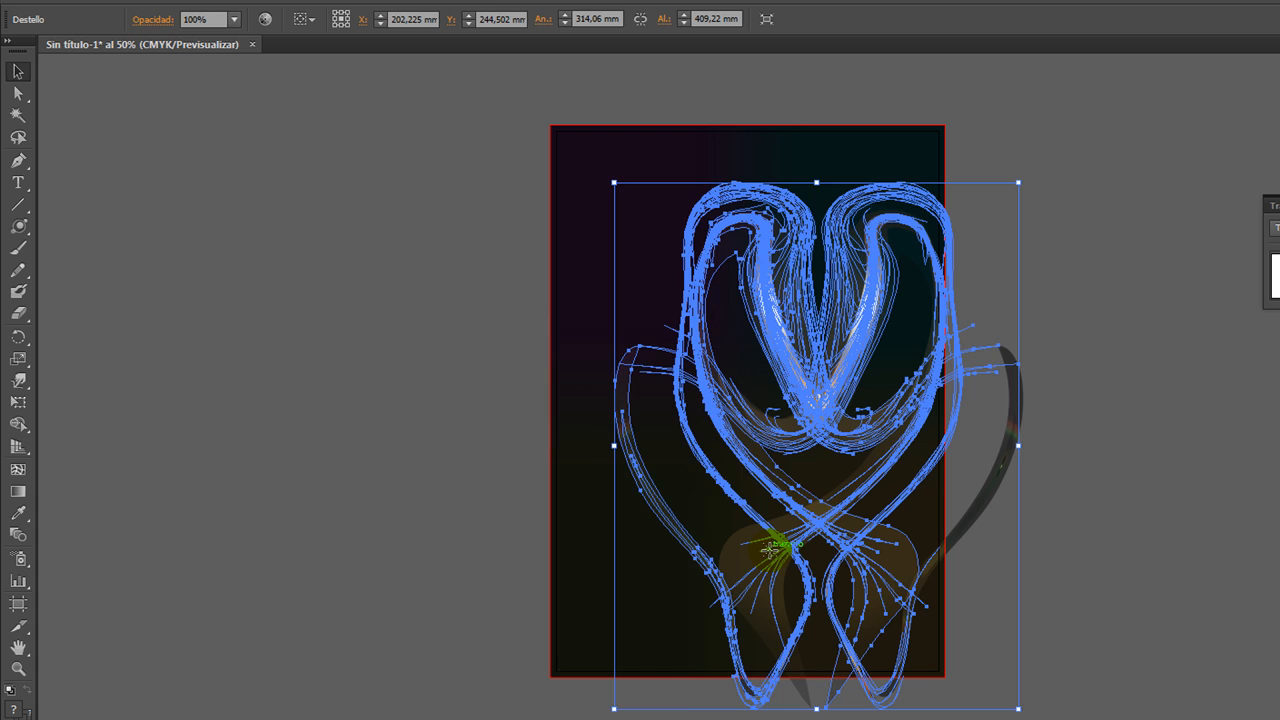
key(shift+Left)
key(shift+Left)
key(shift+Left)
key(shift+Left)
key(shift+Left)
key(shift+Left)
key(shift+Left)
key(shift+Left)
key(shift+Left)
key(shift+Left)
key(shift+Left)
key(shift+Left)
key(shift+Left)
key(shift+Left)
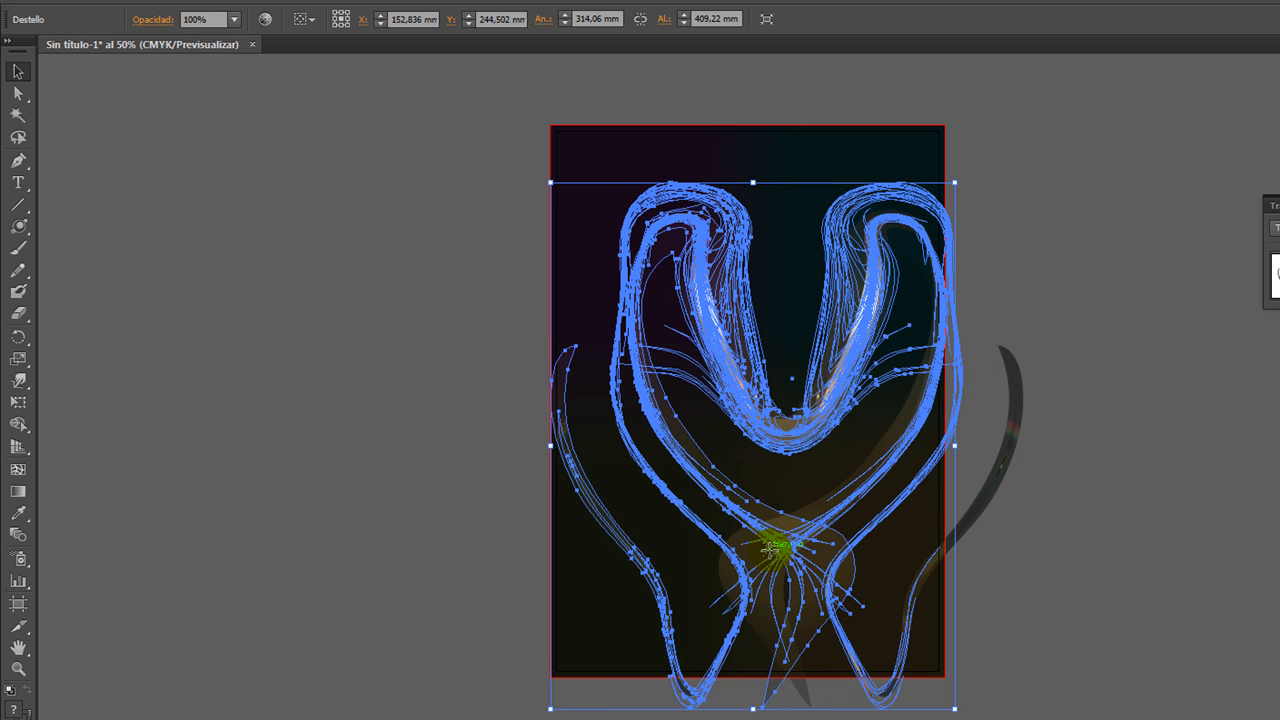
Select both mirrored flares and move them down, centred on the poster and extending past its lower edge
click(1117, 608)
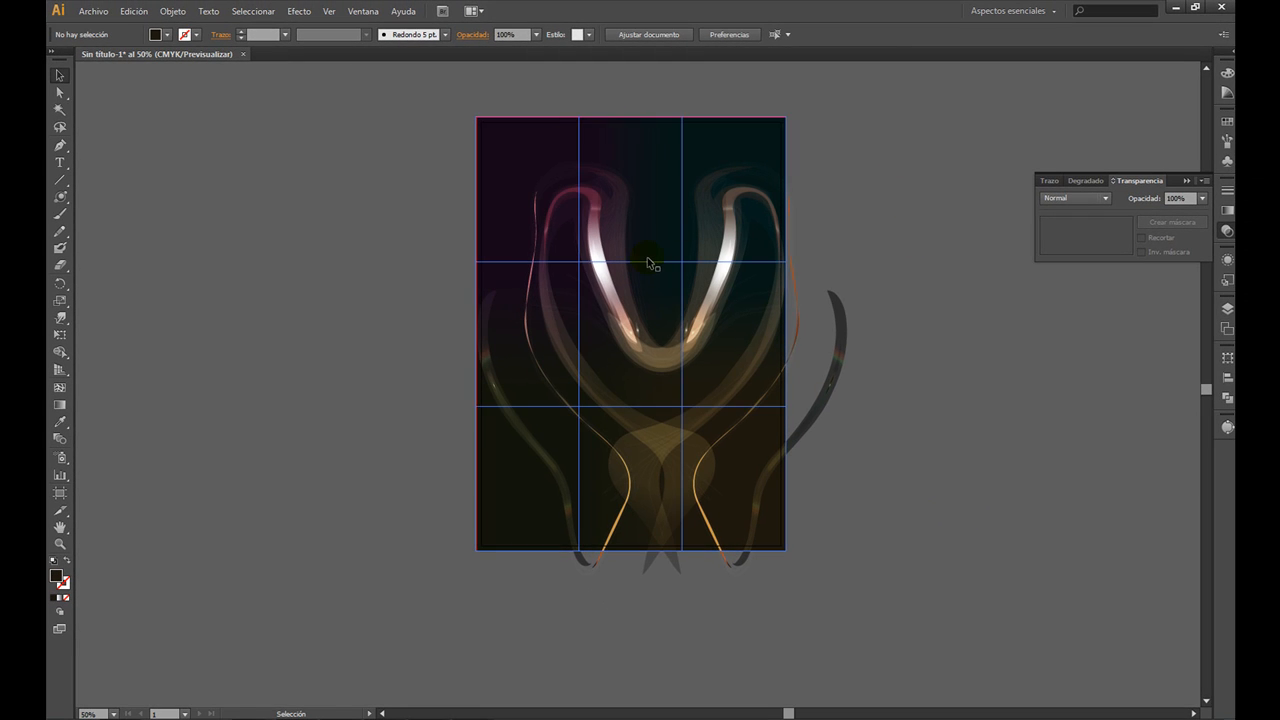
drag(763, 594, 624, 583)
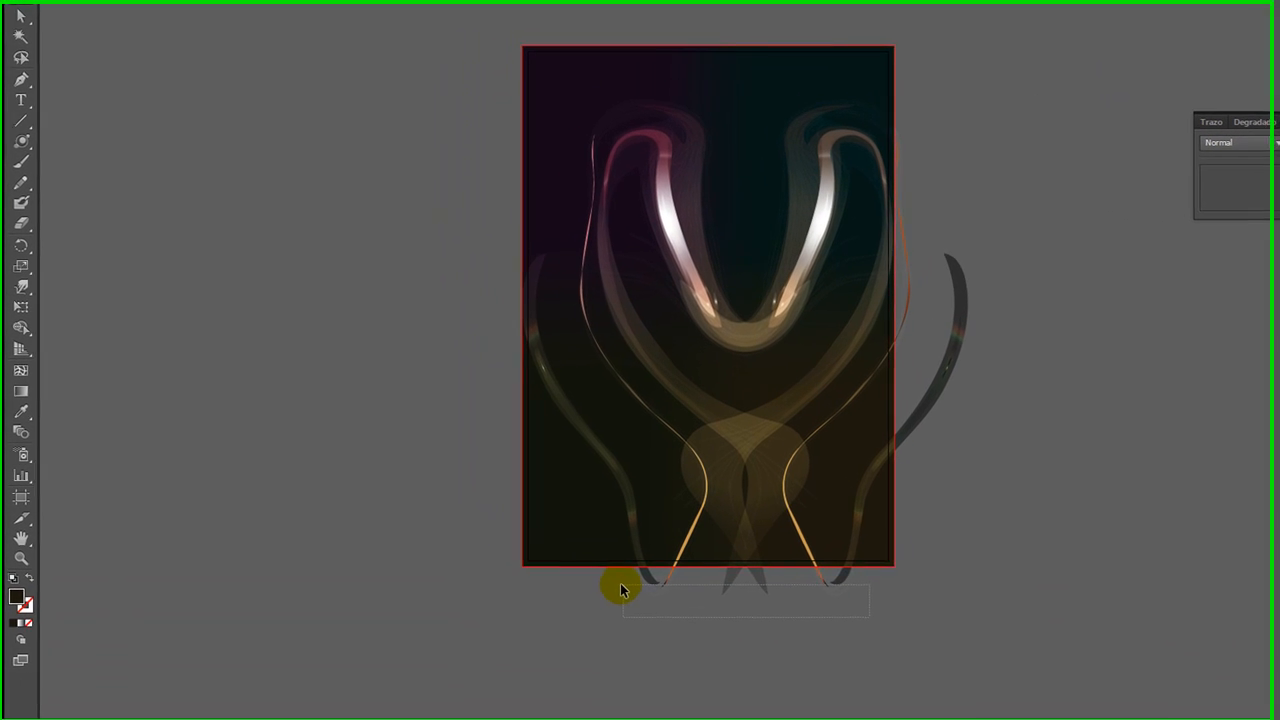
drag(657, 591, 620, 659)
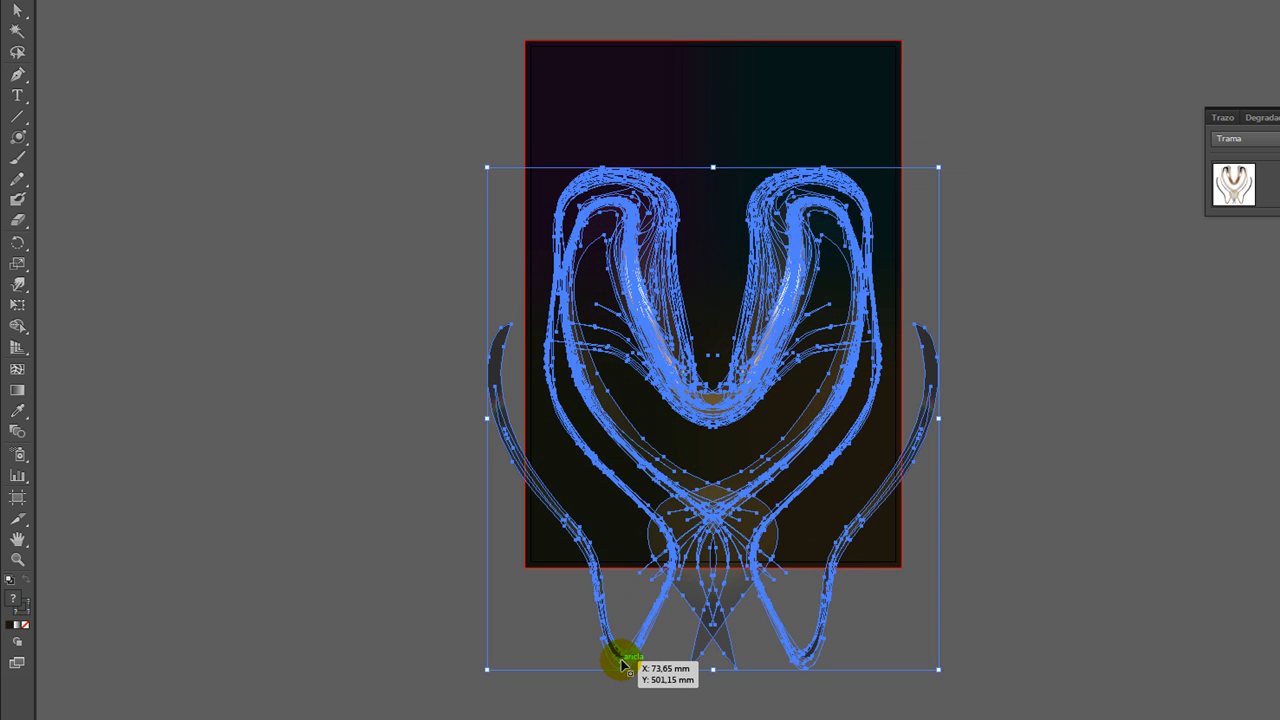
Paste a copy of the flare pair in front and reflect it across the horizontal axis
key(a)
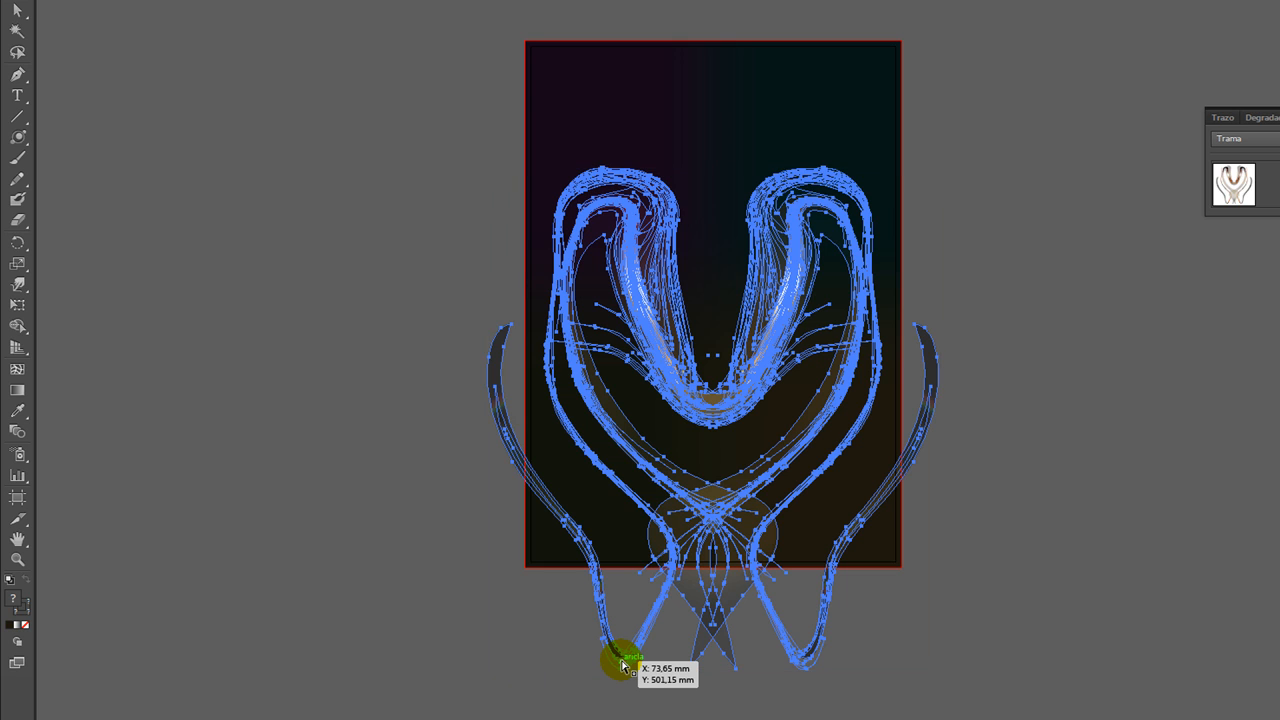
key(v)
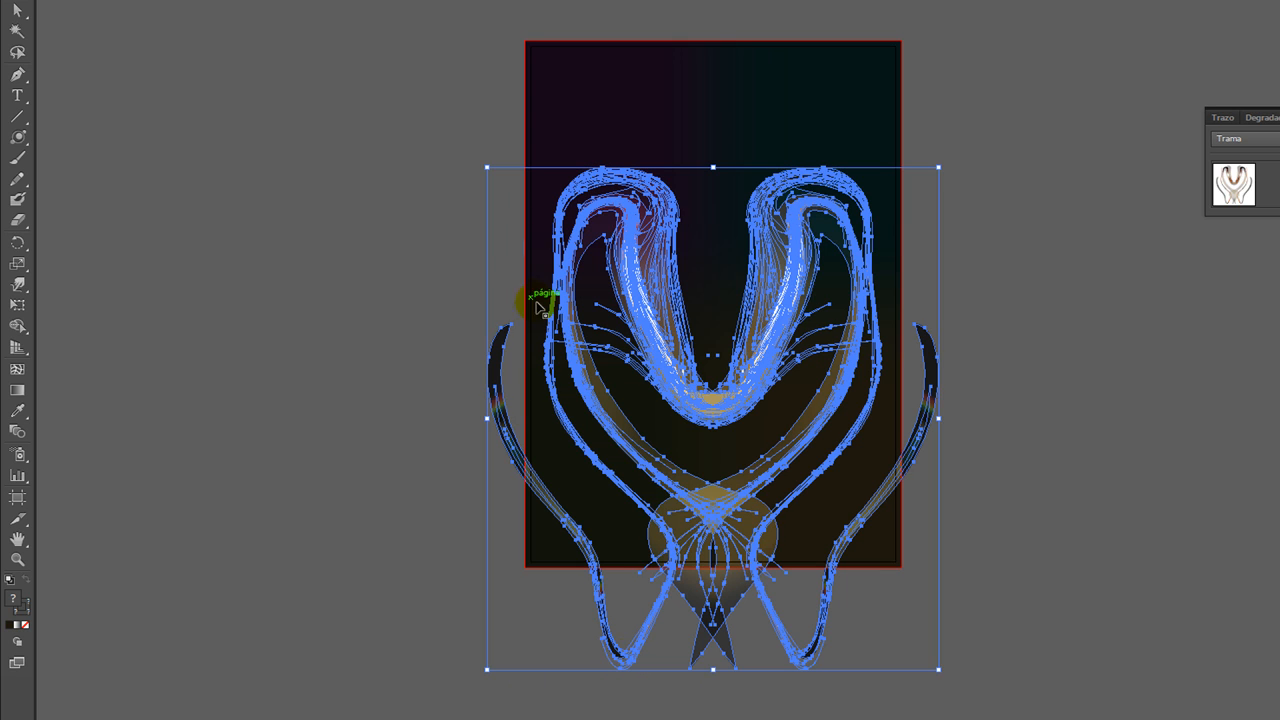
right_click(698, 516)
mouse_move(772, 590)
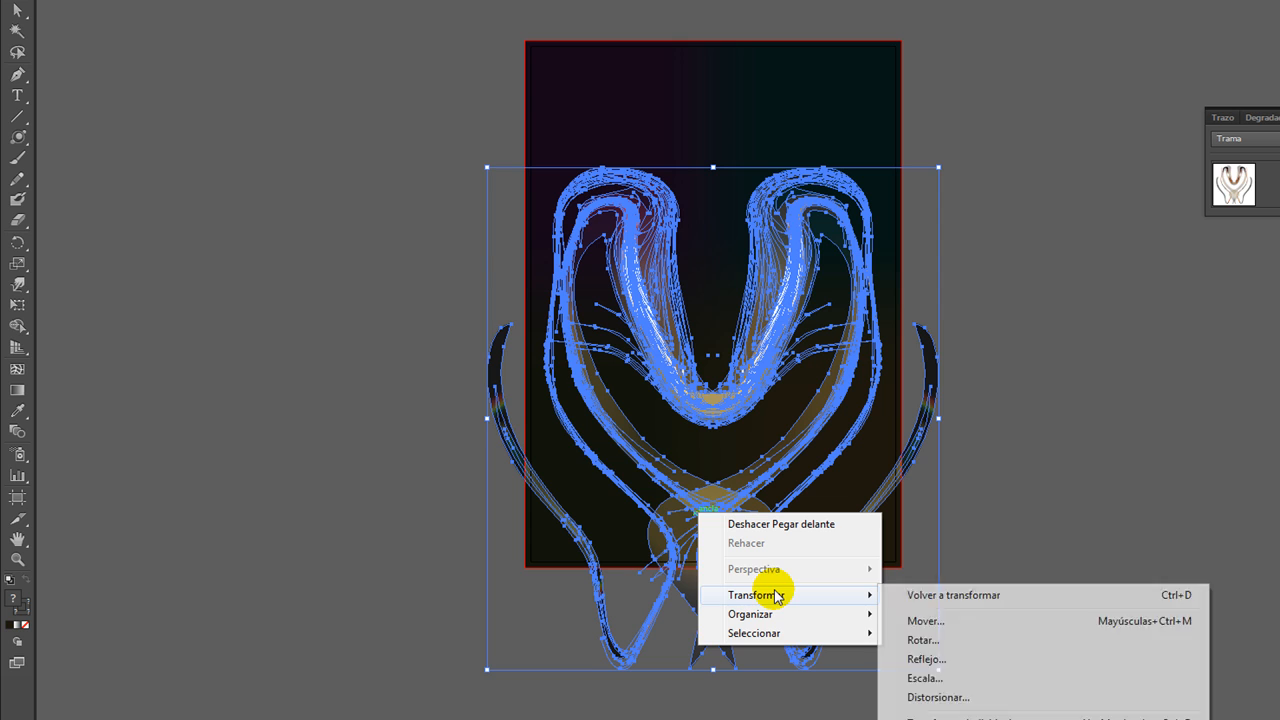
click(967, 664)
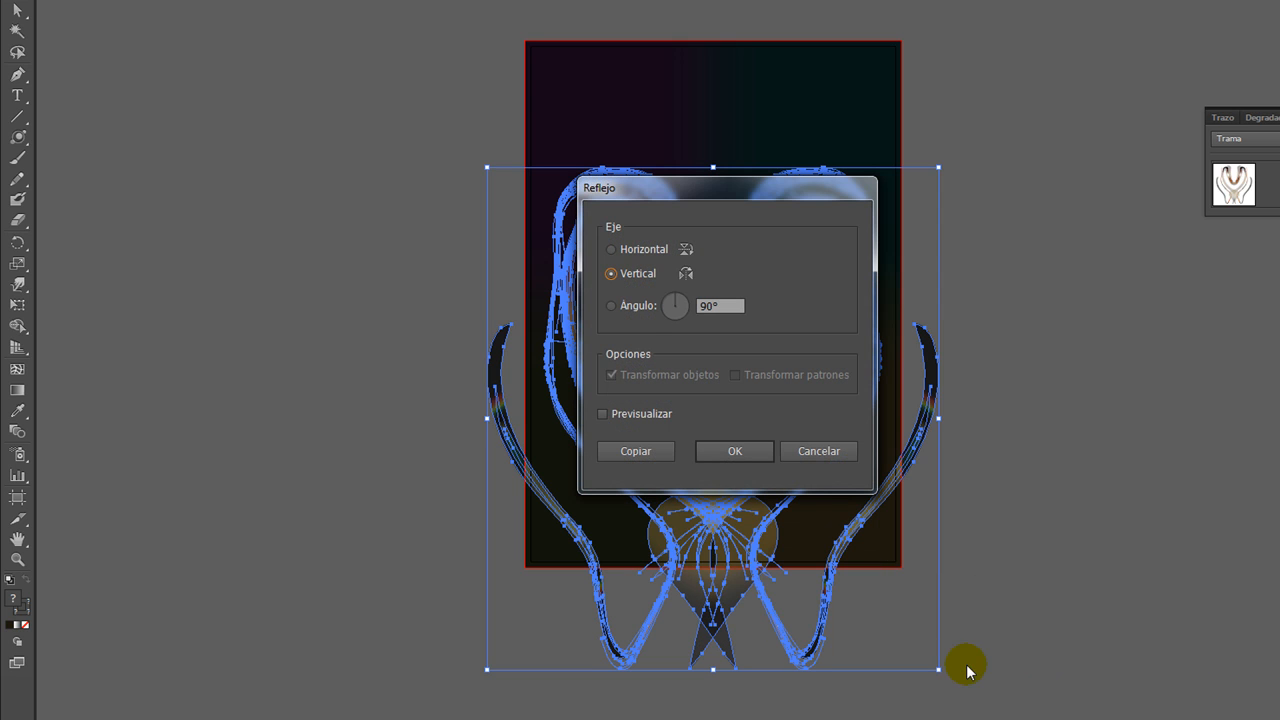
click(635, 251)
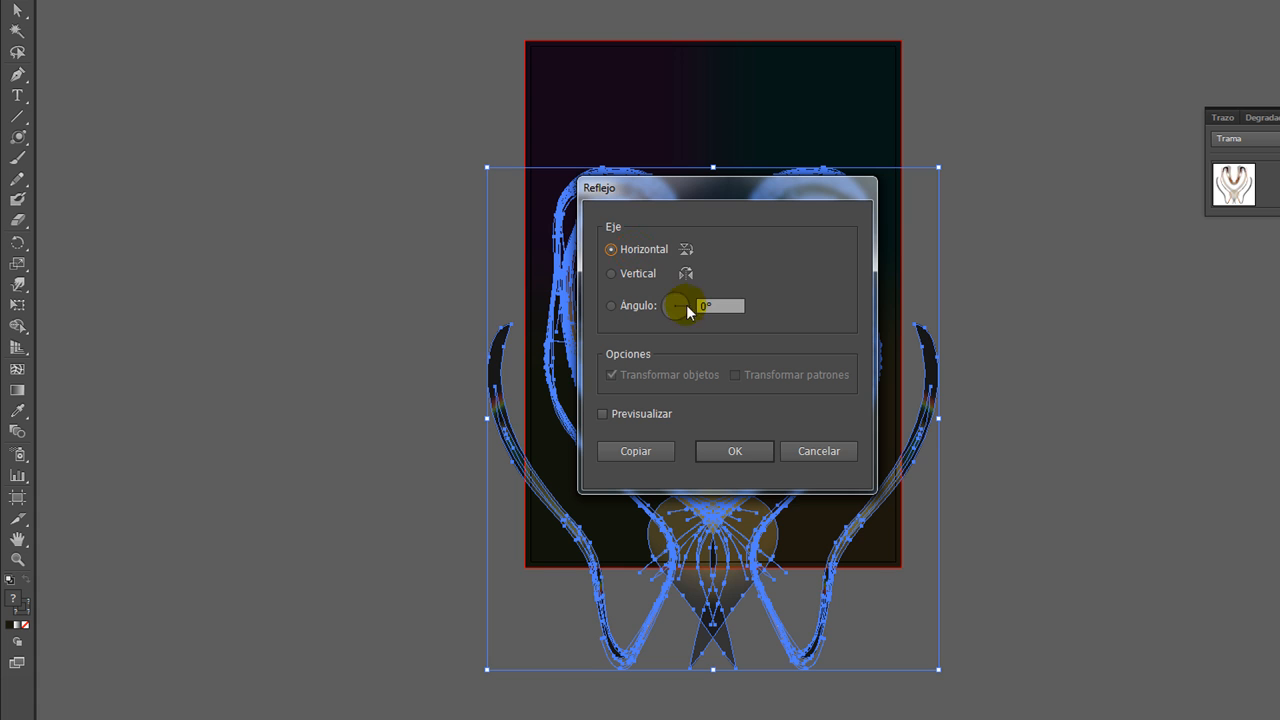
click(730, 452)
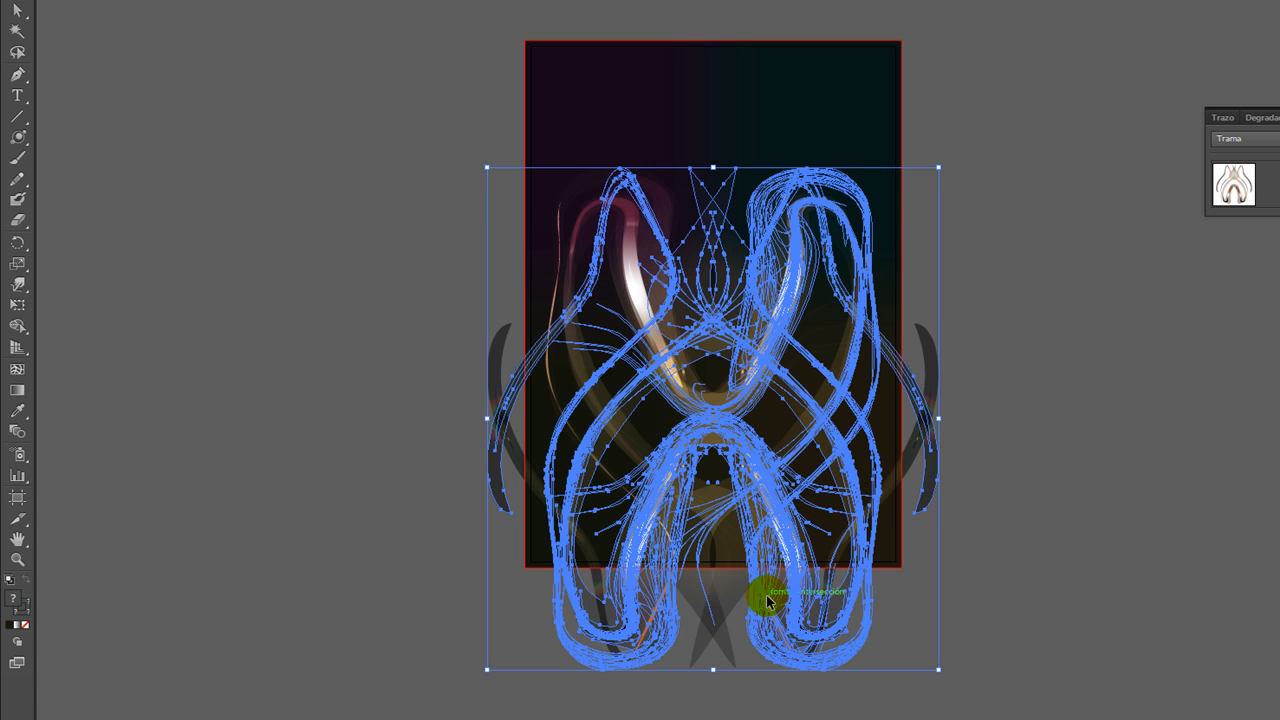
Move the flipped flare pair straight up past the poster's upper edge to form a symmetrical figure with the lower pair
key(shift+Up)
key(shift+Up)
key(shift+Up)
key(shift+Up)
key(shift+Up)
key(shift+Up)
key(shift+Up)
key(shift+Up)
key(shift+Up)
key(shift+Up)
key(shift+Up)
key(shift+Up)
key(shift+Up)
key(shift+Up)
key(shift+Up)
key(shift+Up)
key(shift+Up)
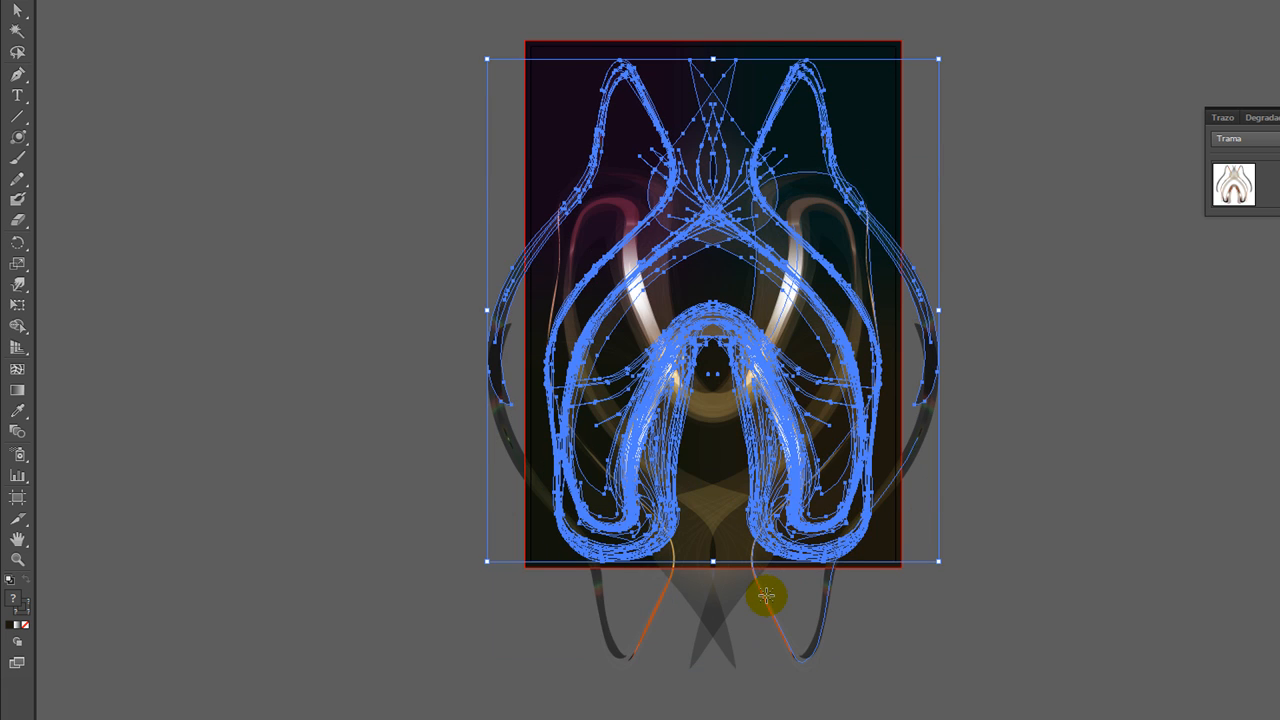
key(shift+Up)
key(shift+Up)
key(shift+Up)
key(shift+Up)
key(shift+Up)
key(shift+Up)
key(shift+Up)
key(shift+Up)
key(shift+Up)
key(shift+Up)
key(shift+Up)
key(shift+Up)
key(shift+Up)
key(shift+Up)
key(shift+Up)
key(shift+Up)
key(shift+Up)
key(shift+Up)
key(shift+Up)
key(shift+Up)
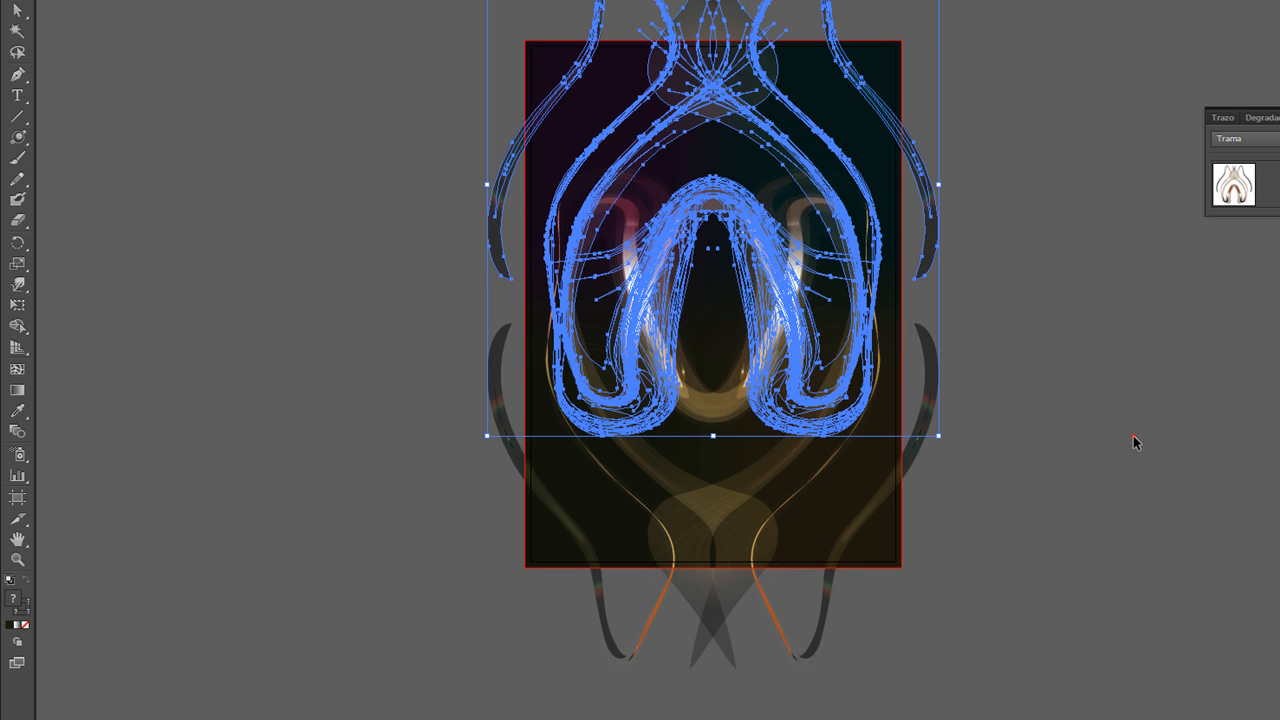
click(1130, 436)
Select the upper and lower flare pairs and group them into one object
key(space)
drag(1091, 314, 1067, 374)
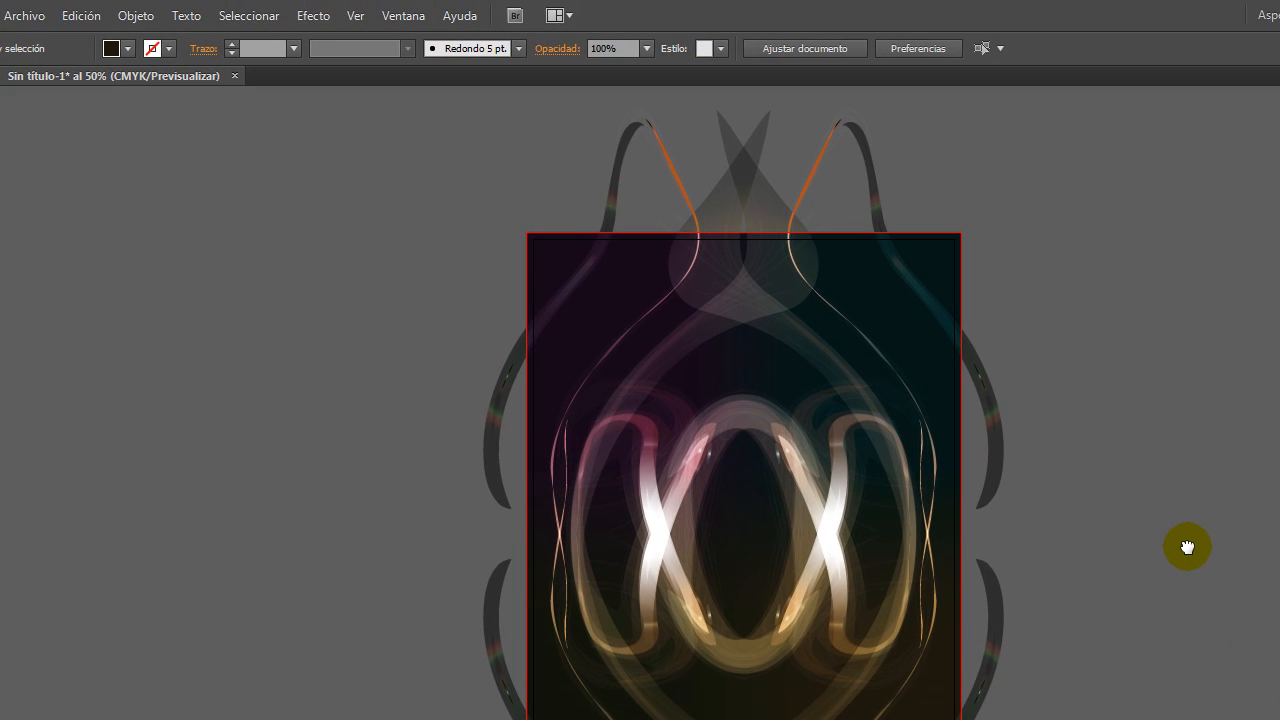
drag(1187, 547, 1172, 534)
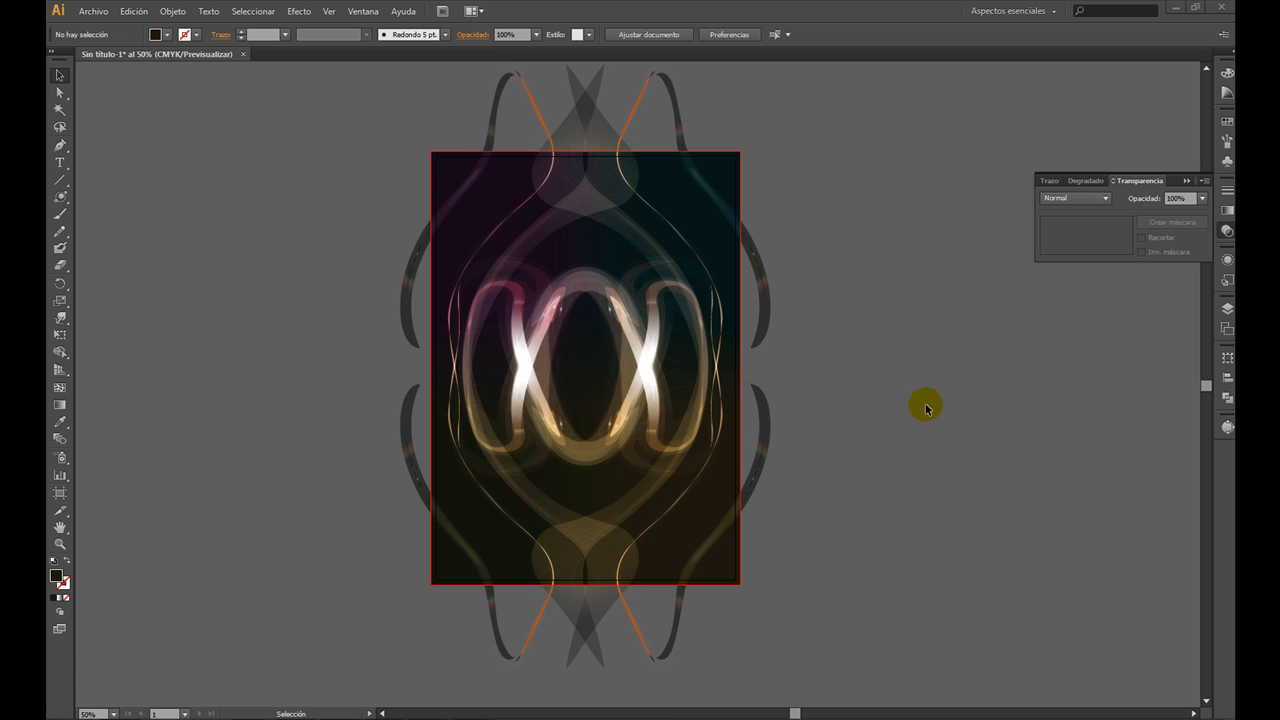
click(664, 92)
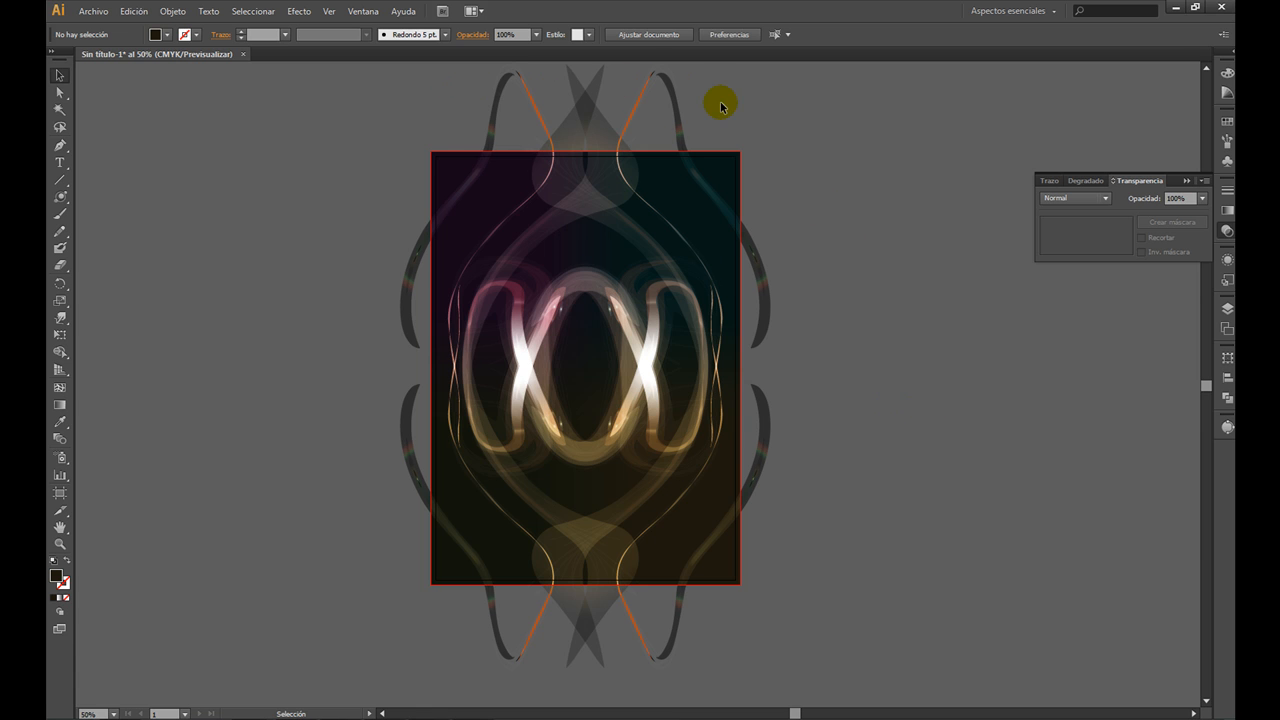
drag(765, 102, 403, 110)
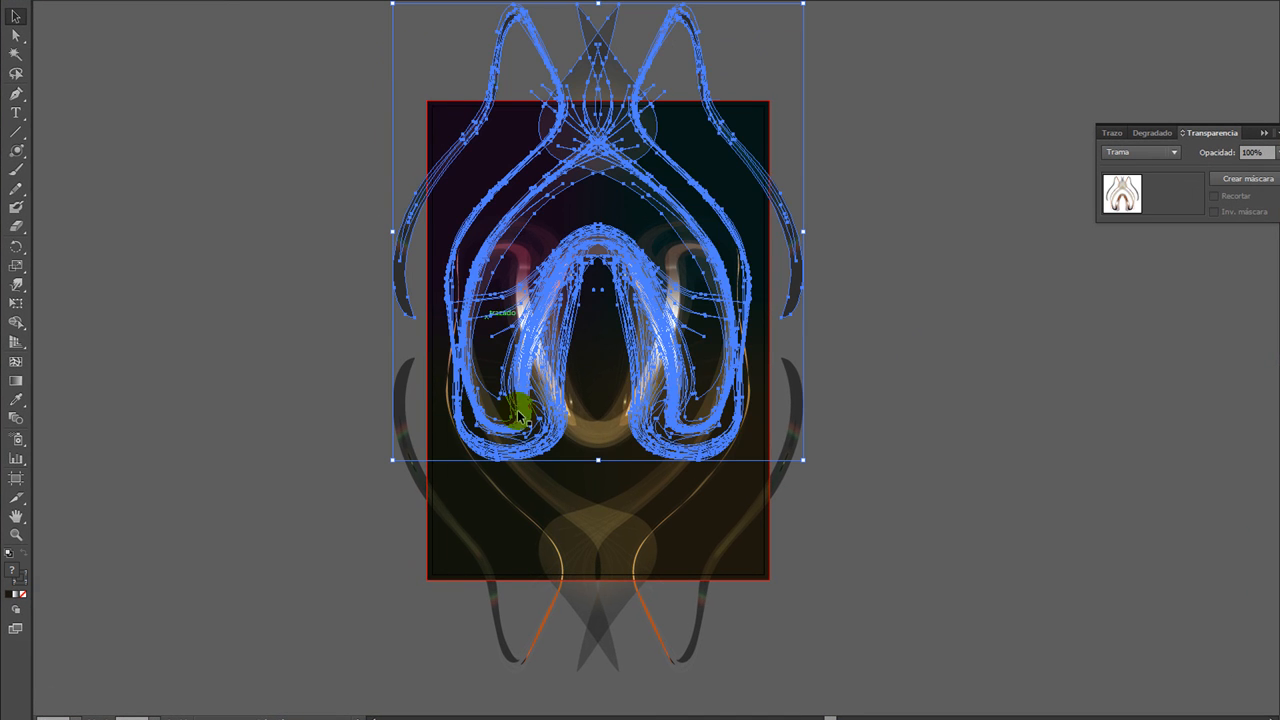
drag(752, 676, 403, 598)
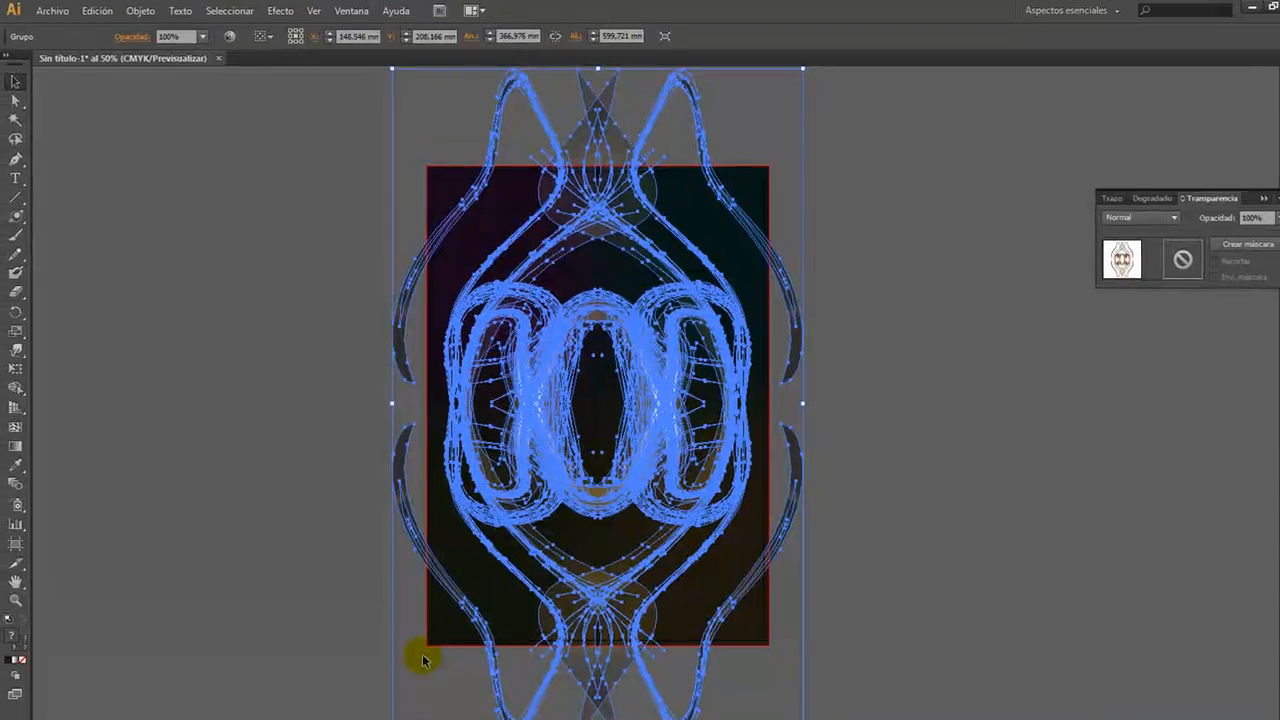
Align the flare group and the mesh background to each other's horizontal and vertical centres
shift+click(443, 637)
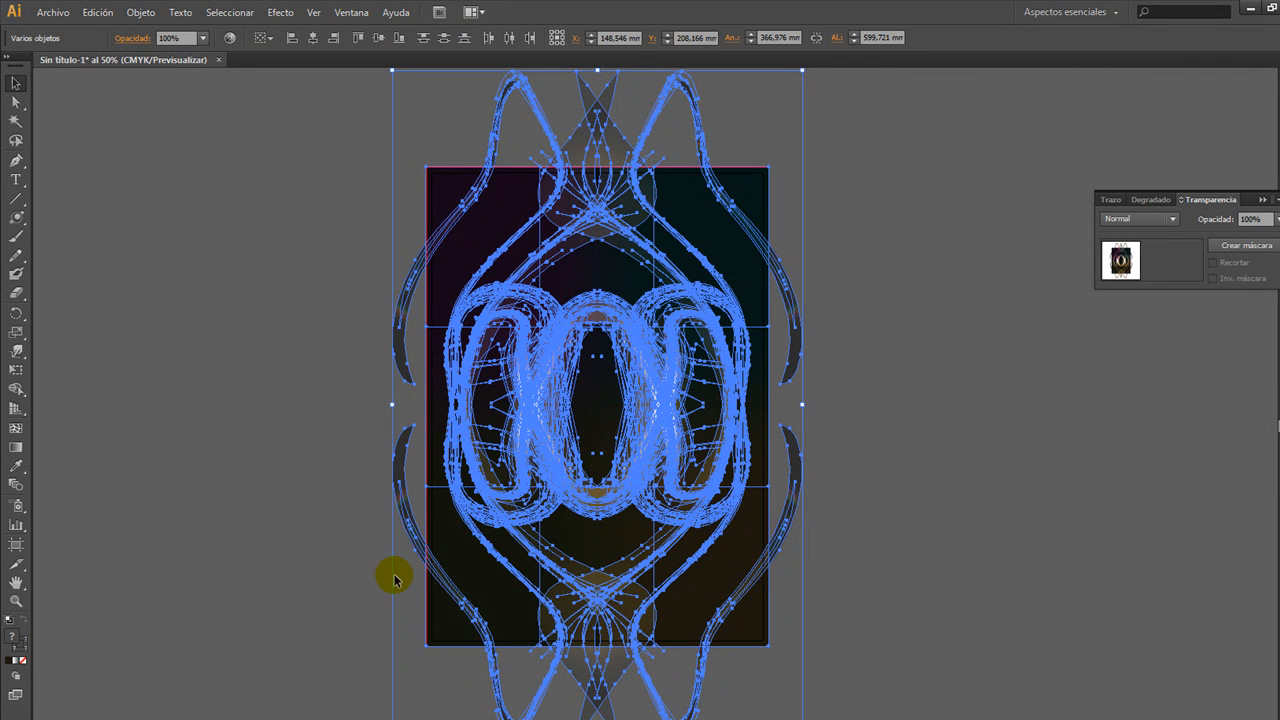
click(315, 40)
click(379, 38)
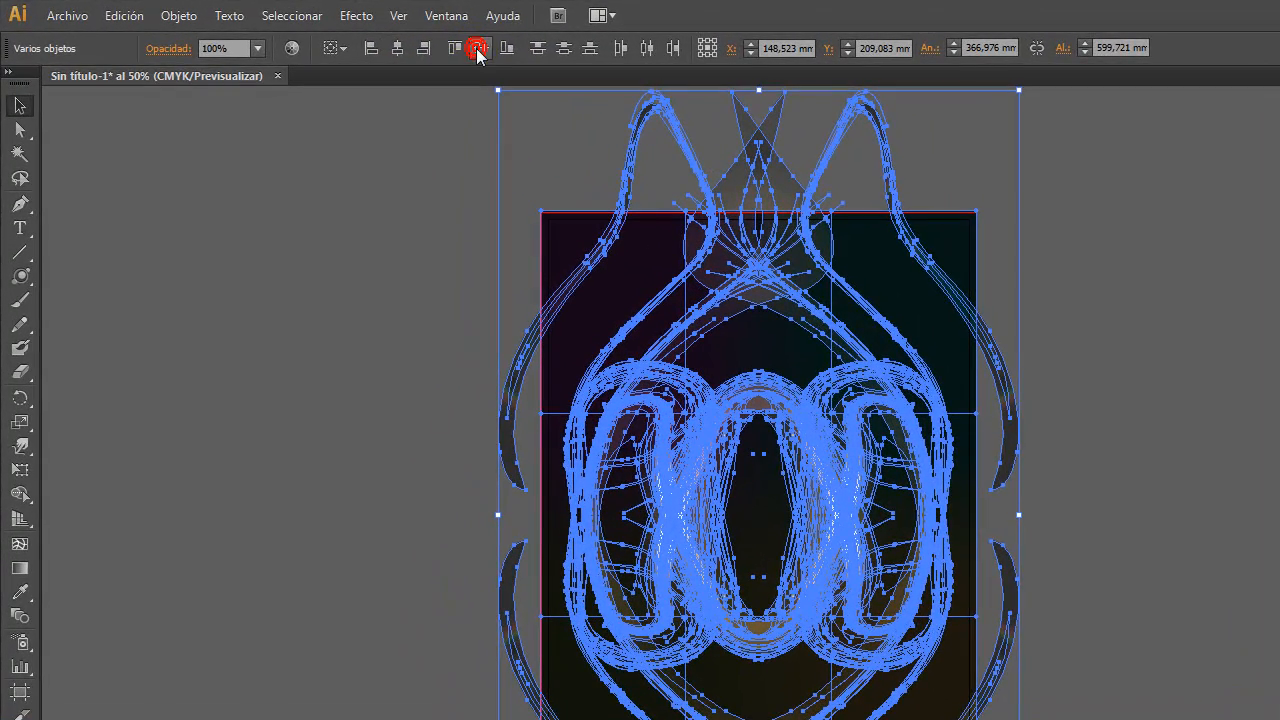
click(246, 215)
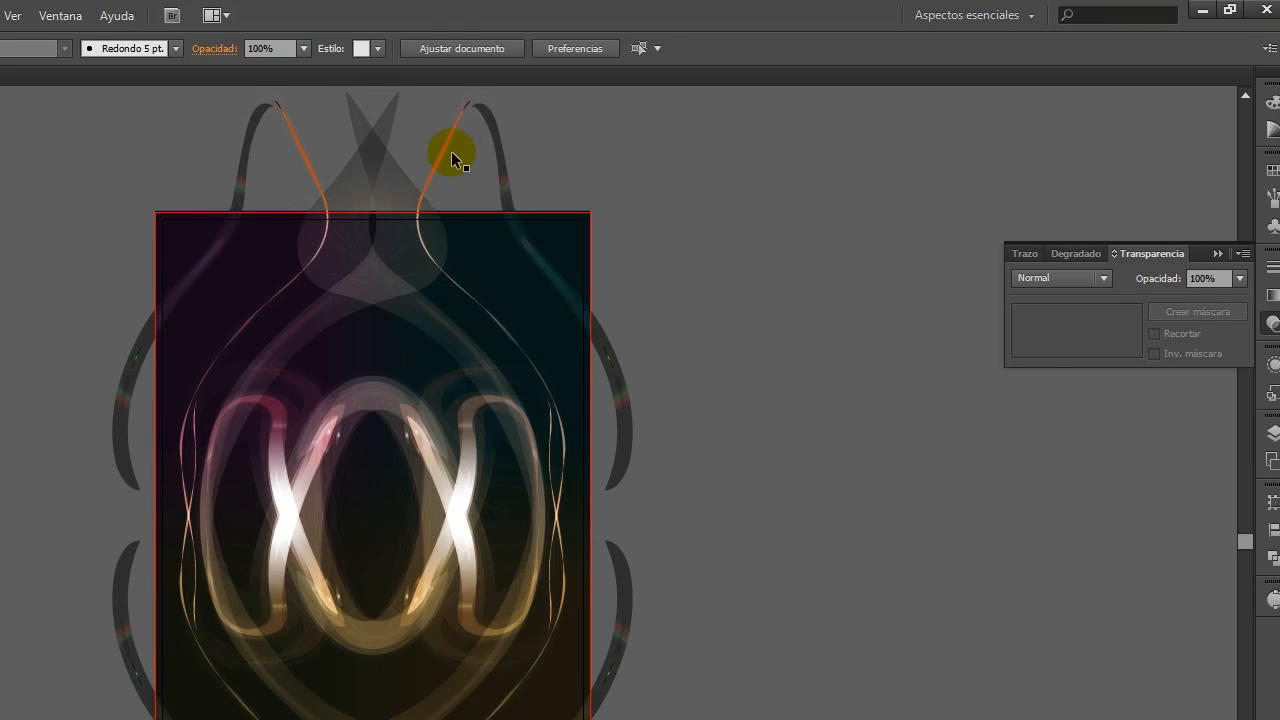
Set the flare group's opacity to 50%
click(817, 152)
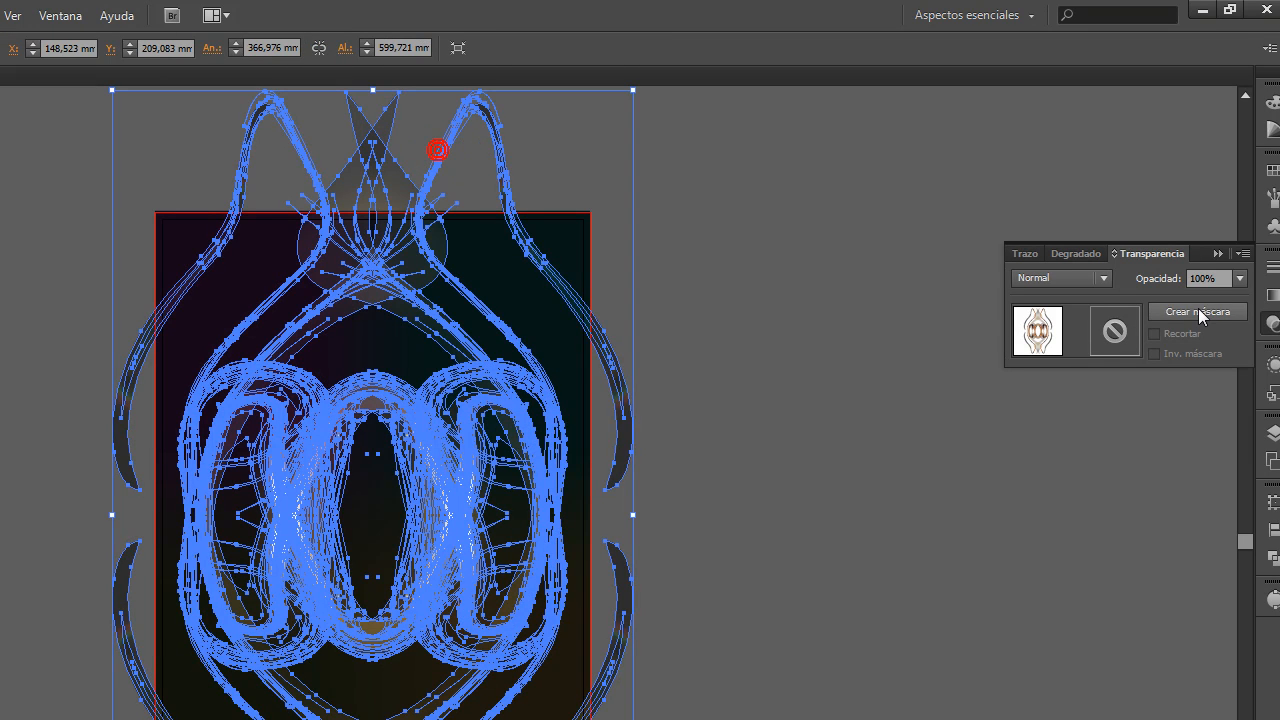
click(1220, 280)
drag(1221, 281, 1137, 283)
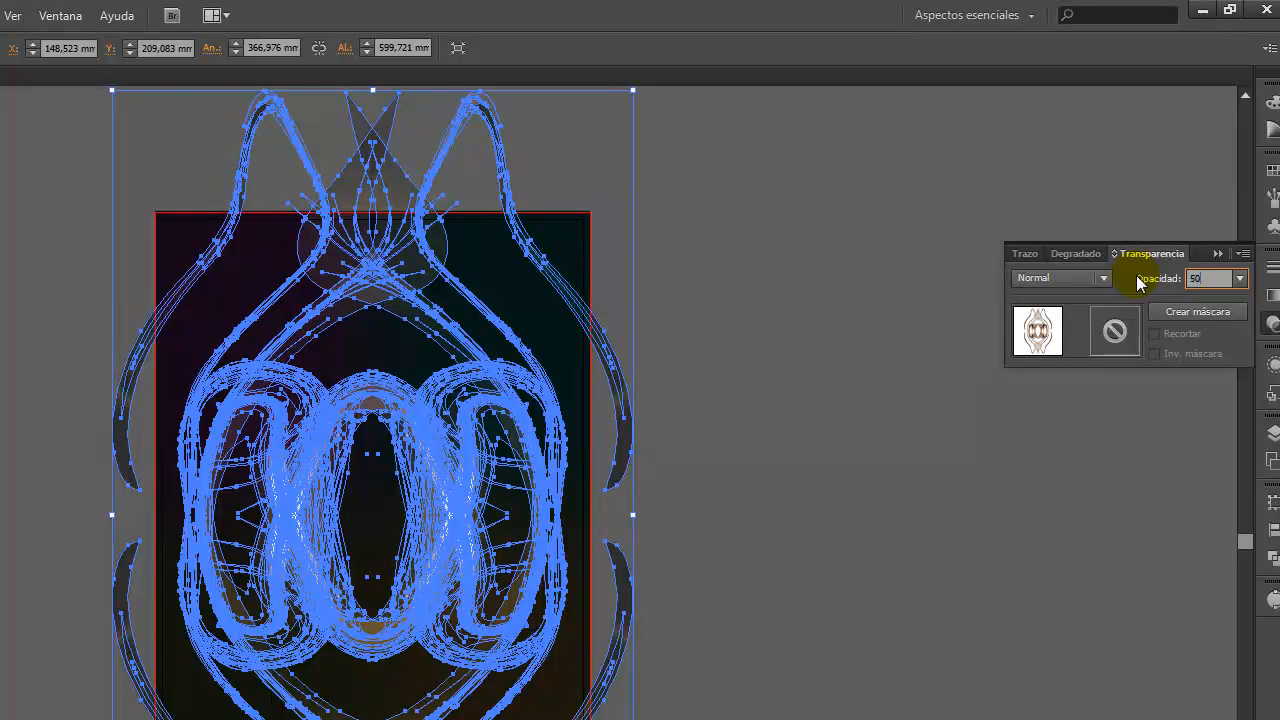
text(50)
key(Return)
click(792, 645)
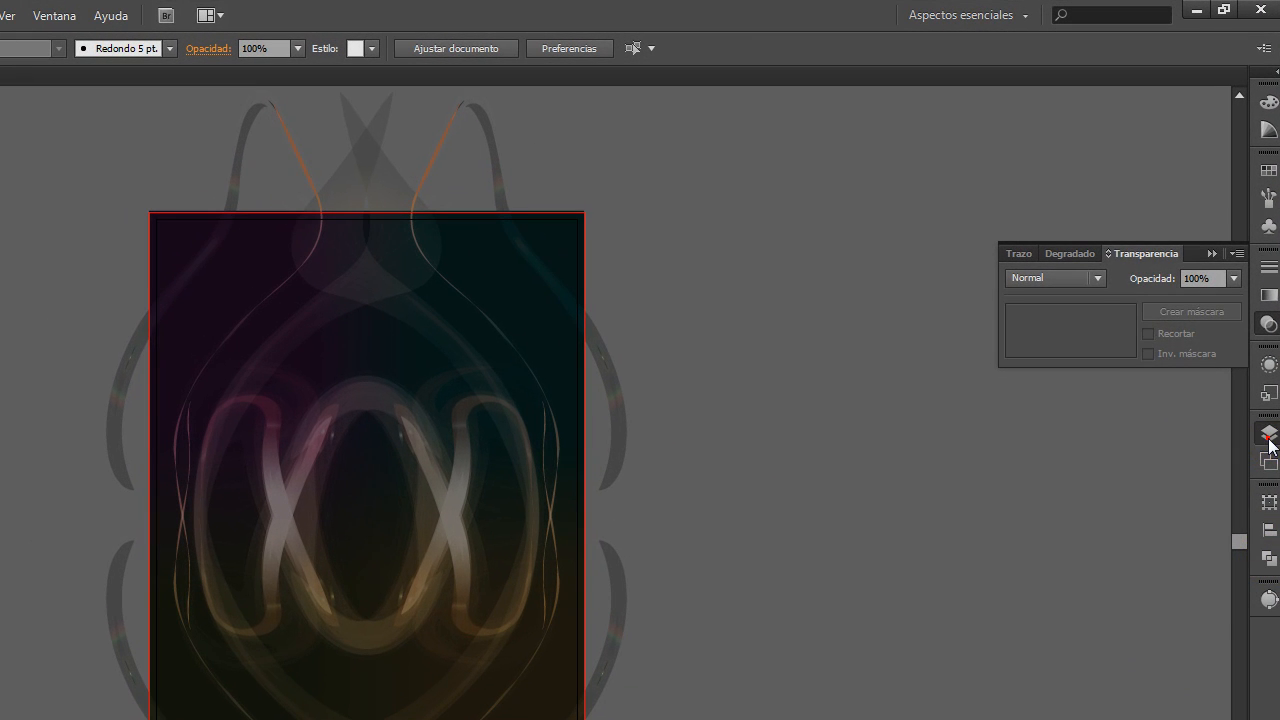
Add a new layer above Capa 1
click(1269, 436)
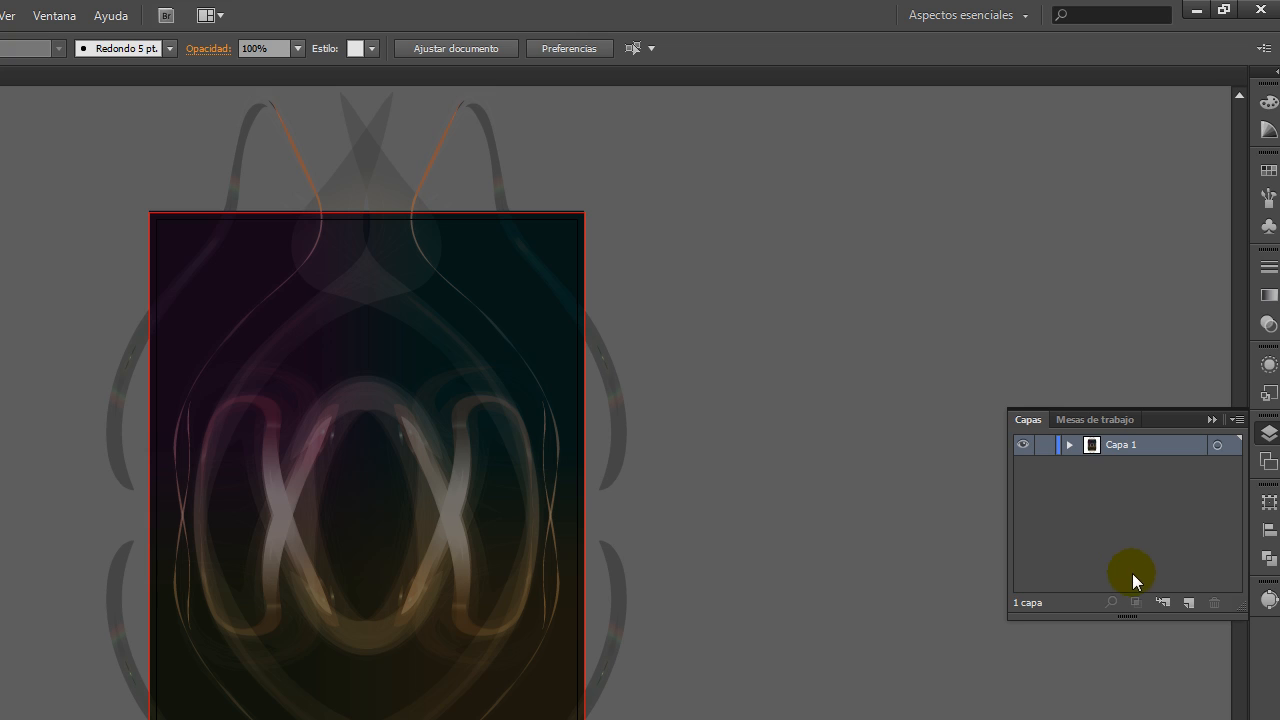
click(1185, 602)
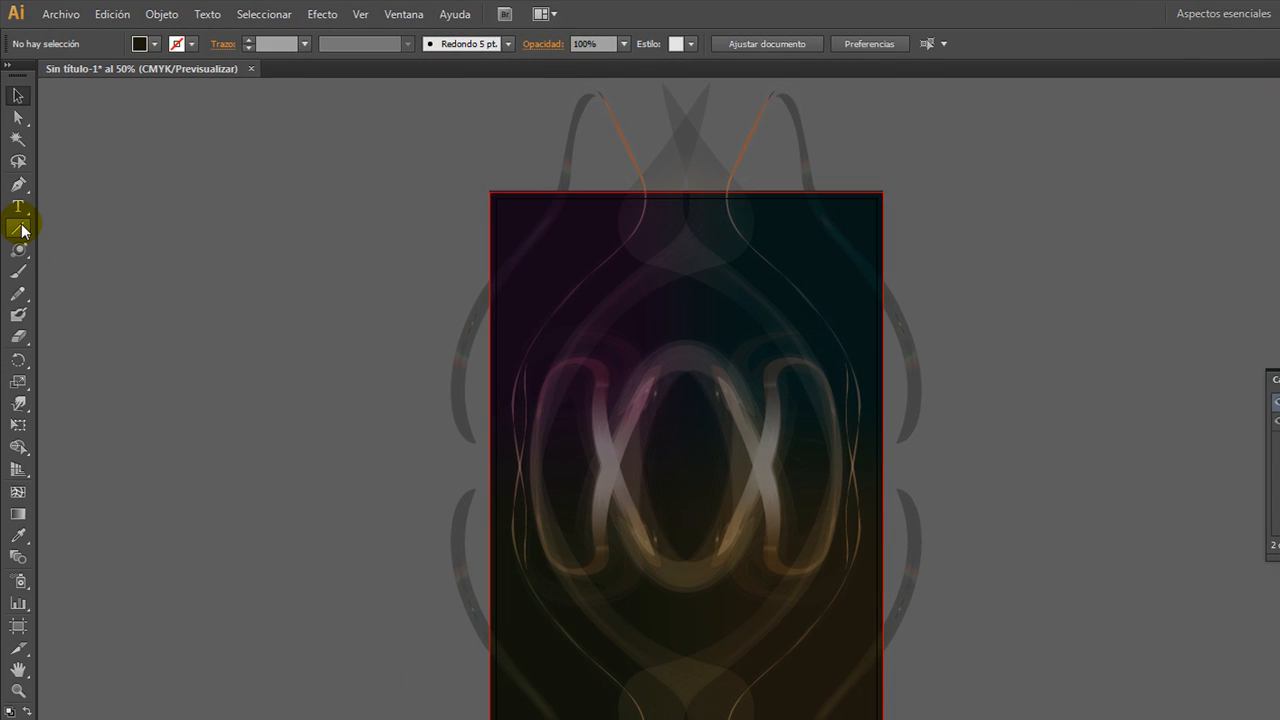
Draw a diagonal line about 7 mm wide and 15 mm high beside the artboard and give it a white stroke
click(20, 229)
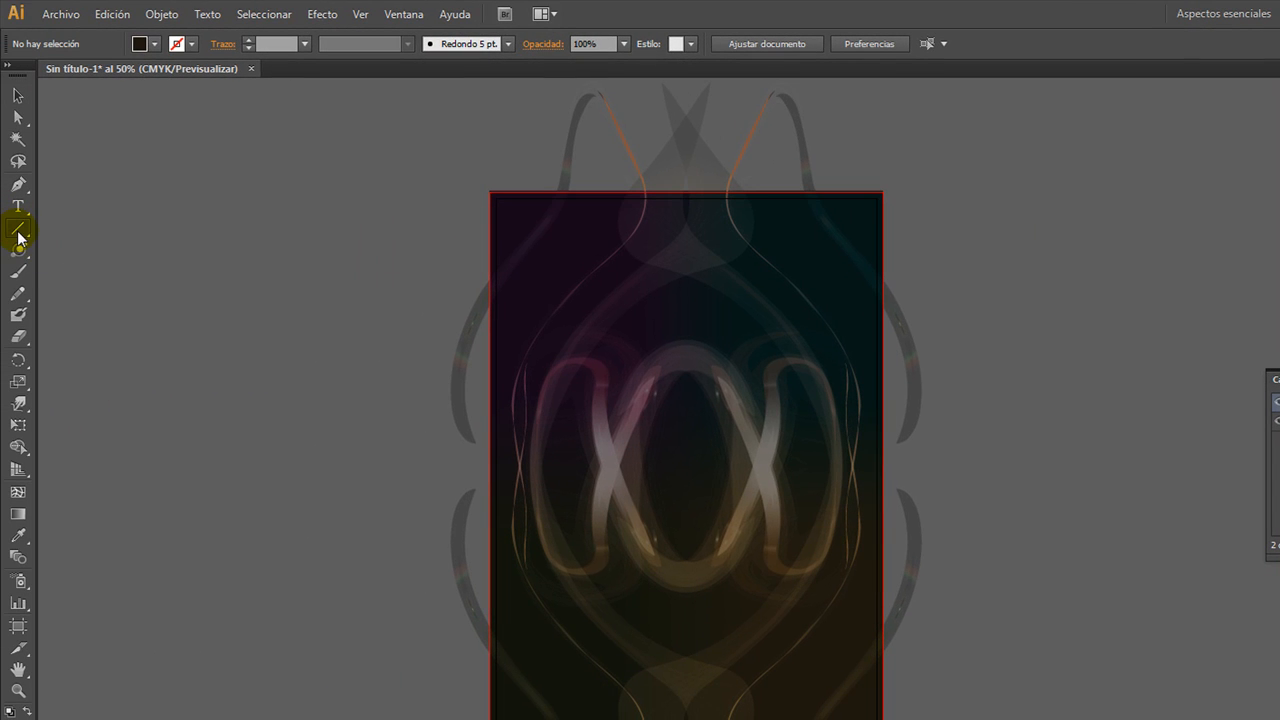
mouse_move(206, 229)
mouse_down()
mouse_move(189, 257)
mouse_move(198, 247)
mouse_up()
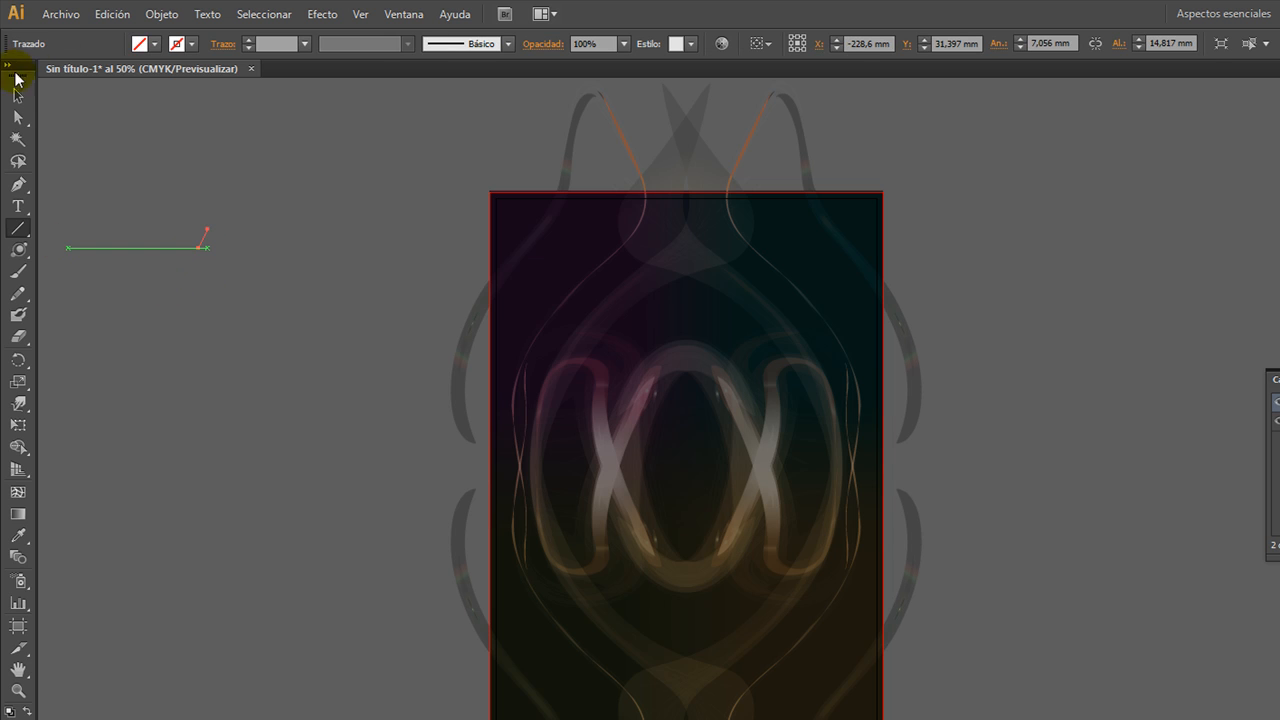
click(20, 97)
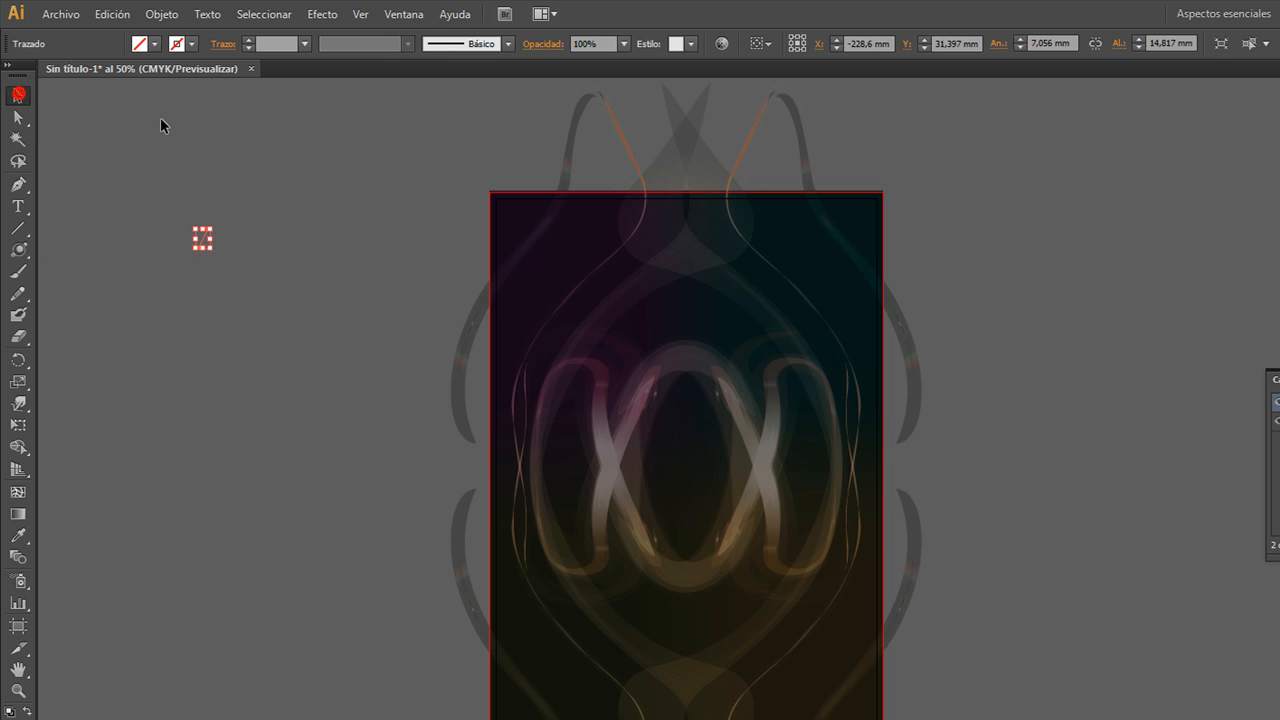
click(178, 43)
click(37, 74)
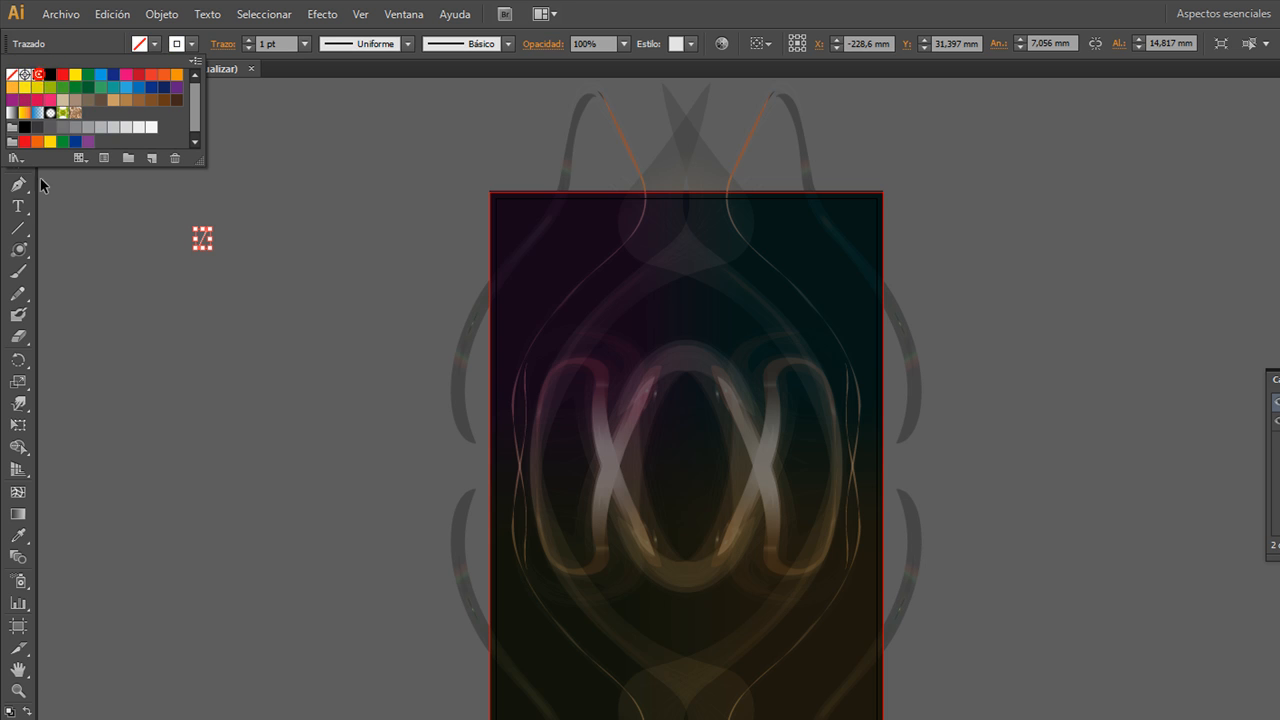
Shorten the diagonal line to about 12 mm high and set its stroke weight to 3 pt
click(18, 691)
drag(101, 174, 519, 410)
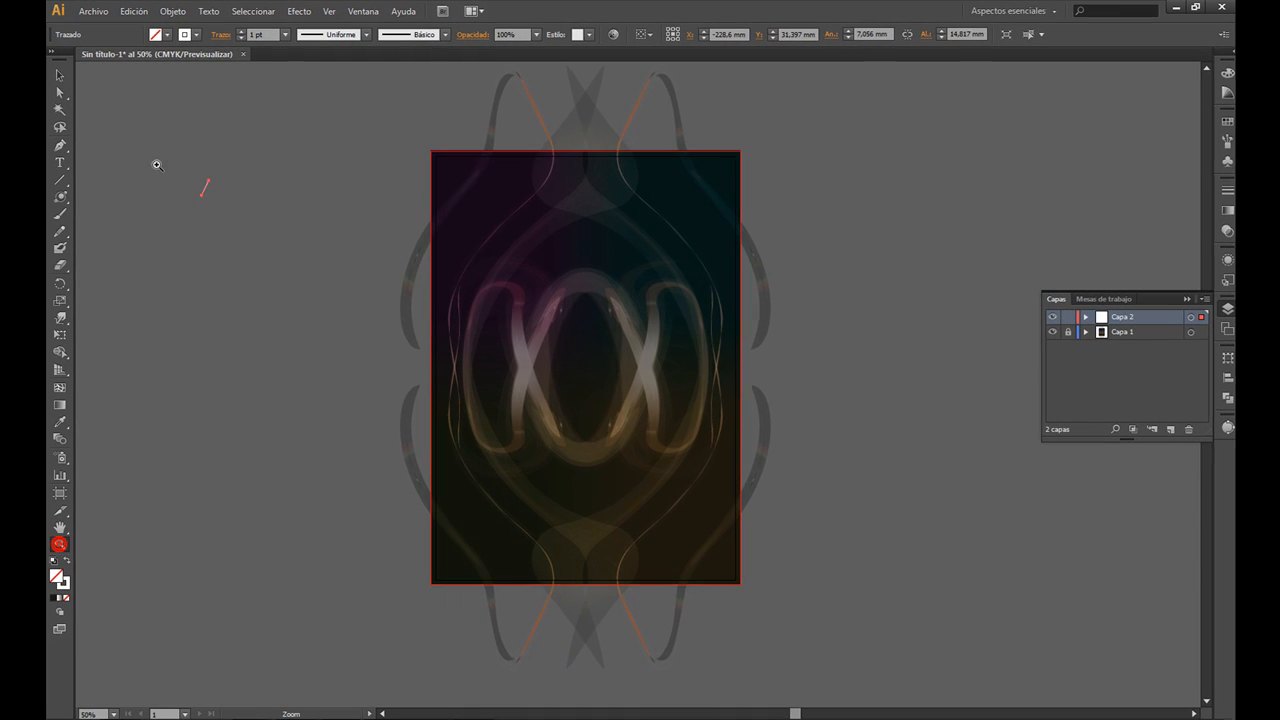
drag(455, 323, 455, 323)
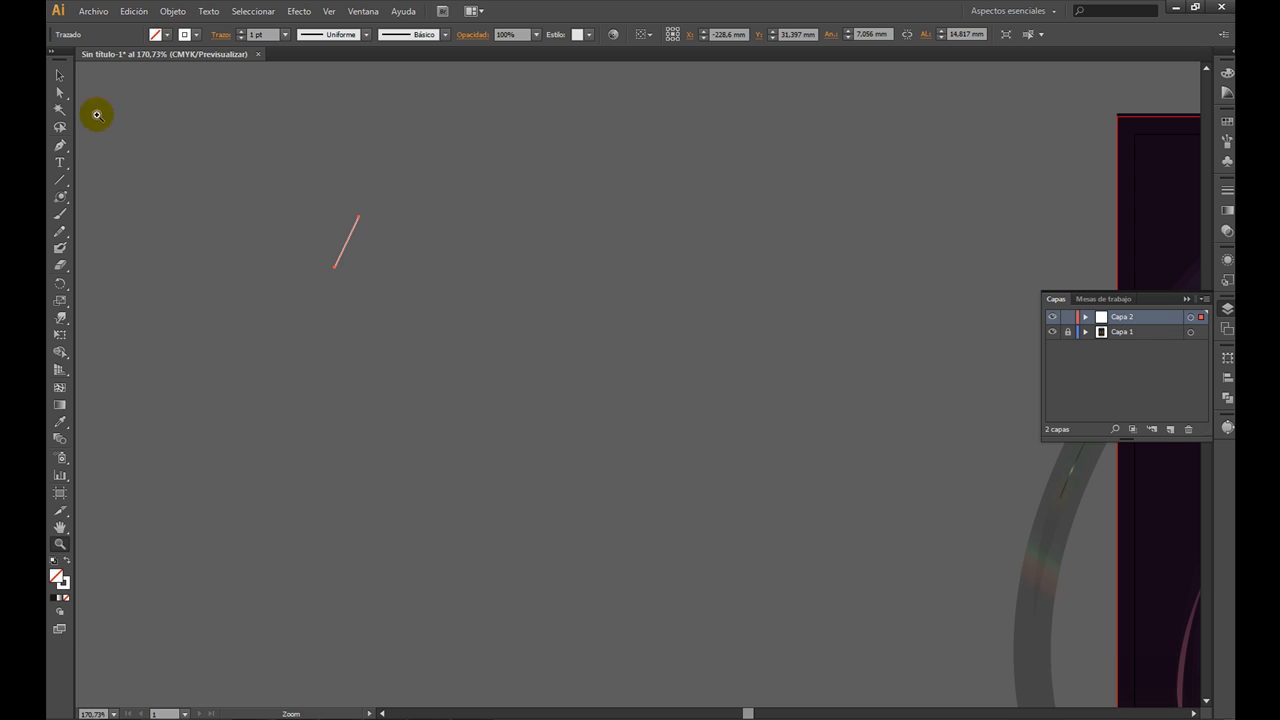
click(60, 75)
drag(346, 266, 350, 258)
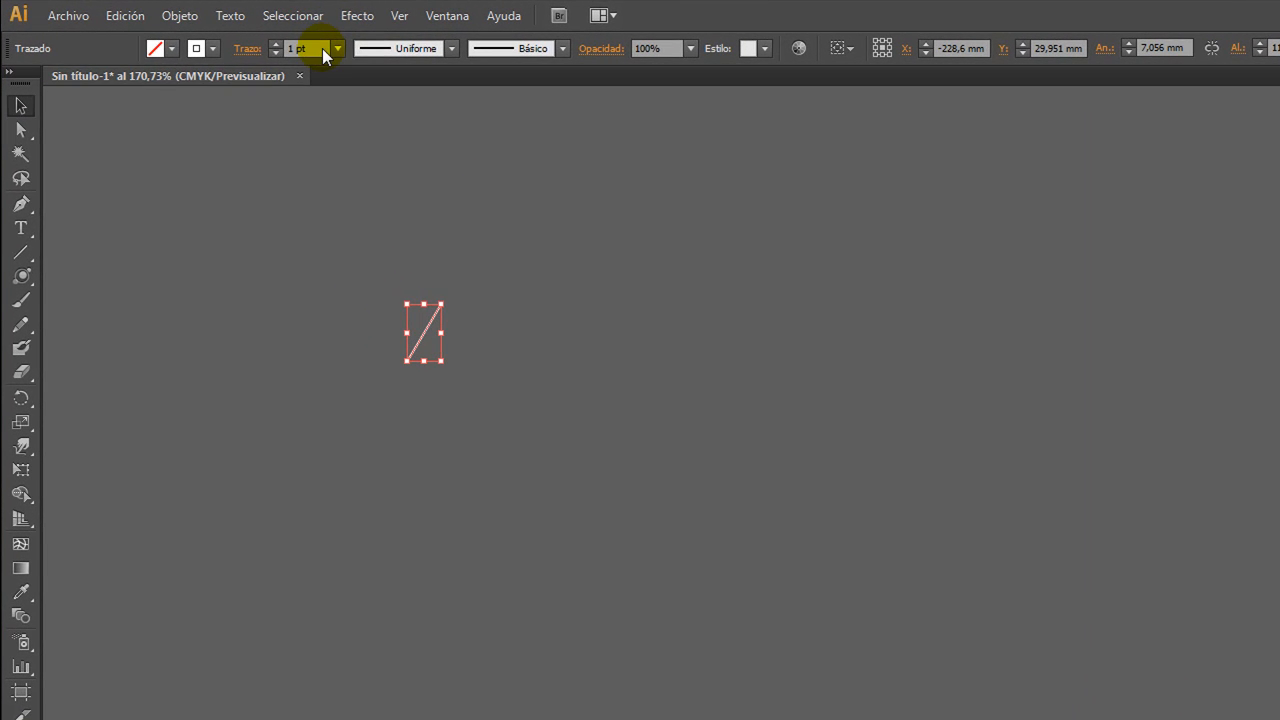
click(276, 45)
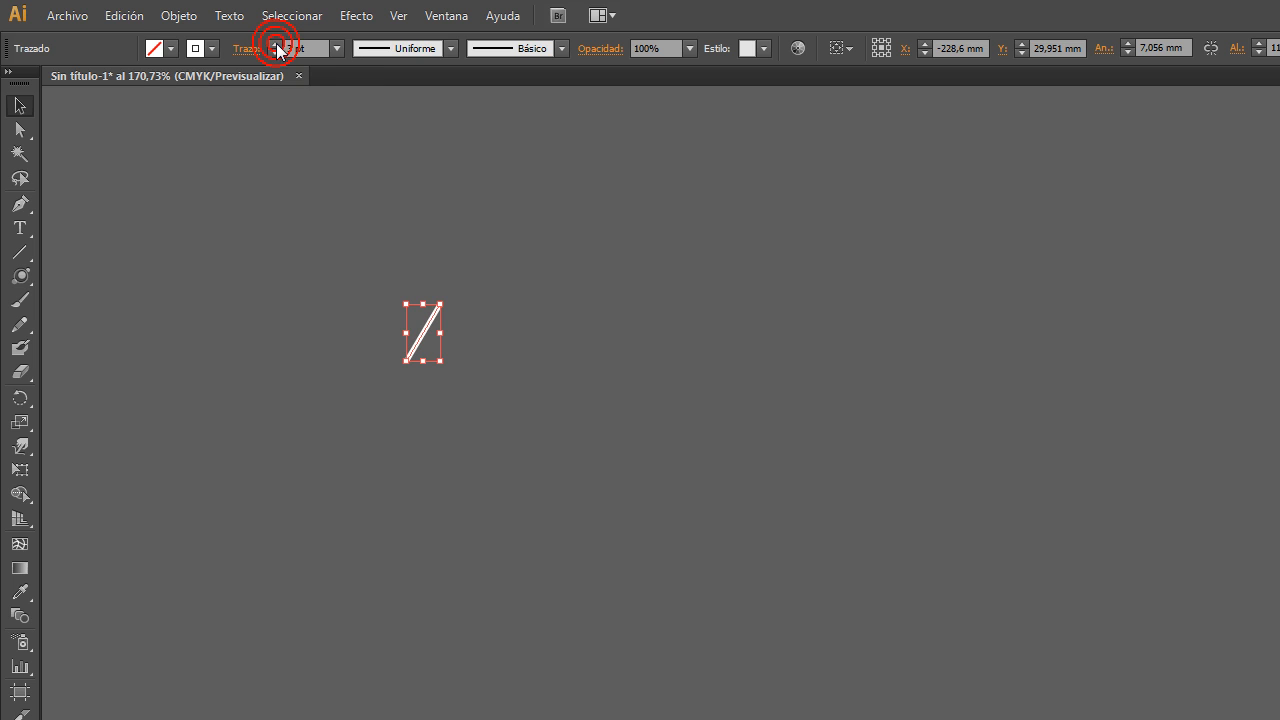
click(640, 314)
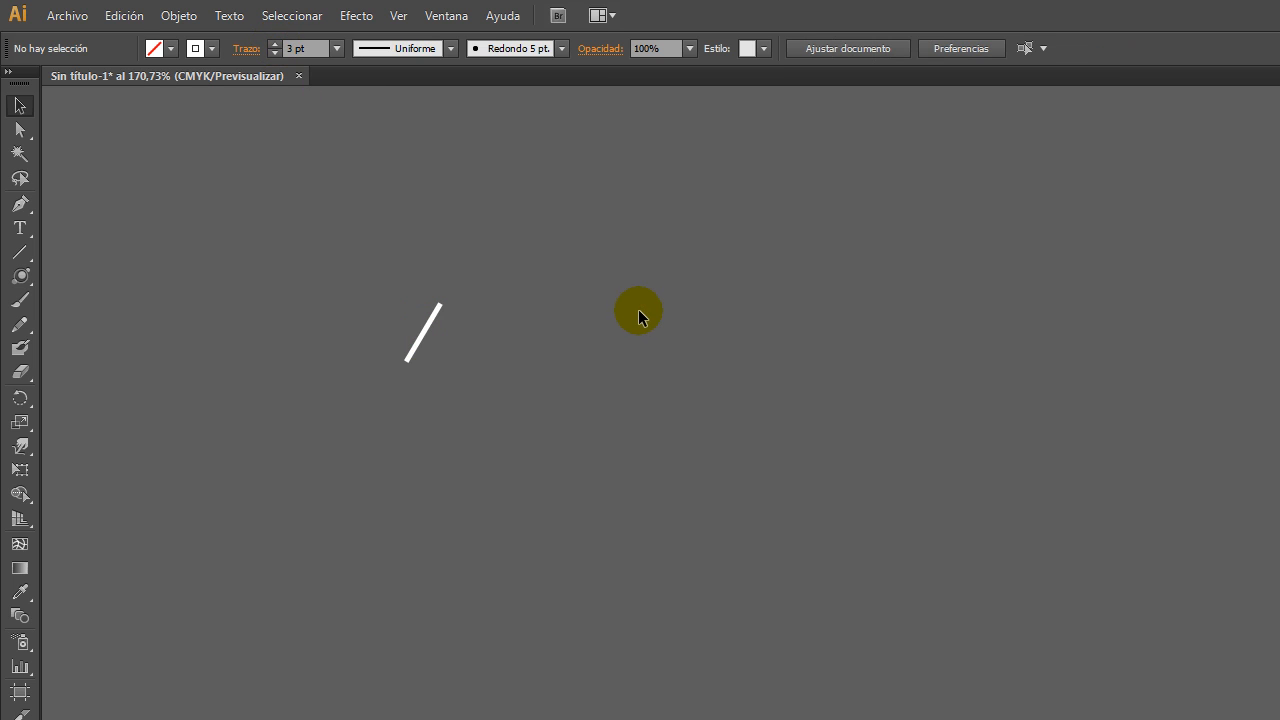
Copy the diagonal line about 3.5 mm to the right and repeat the duplication to build a row about 282 mm long
click(423, 335)
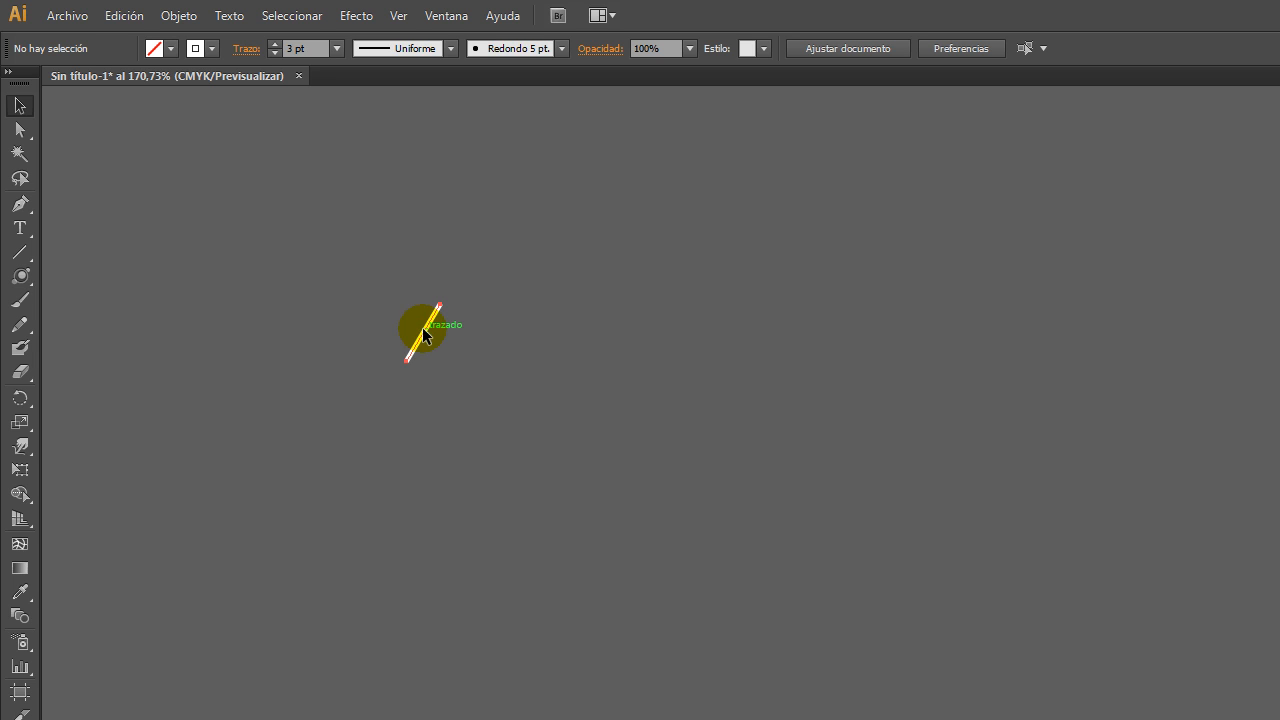
drag(425, 335, 444, 336)
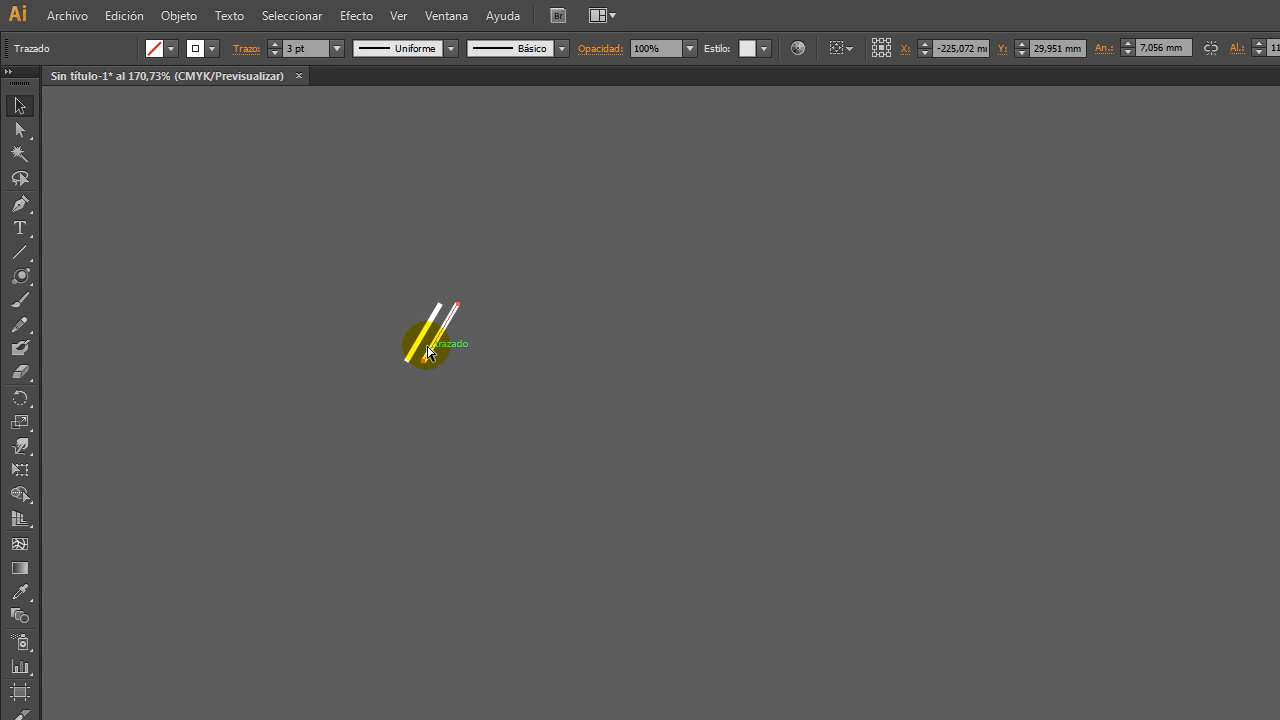
key(ctrl+d)
key(ctrl+d)
key(ctrl+d)
key(ctrl+d)
key(ctrl+d)
key(ctrl+d)
key(ctrl+d)
key(ctrl+d)
key(ctrl+d)
key(ctrl+d)
key(ctrl+d)
key(ctrl+d)
key(ctrl+d)
key(ctrl+d)
key(ctrl+d)
key(ctrl+d)
key(ctrl+d)
key(ctrl+d)
key(ctrl+d)
key(ctrl+d)
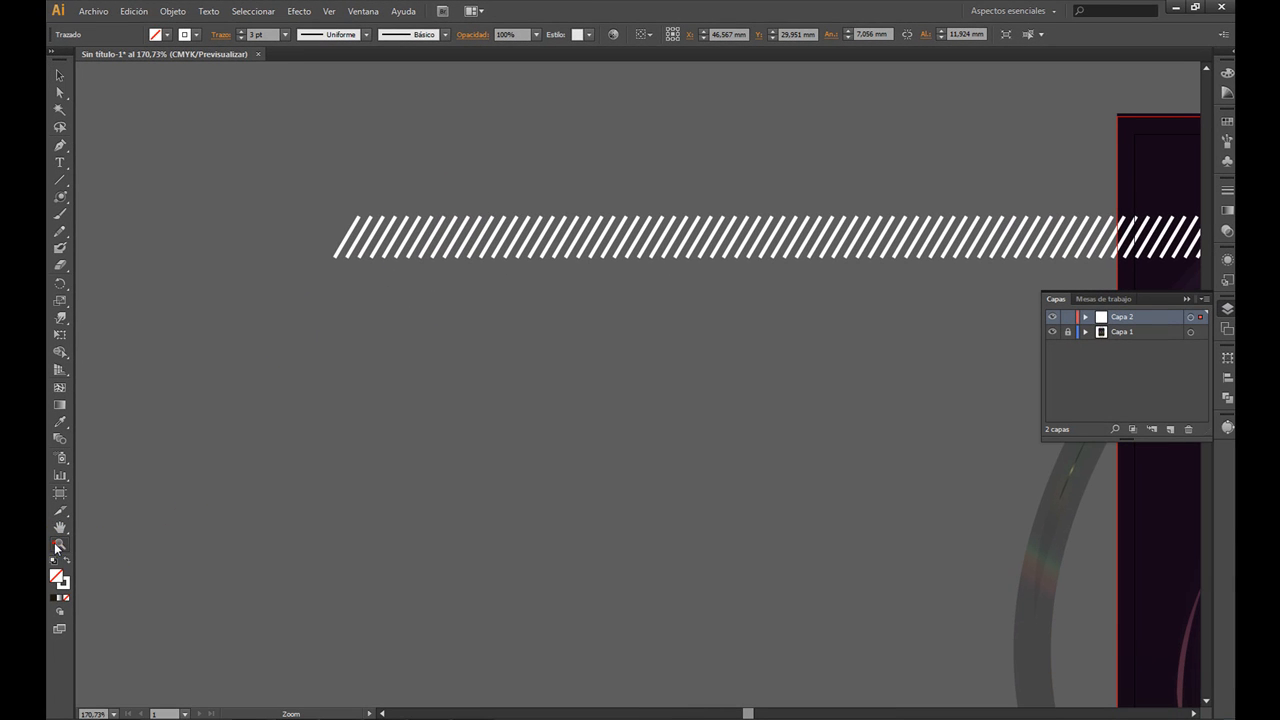
Select the whole row of diagonal lines, reduce its height to about 6 mm and group it
click(57, 547)
alt+click(742, 426)
alt+click(742, 426)
alt+click(665, 392)
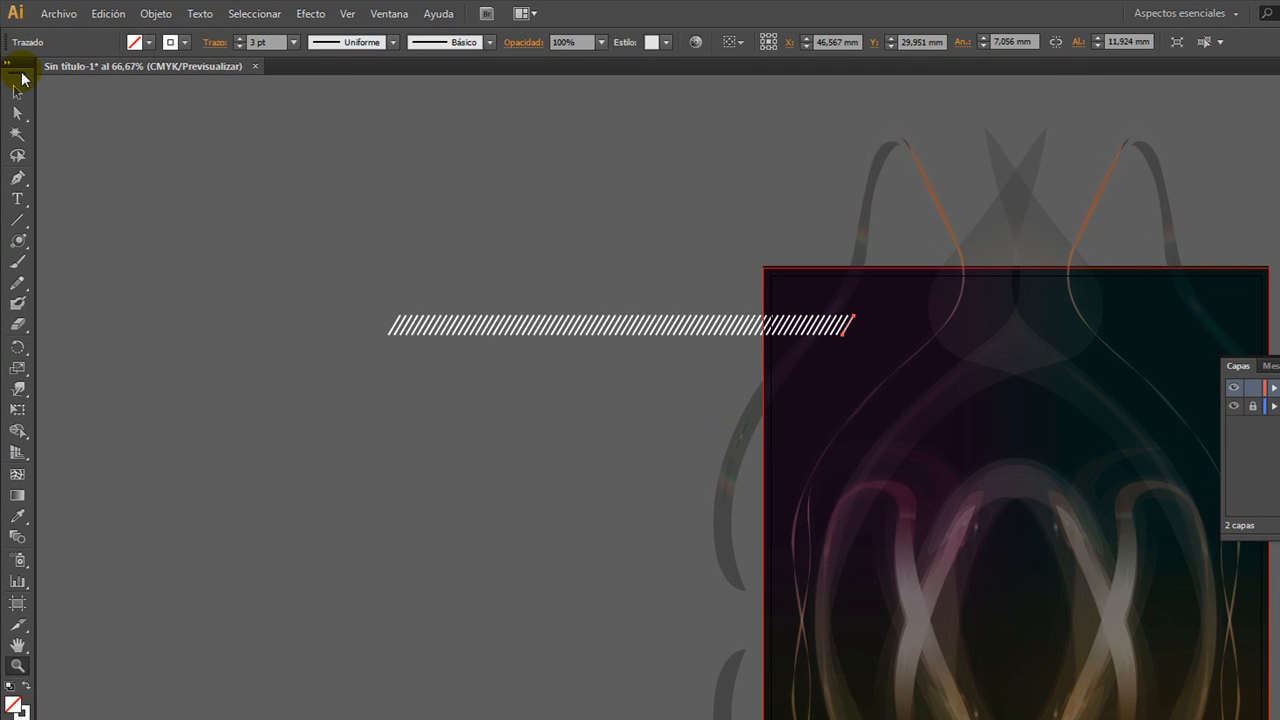
click(17, 93)
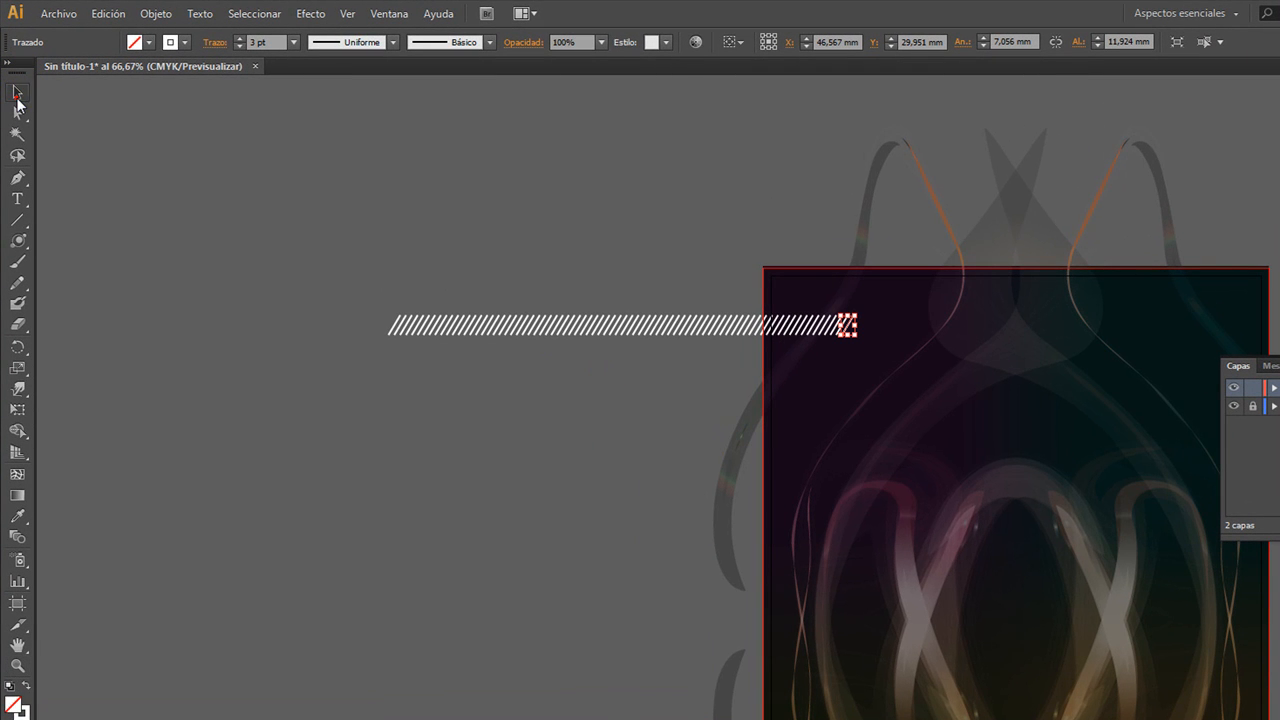
mouse_move(294, 277)
mouse_down()
mouse_move(894, 391)
mouse_move(906, 366)
mouse_up()
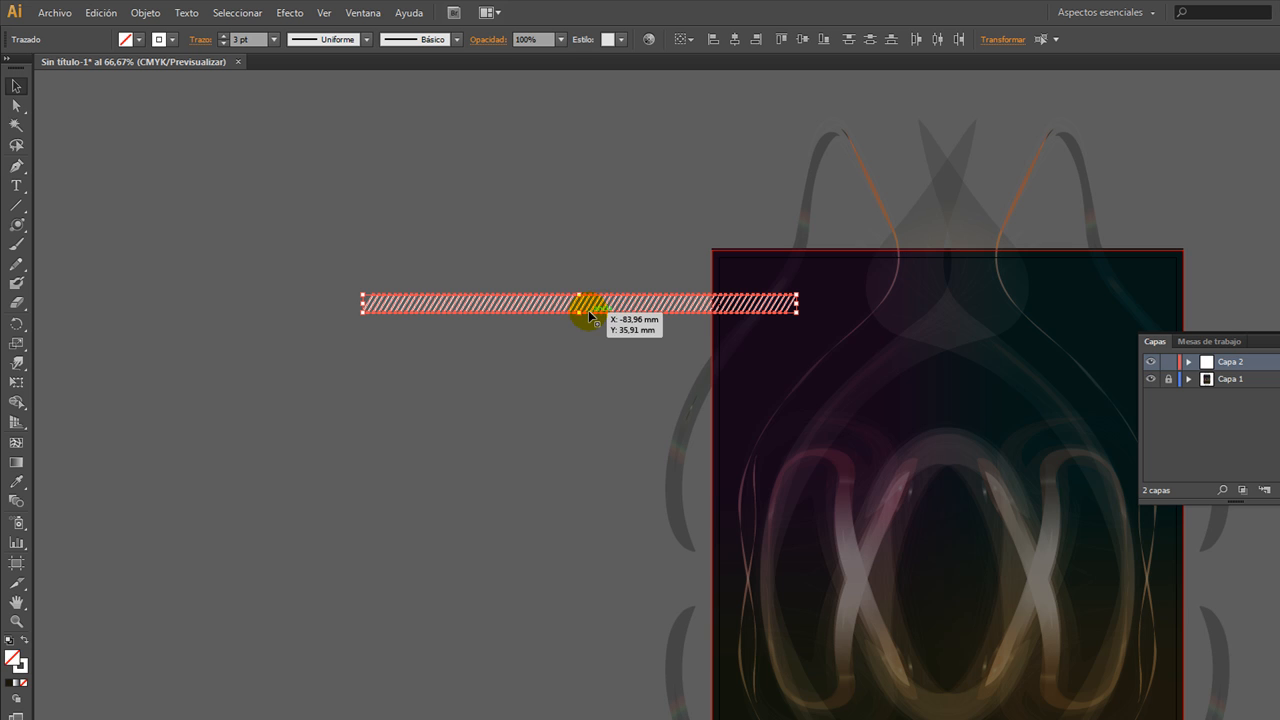
drag(578, 311, 593, 310)
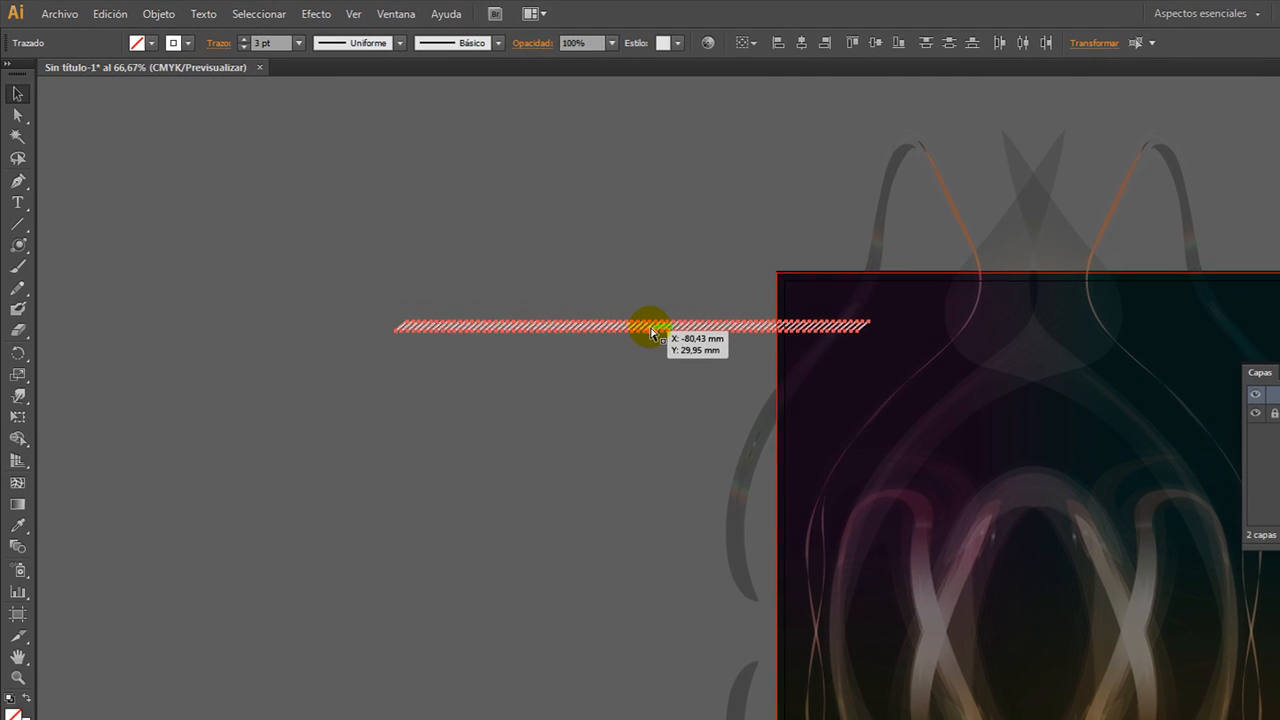
key(ctrl+g)
Move the striped group onto the poster, centred horizontally just above the flare's central oval
mouse_move(657, 332)
mouse_down()
mouse_move(927, 516)
mouse_move(1100, 540)
mouse_move(1056, 462)
mouse_up()
drag(646, 566, 451, 505)
click(815, 397)
drag(859, 393, 871, 398)
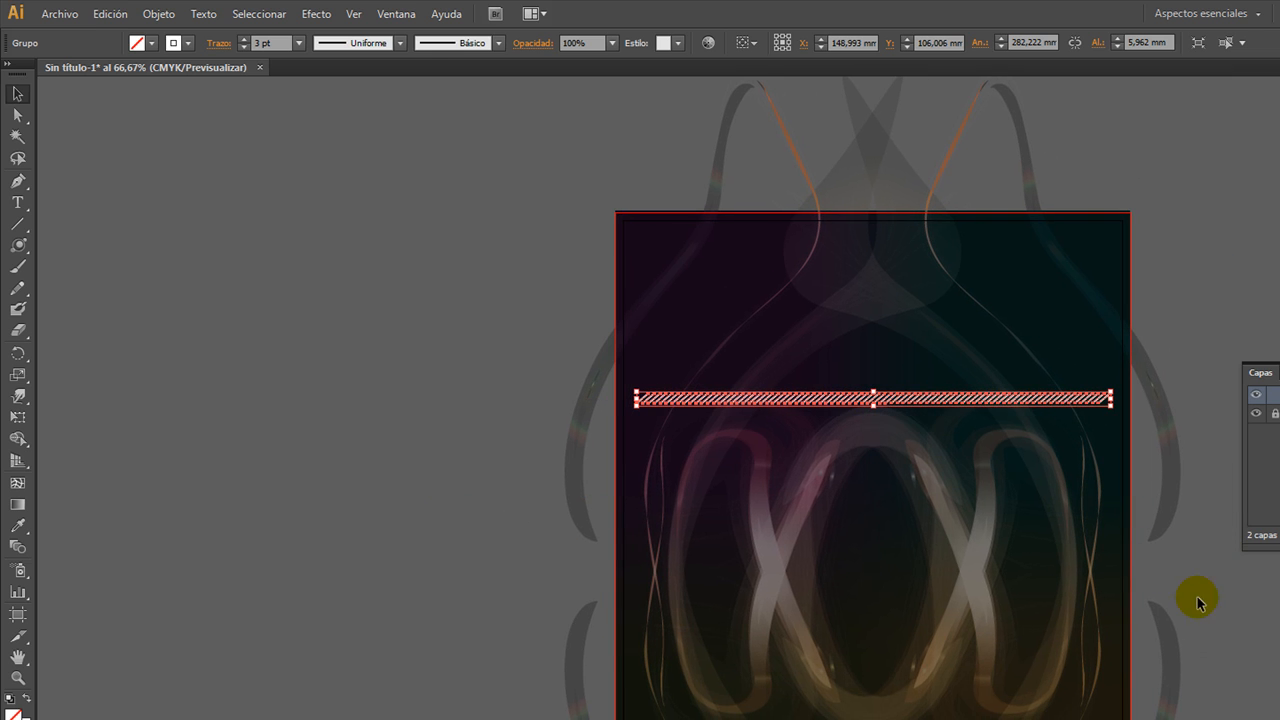
click(1222, 616)
Place a copy of the striped bar on the poster just below the flare's central oval
drag(1222, 659, 1195, 535)
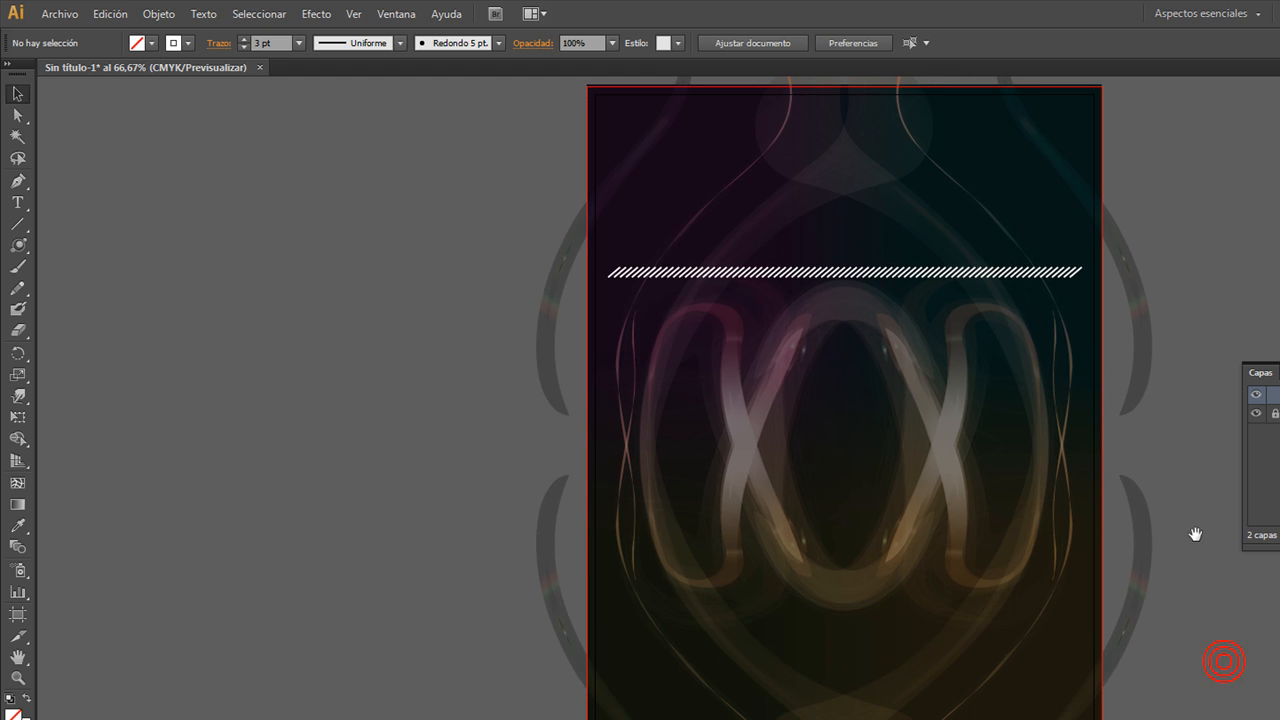
click(1018, 272)
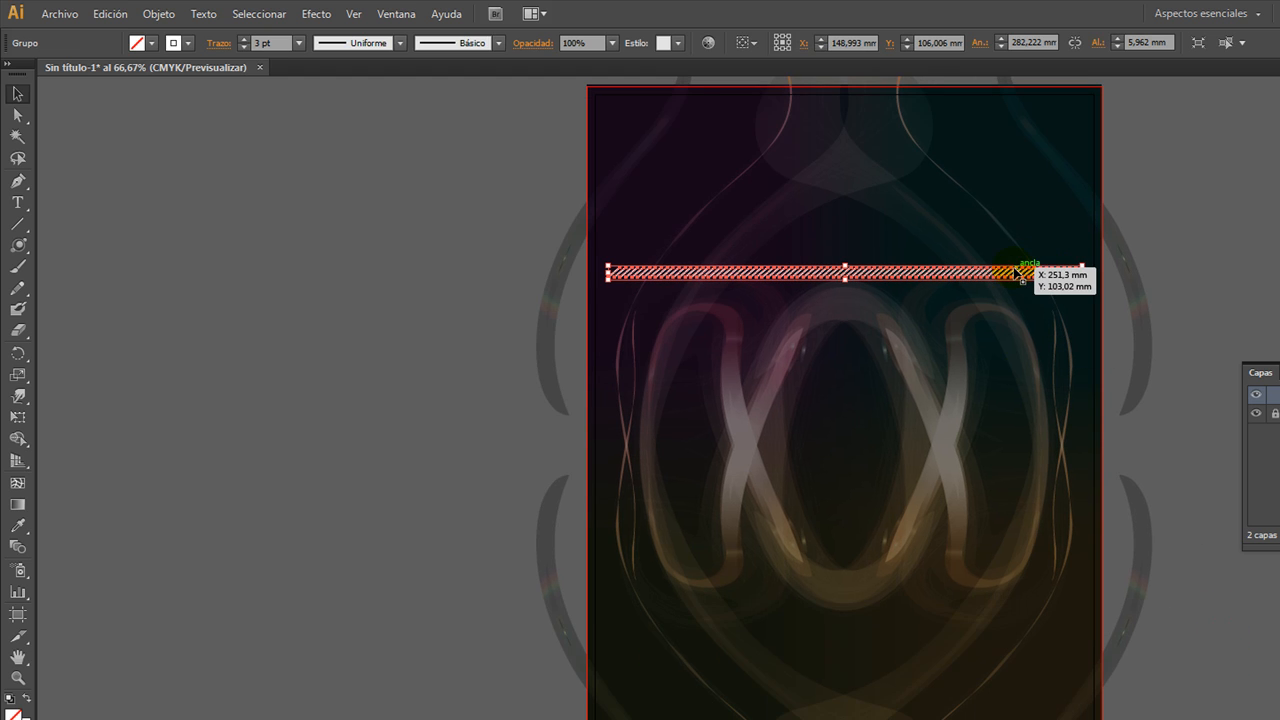
mouse_move(1013, 272)
mouse_down()
mouse_move(1040, 503)
mouse_move(1034, 634)
mouse_up()
click(283, 392)
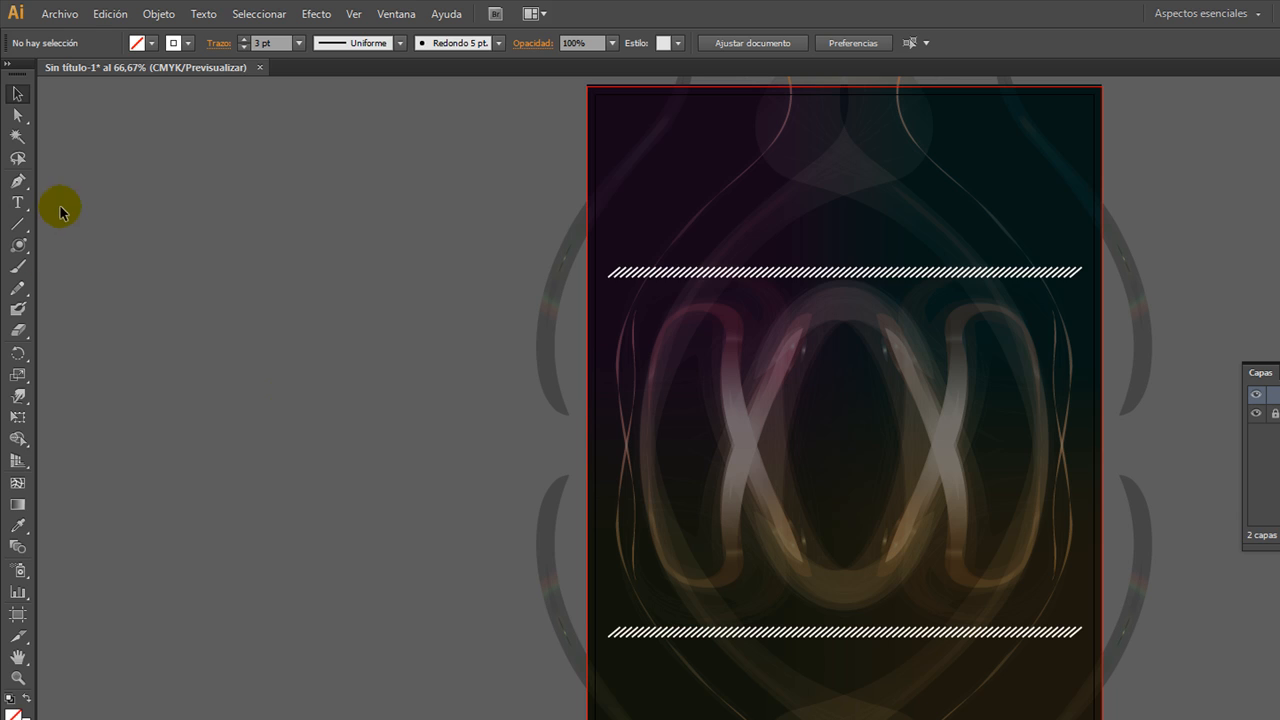
Add the text "DESARROLLAR TU" beside the artboard and give it a white fill
click(18, 201)
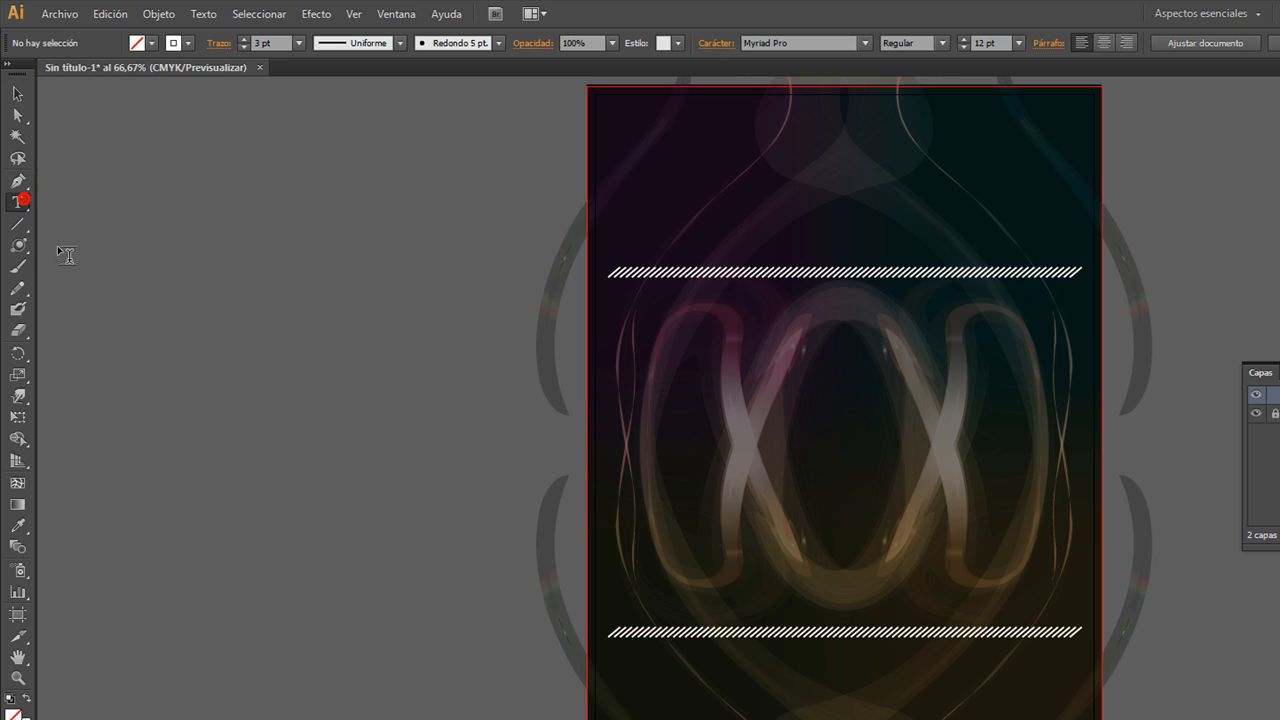
click(231, 470)
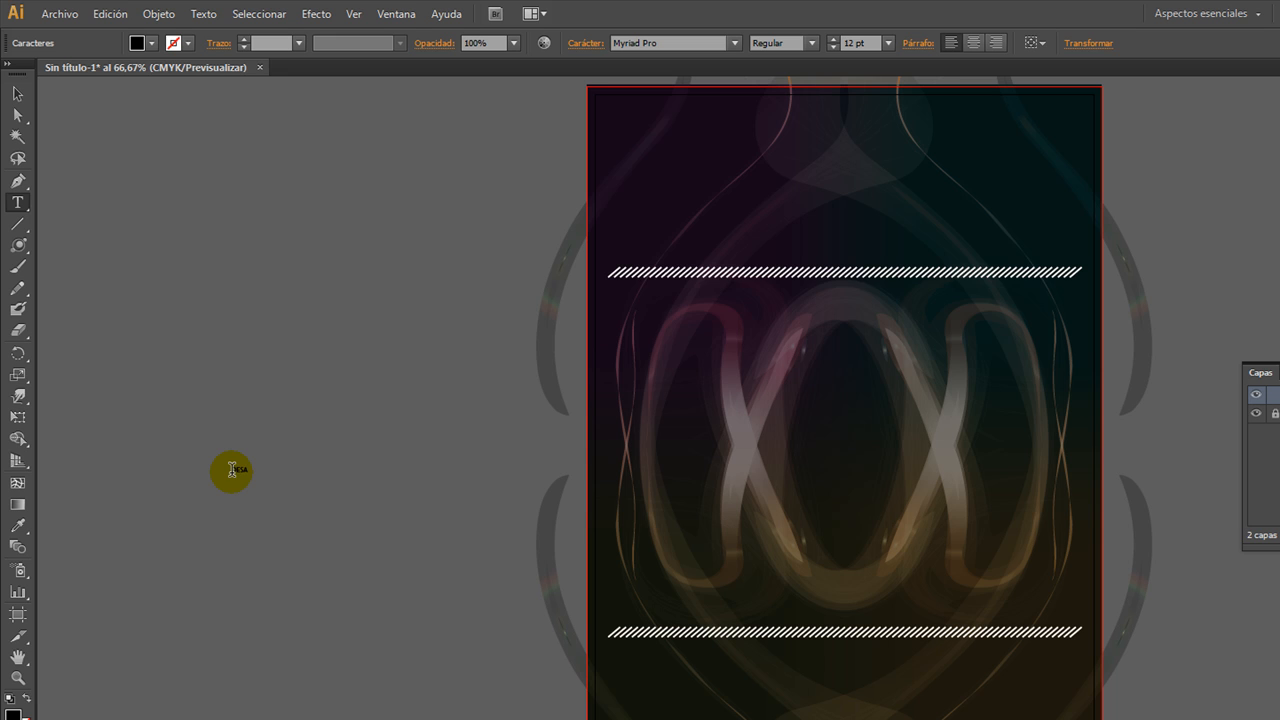
text(DESARROLLARTU)
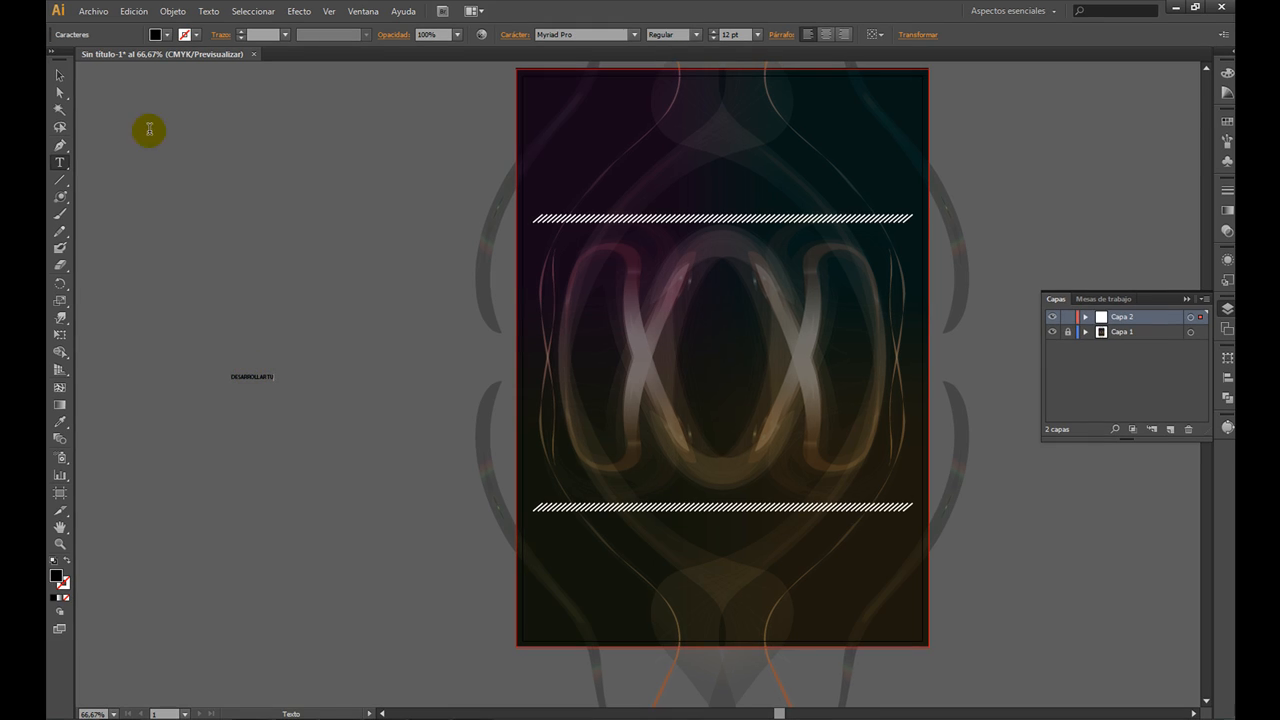
click(62, 76)
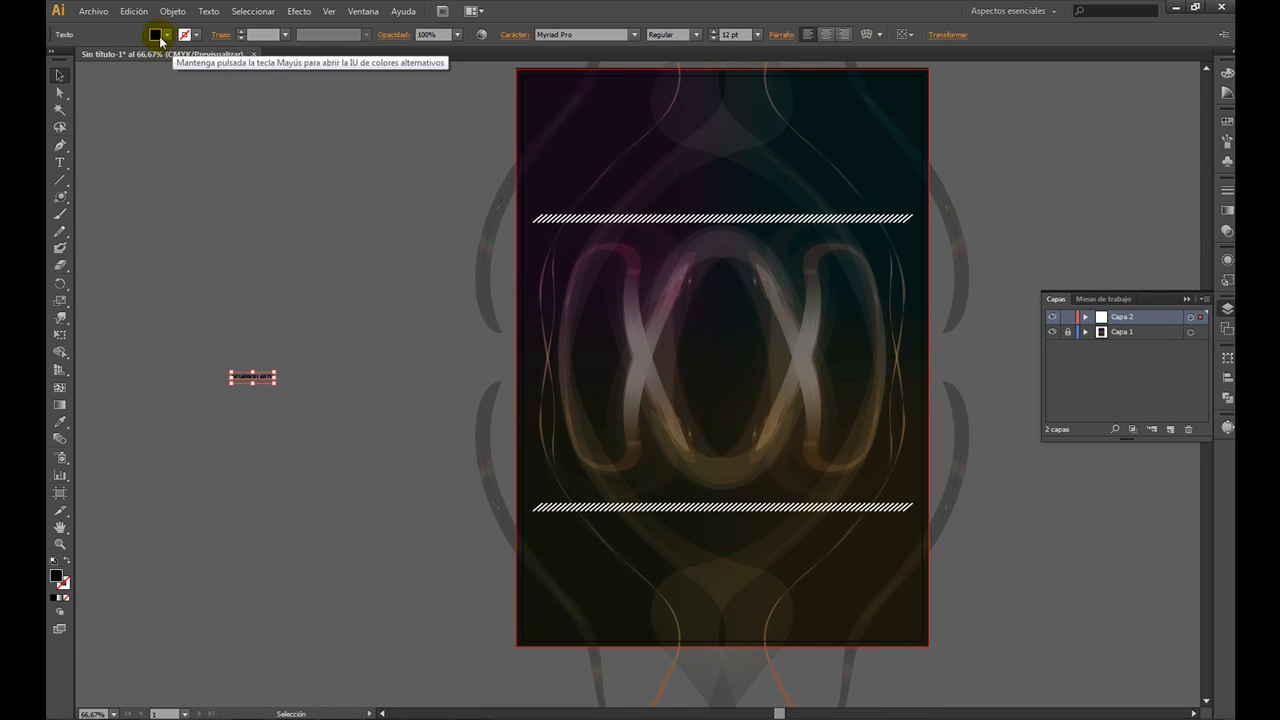
click(157, 34)
click(75, 57)
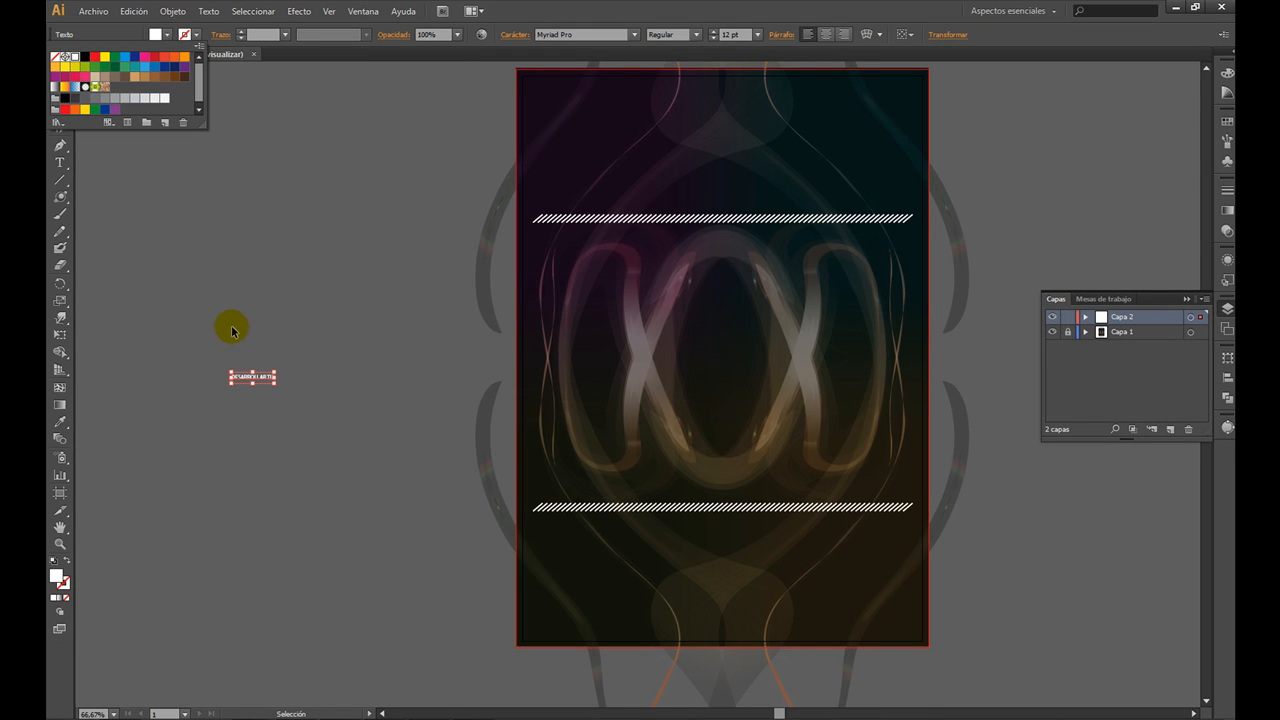
Set the text's font to Homestead and scale it up proportionally to about 59 pt
click(578, 35)
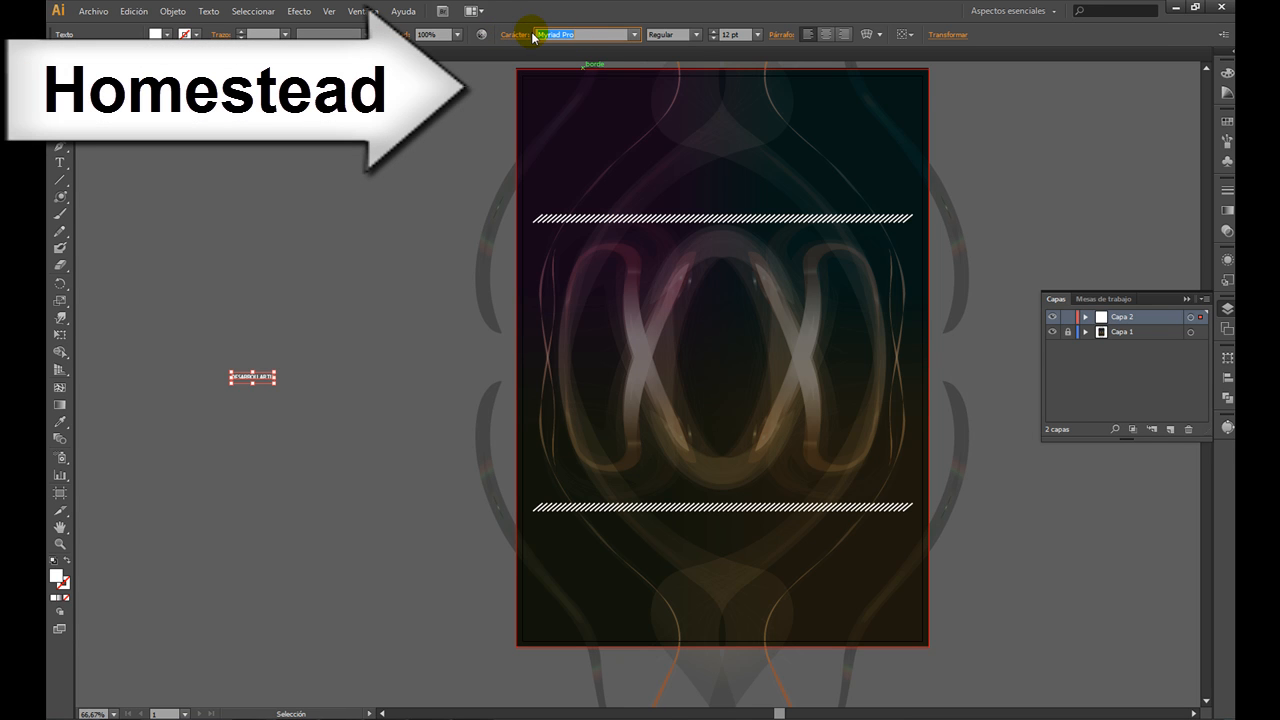
text(Homestead)
key(Return)
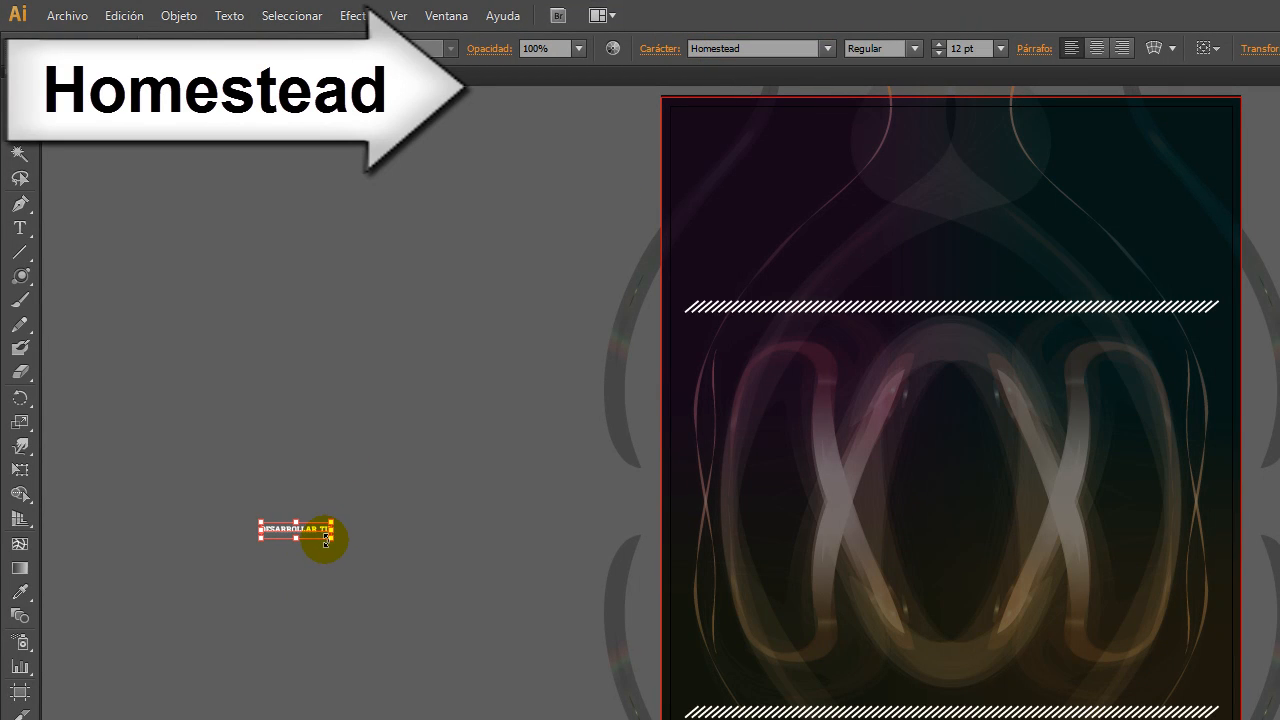
drag(327, 540, 403, 619)
key(ctrl+z)
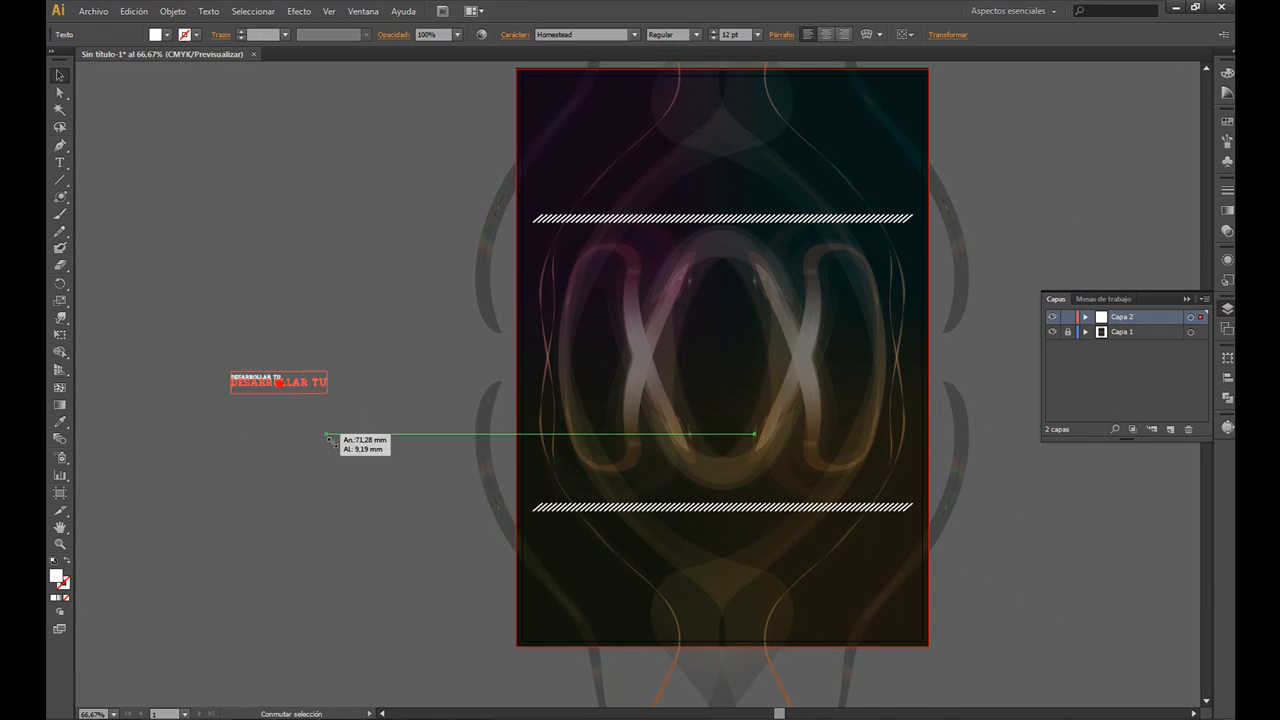
drag(329, 440, 476, 568)
Apply the Display style of the Homestead font to the text and check the lettering up close
click(697, 37)
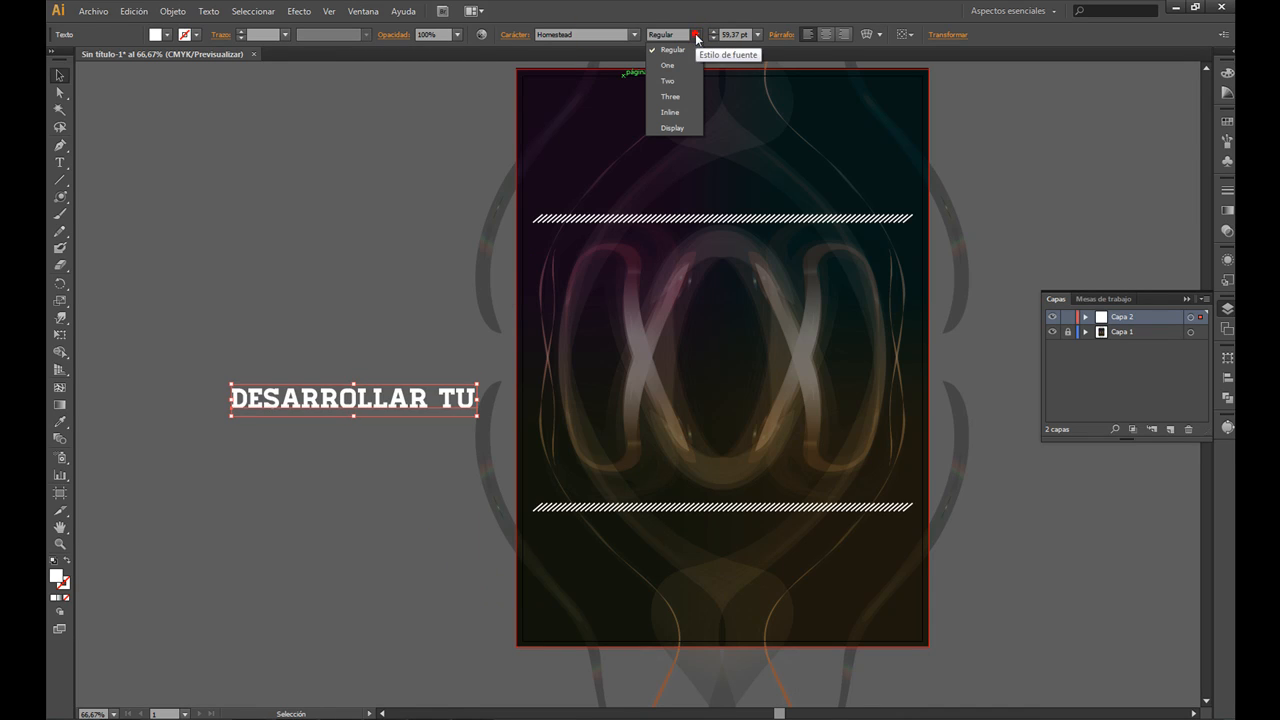
click(672, 128)
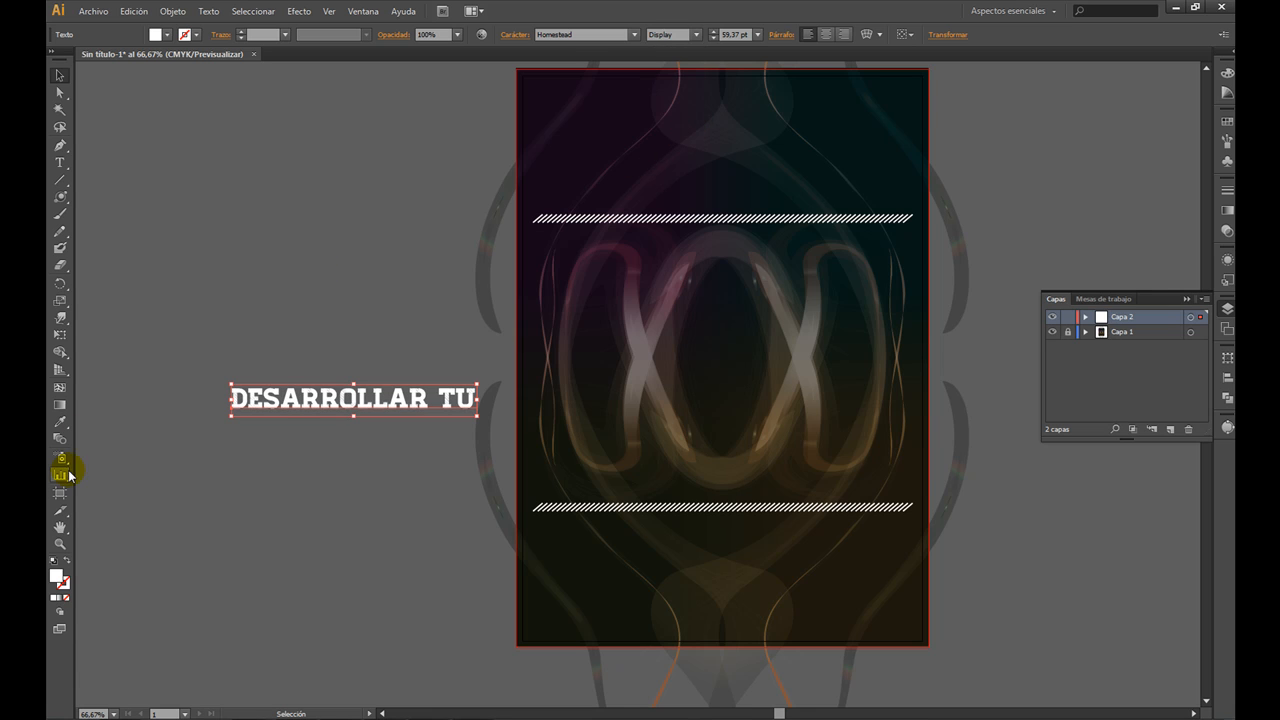
click(60, 543)
drag(225, 366, 380, 473)
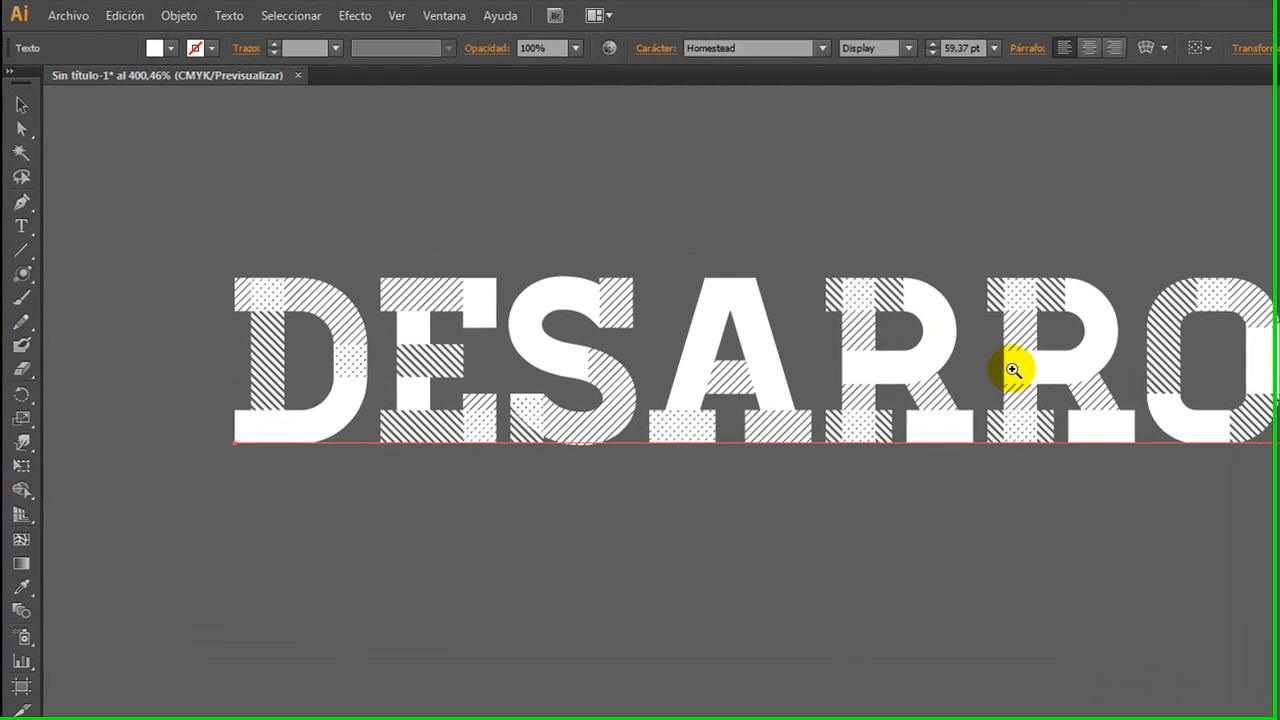
alt+click(1190, 390)
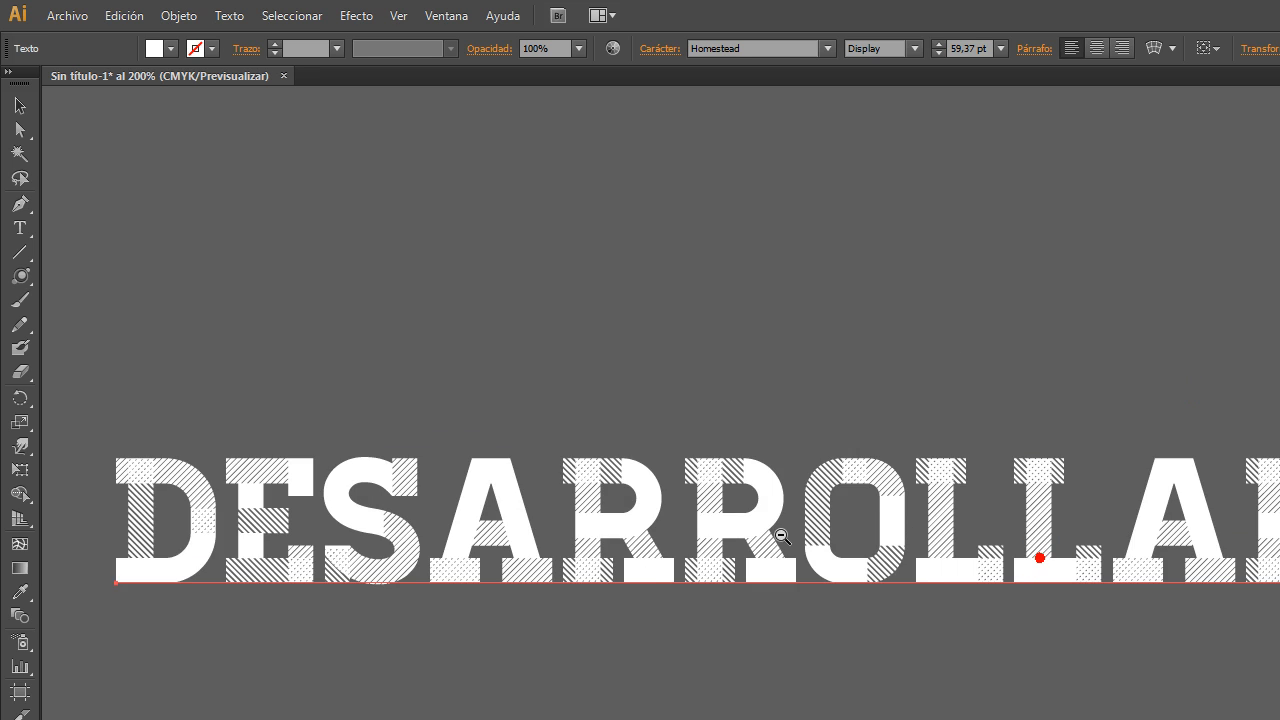
alt+click(1040, 557)
alt+click(832, 524)
alt+click(850, 524)
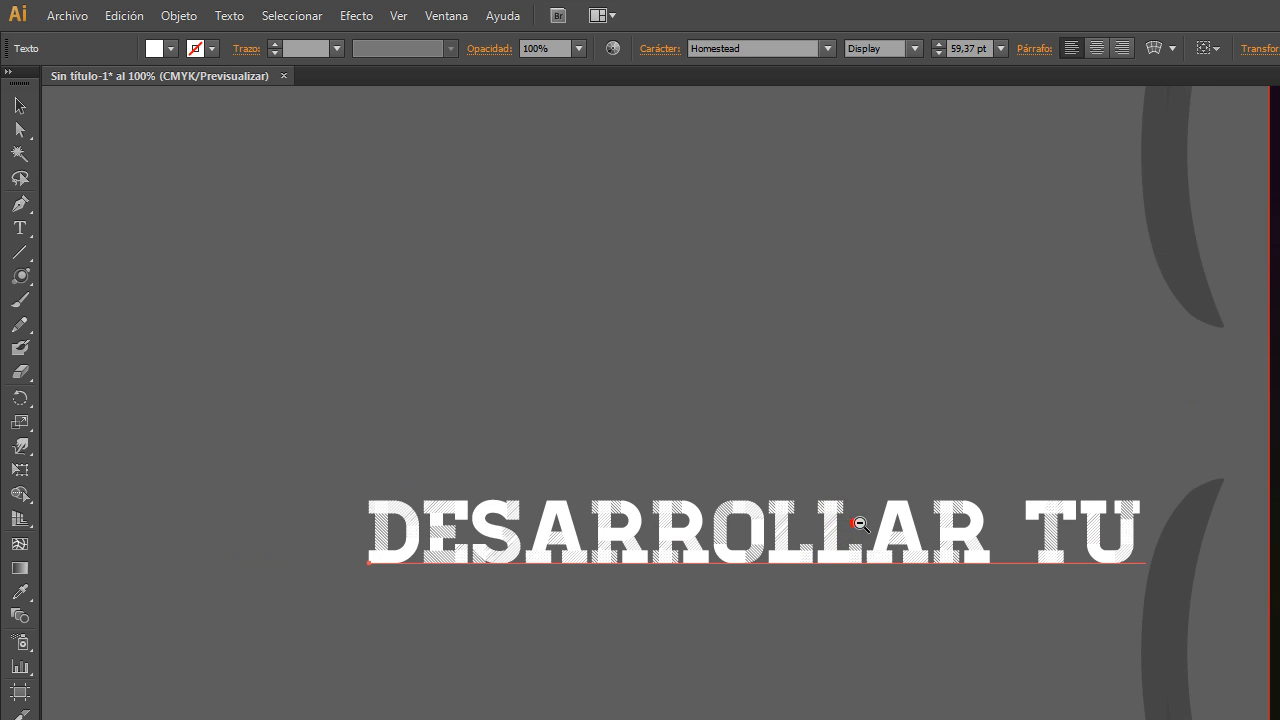
alt+click(899, 548)
Copy the "DESARROLLAR TU" line below itself, reword the copy as "POTENCIAL" and scale it up proportionally to about 122 pt
click(19, 105)
drag(708, 545, 447, 448)
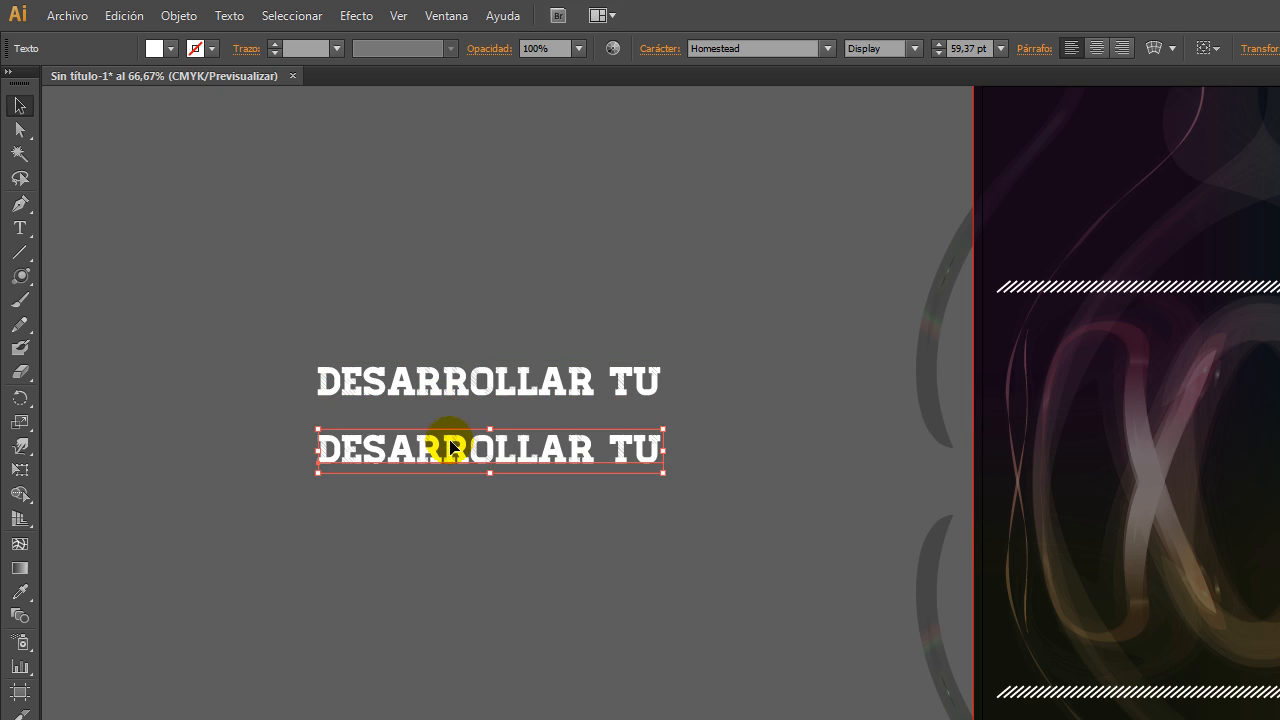
key(t)
double_click(453, 447)
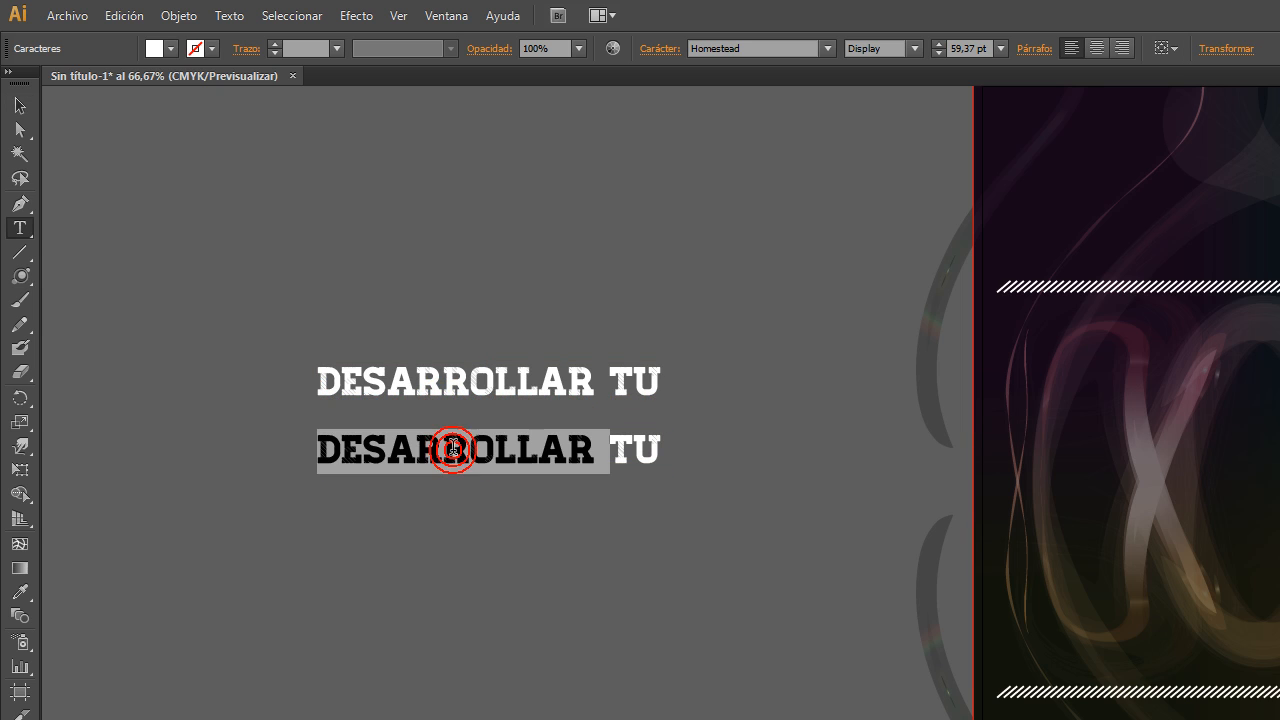
triple_click(453, 447)
text(POTENCIAL)
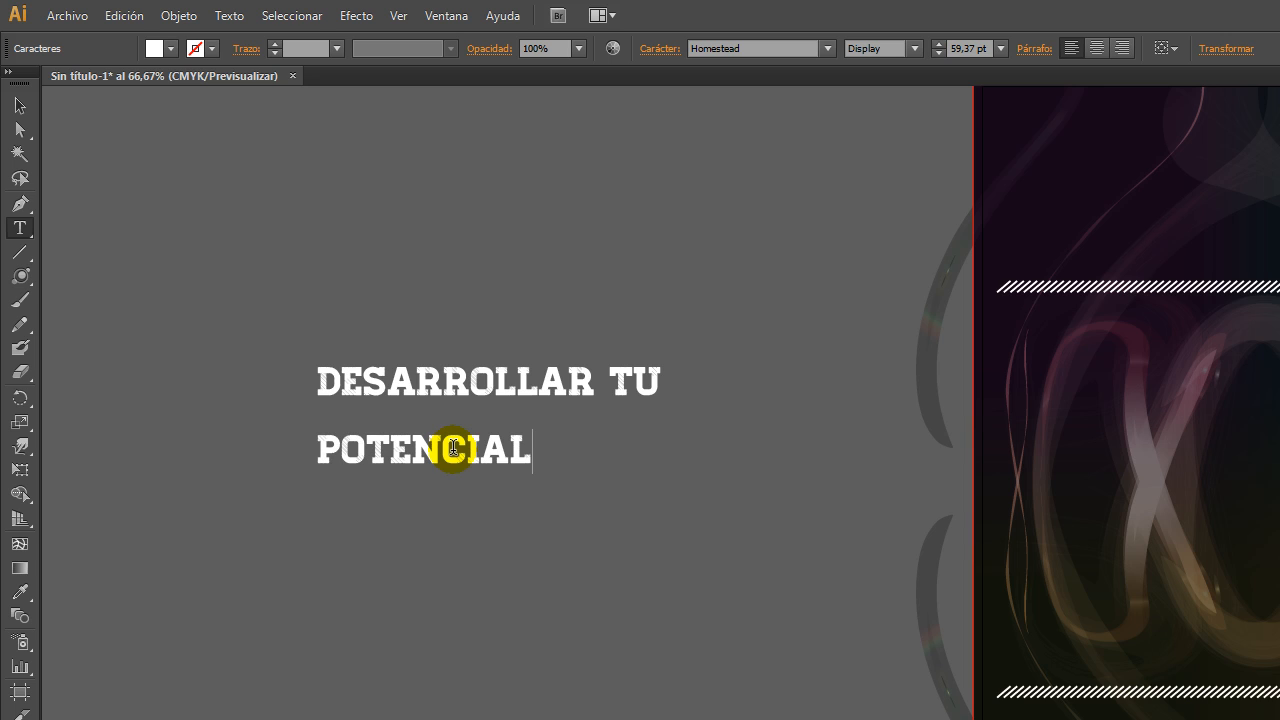
click(19, 106)
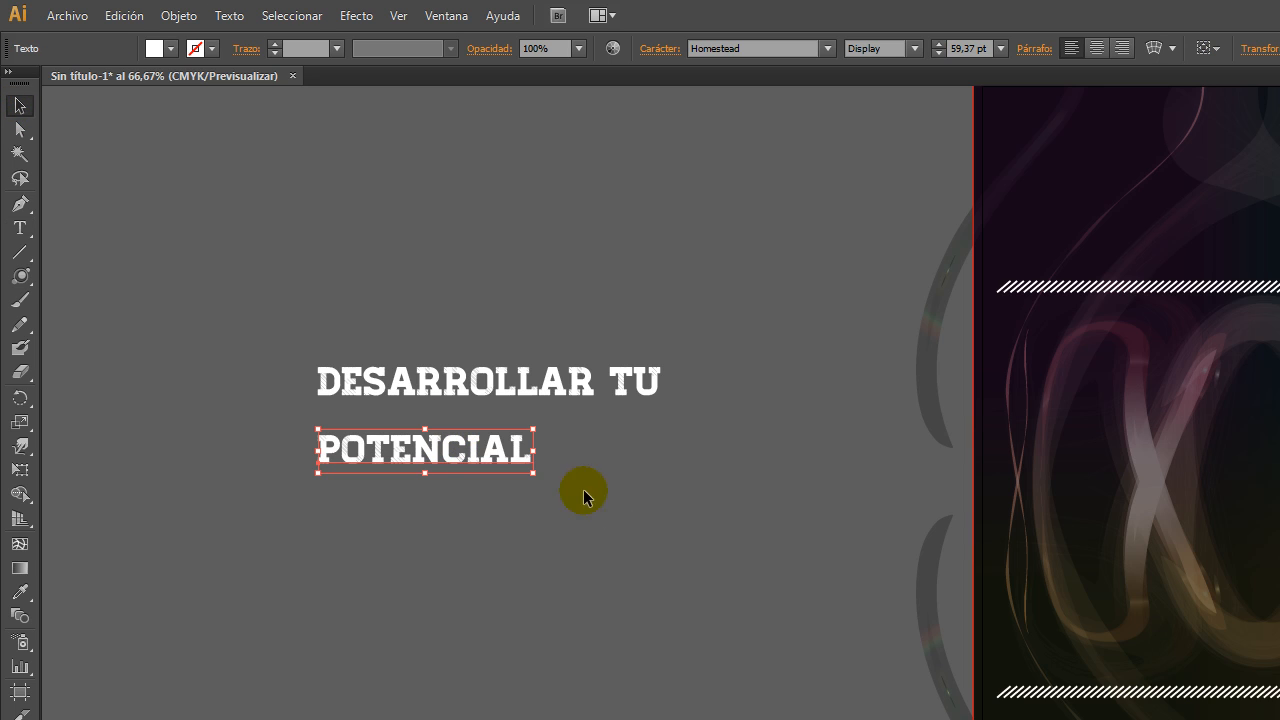
drag(533, 472, 757, 659)
Copy the "POTENCIAL" line below itself, reword the copy as "CREATIVO" and enlarge it proportionally to about 135 pt
drag(516, 490, 514, 612)
double_click(513, 598)
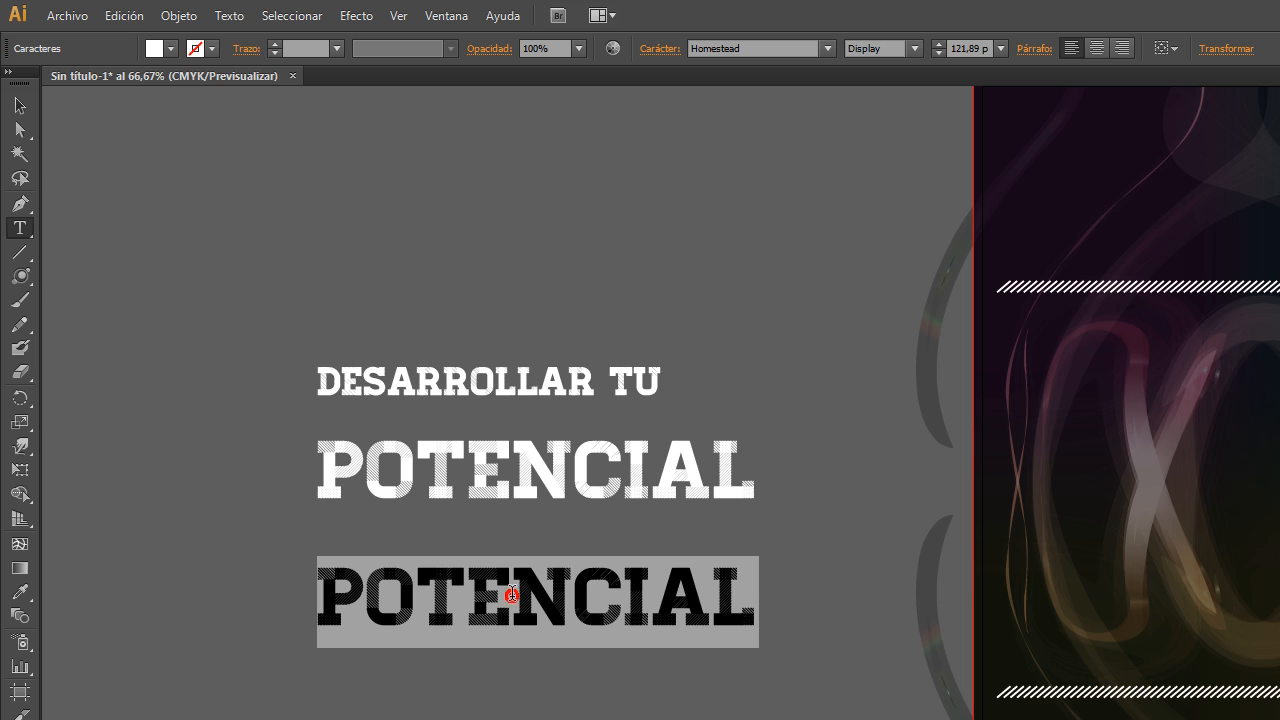
text(CREATIVO)
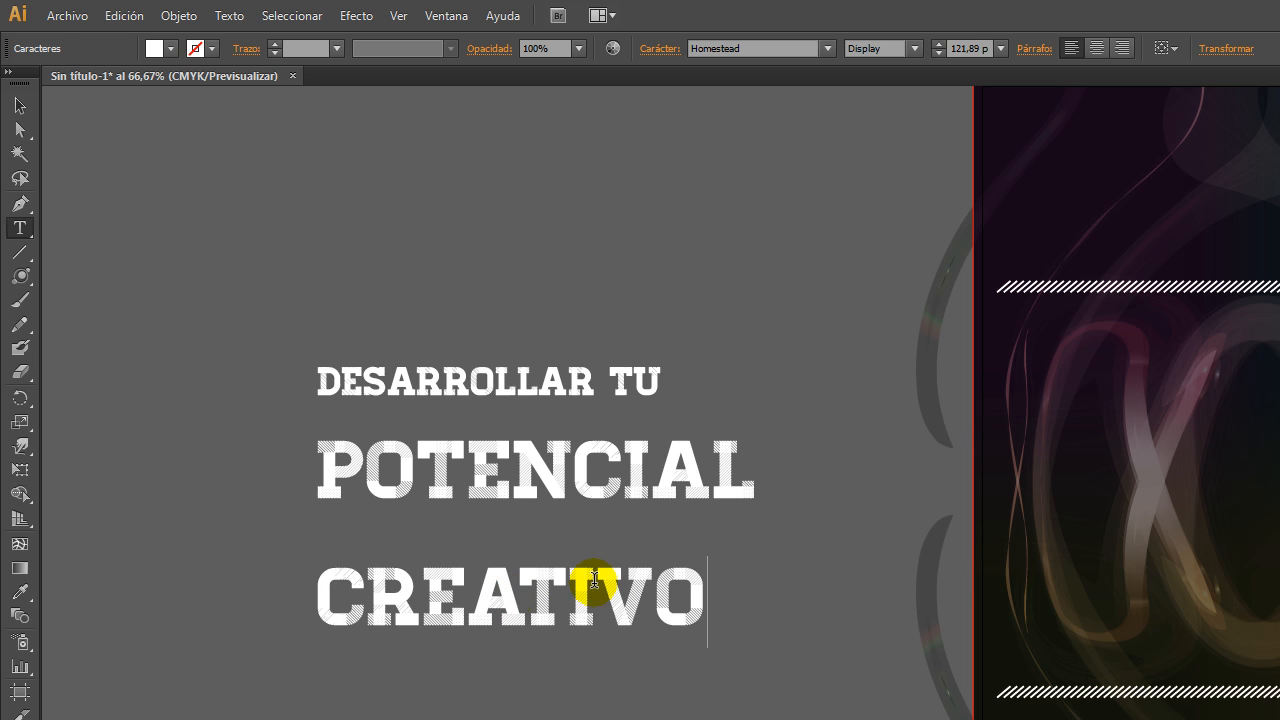
click(19, 105)
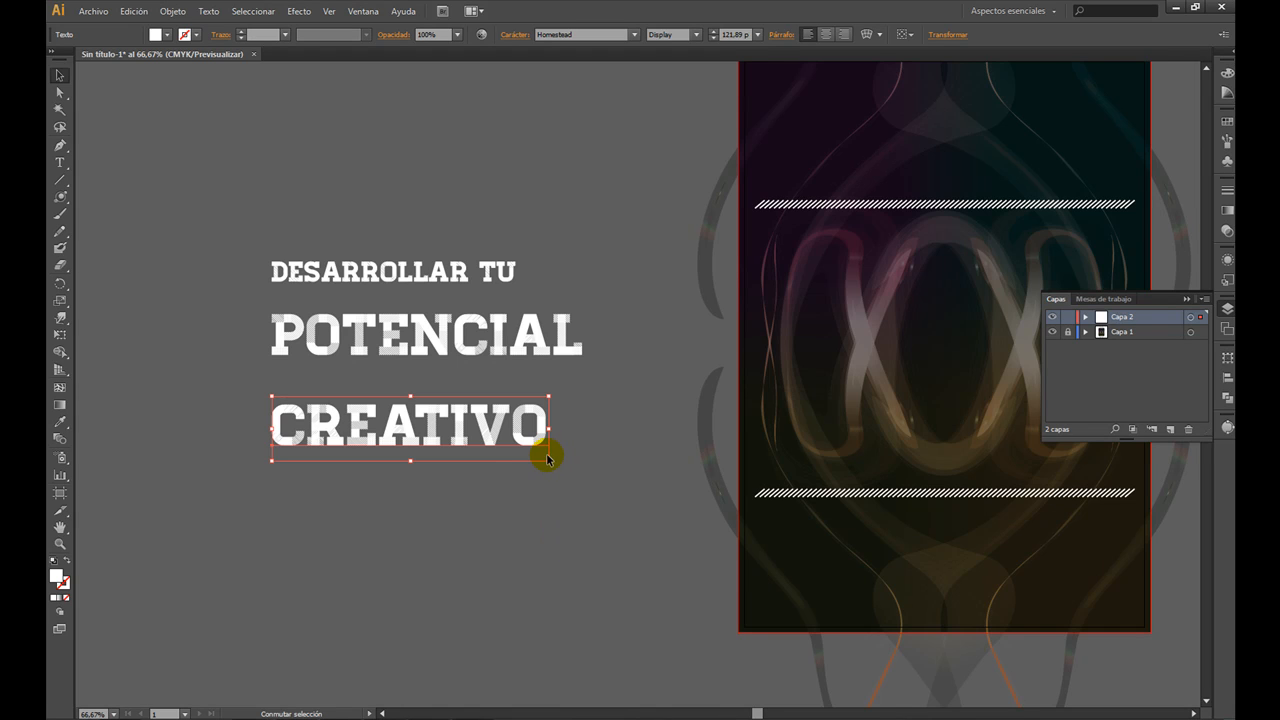
drag(547, 462, 580, 467)
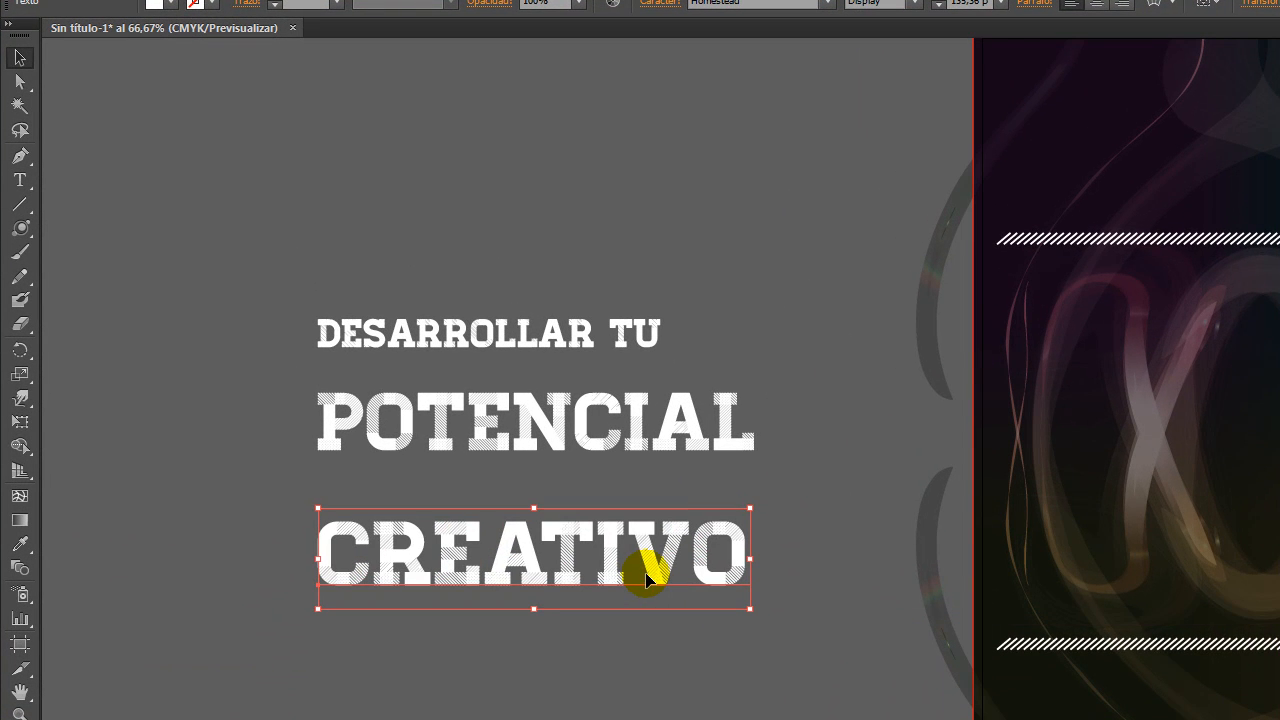
Copy the "CREATIVO" line directly beneath itself and replace the copy's text with "+++ AUMENTA +++"
drag(651, 561, 644, 658)
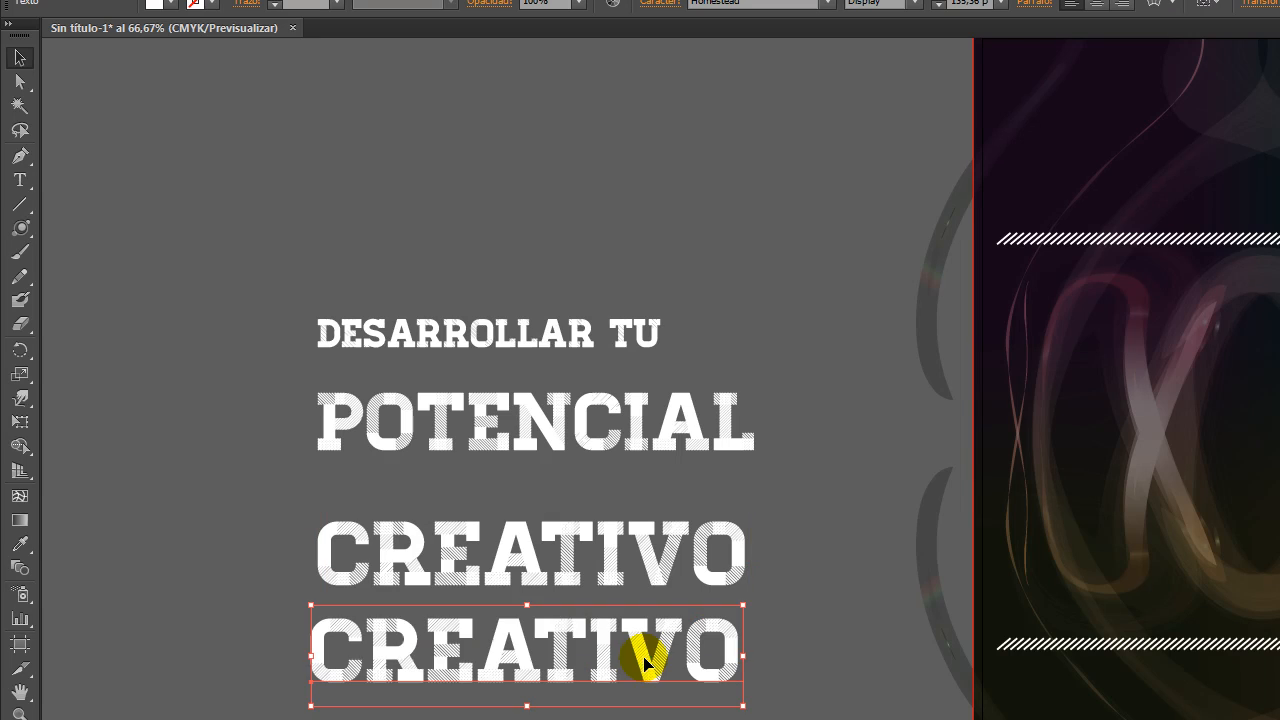
double_click(653, 660)
double_click(652, 656)
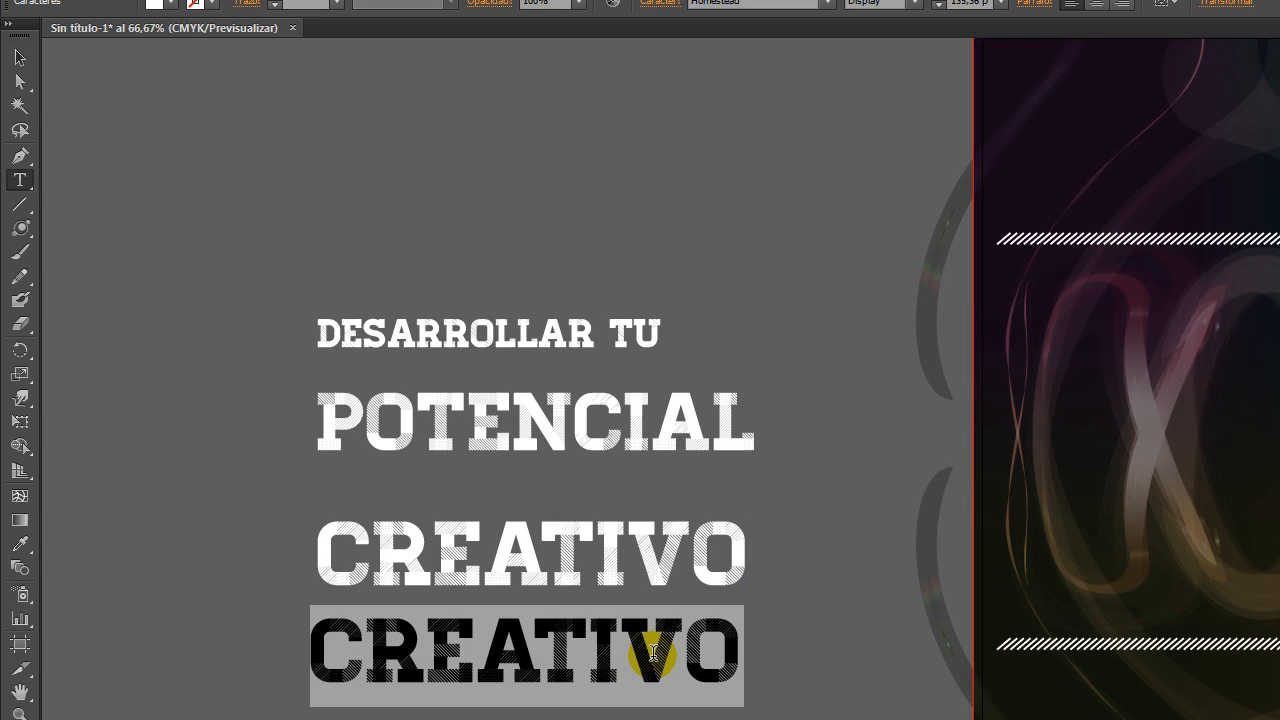
text(+++)
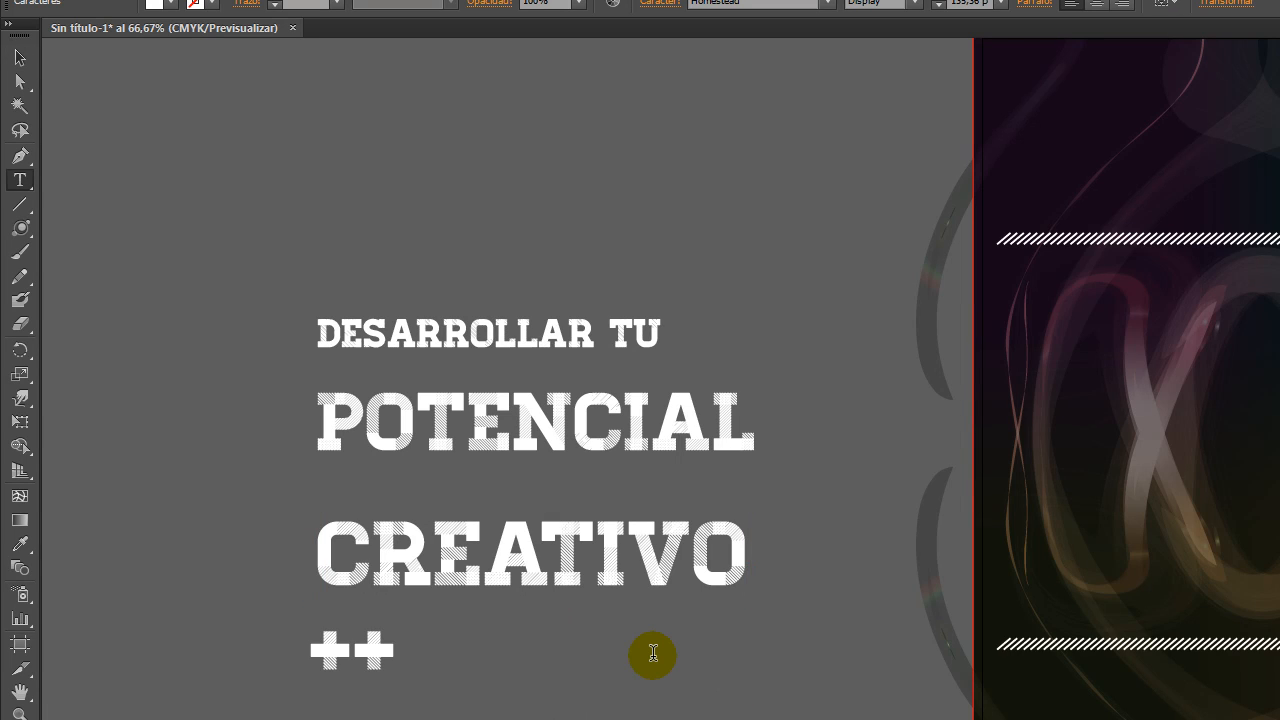
text( AUMENTA)
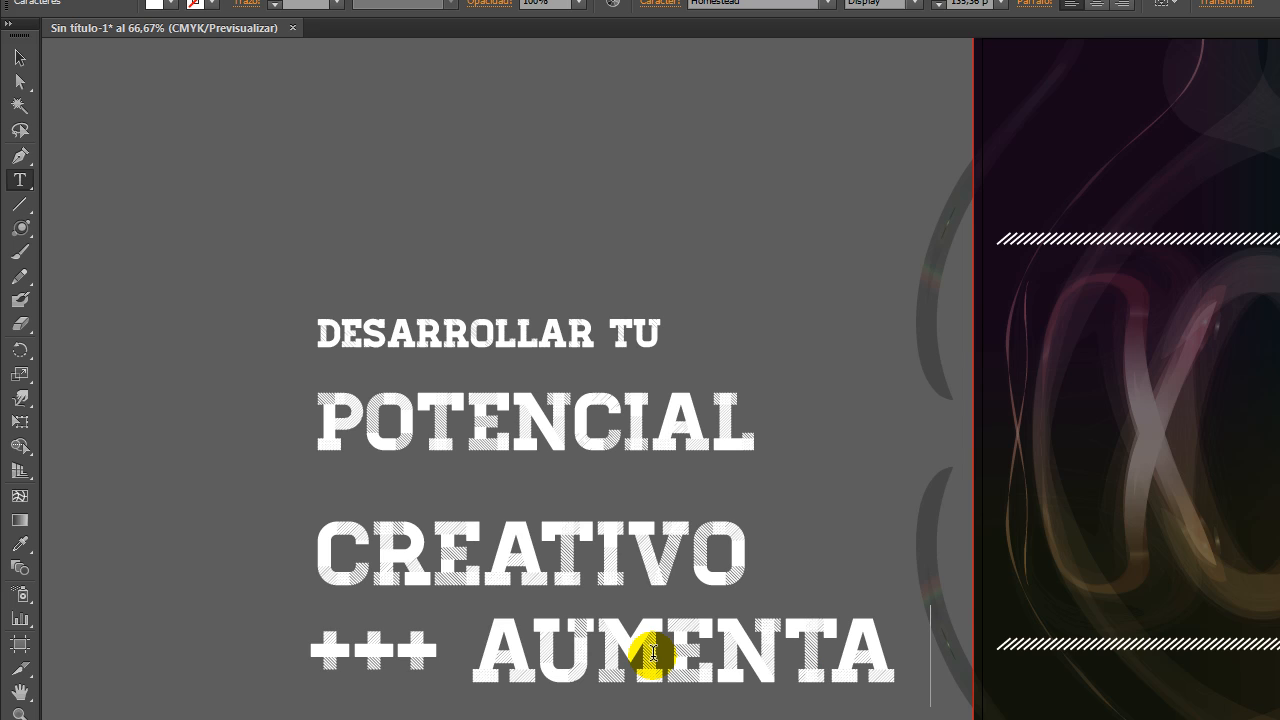
text( +++)
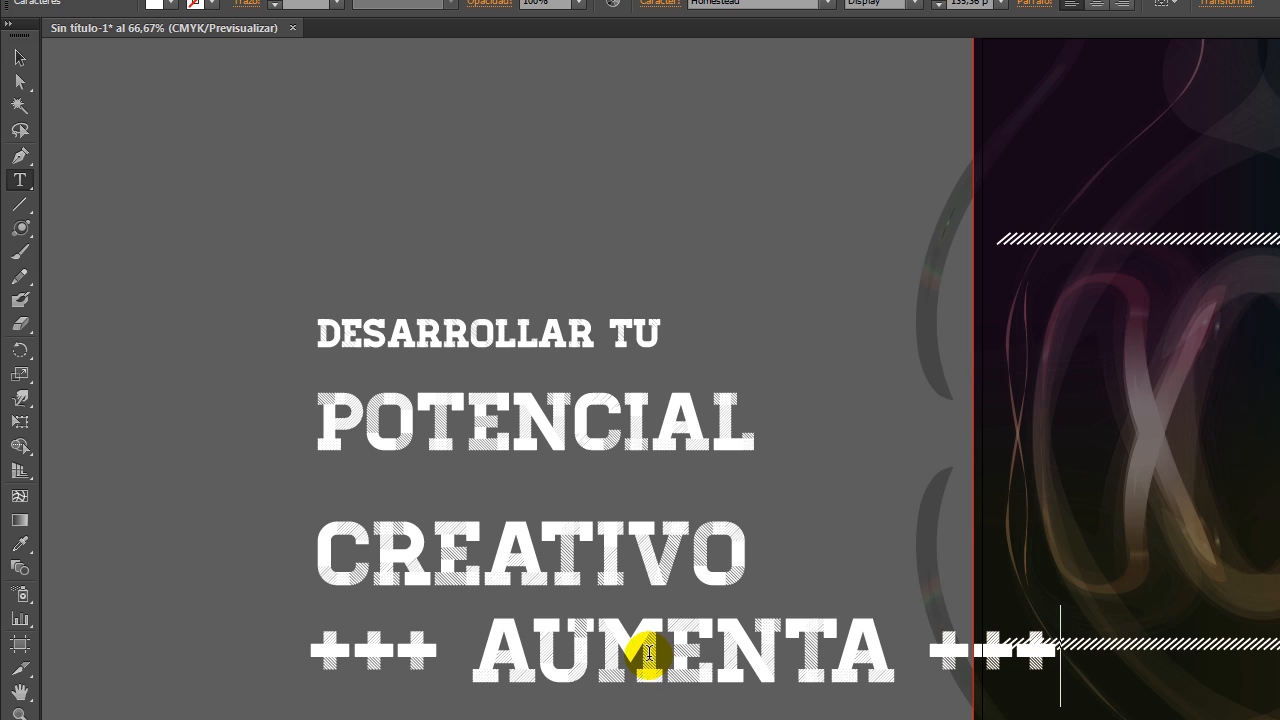
Scale the "+++ AUMENTA +++" line down proportionally to about 64 pt and place it roughly centred under "CREATIVO"
click(20, 58)
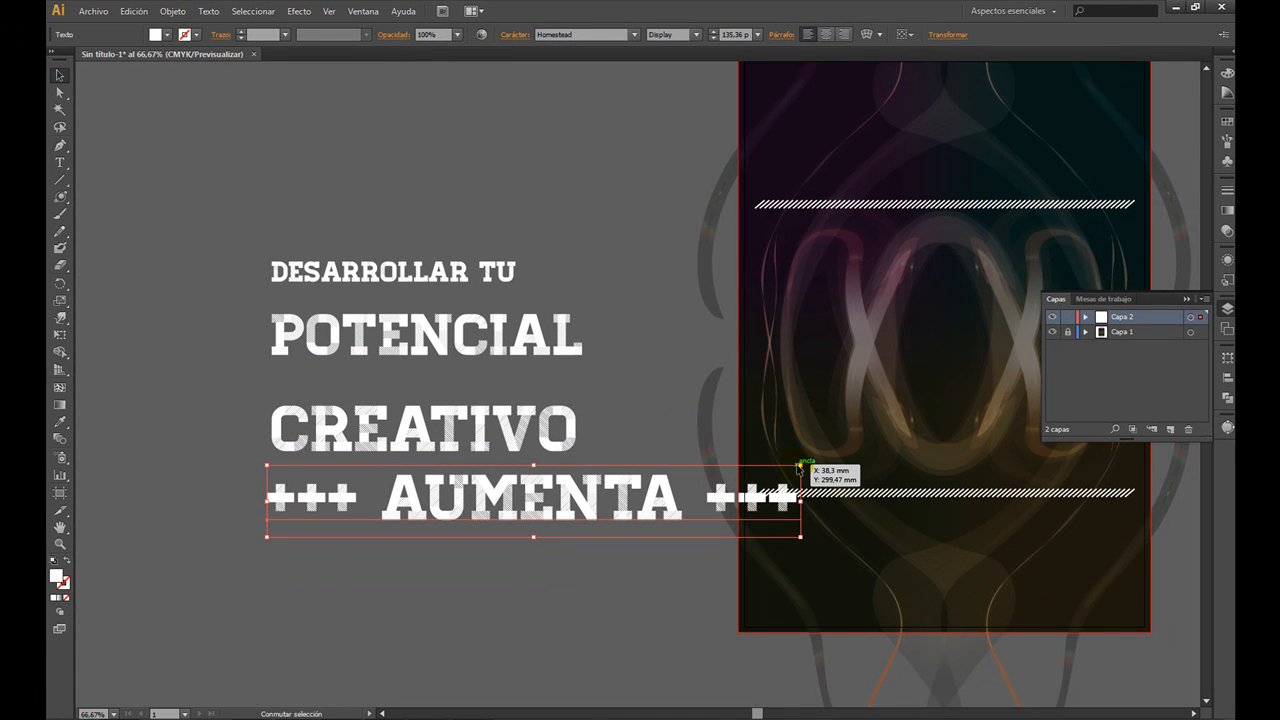
drag(798, 466, 534, 461)
drag(686, 556, 668, 558)
Copy the "+++ AUMENTA +++" line below itself and set the copy's font to Delinquente Demo
drag(564, 635, 589, 696)
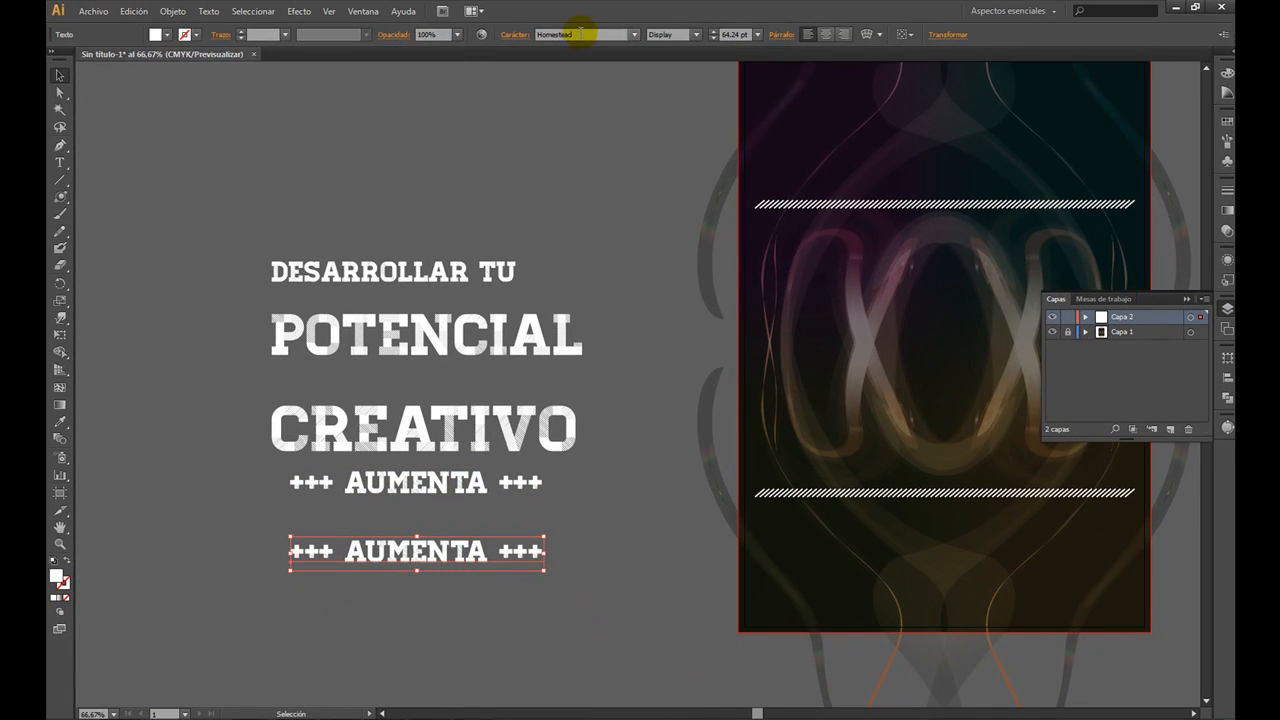
click(580, 34)
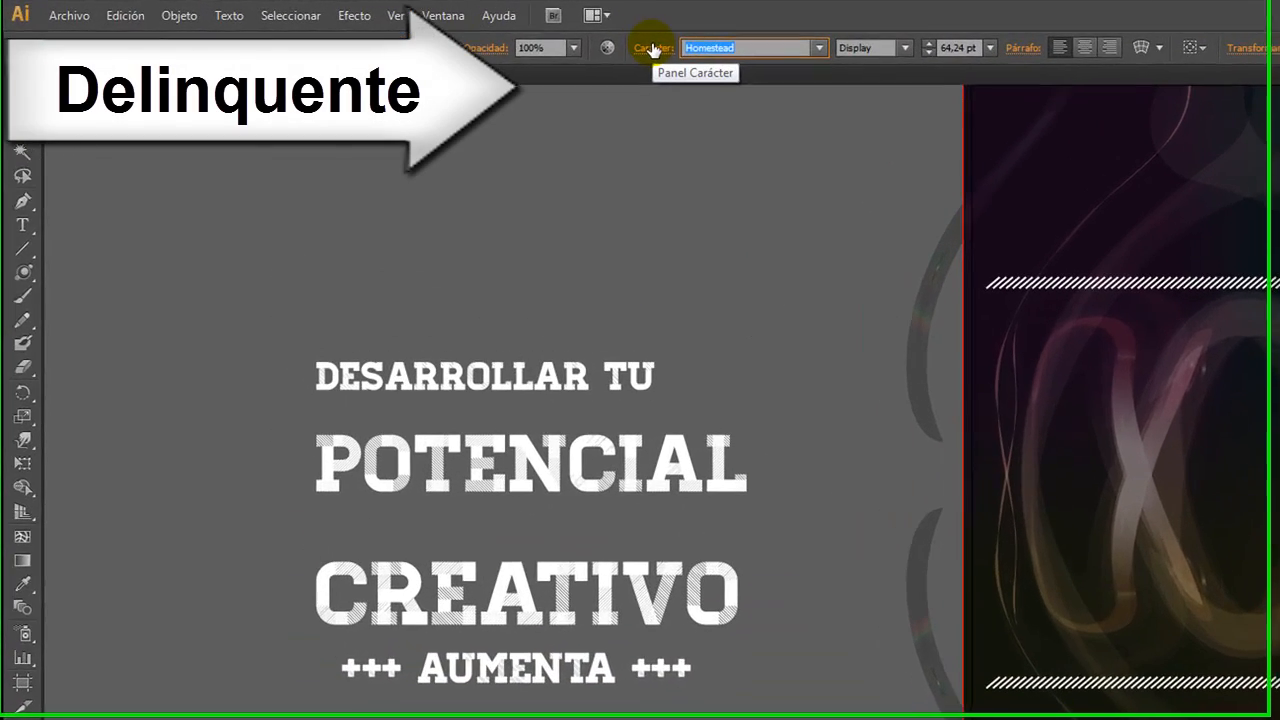
text(D)
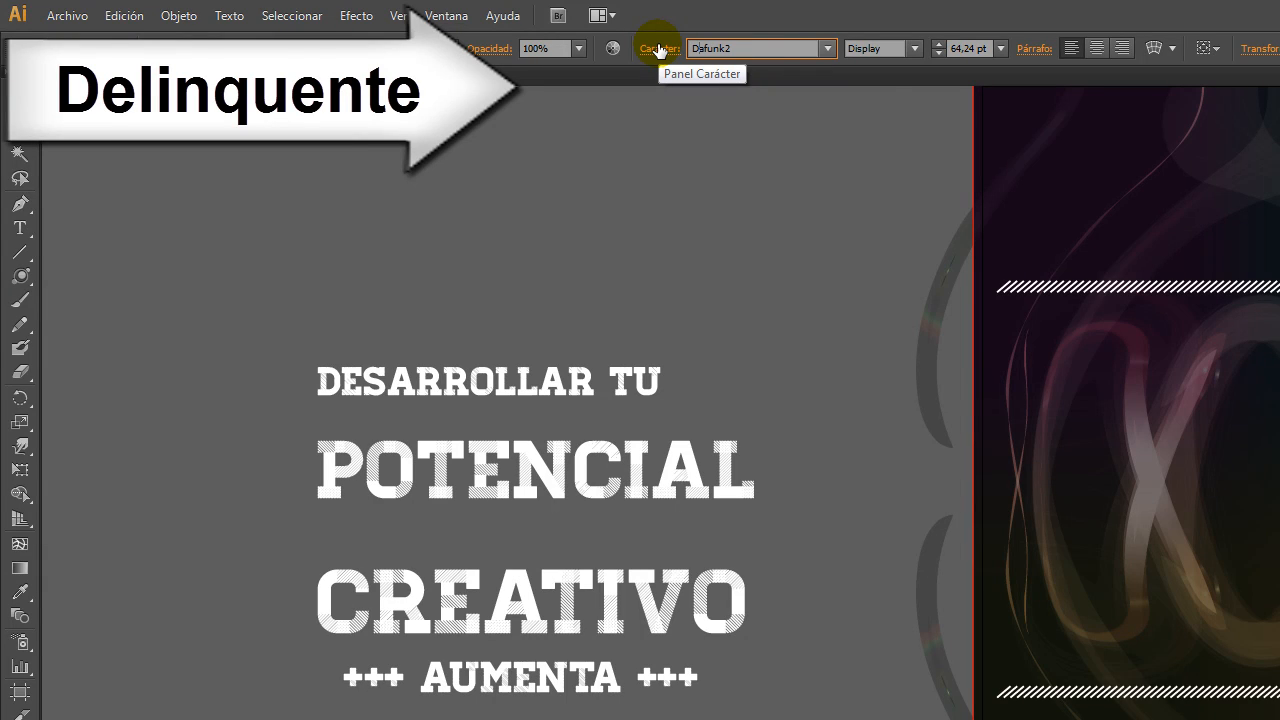
text(elinquente alt I Demo)
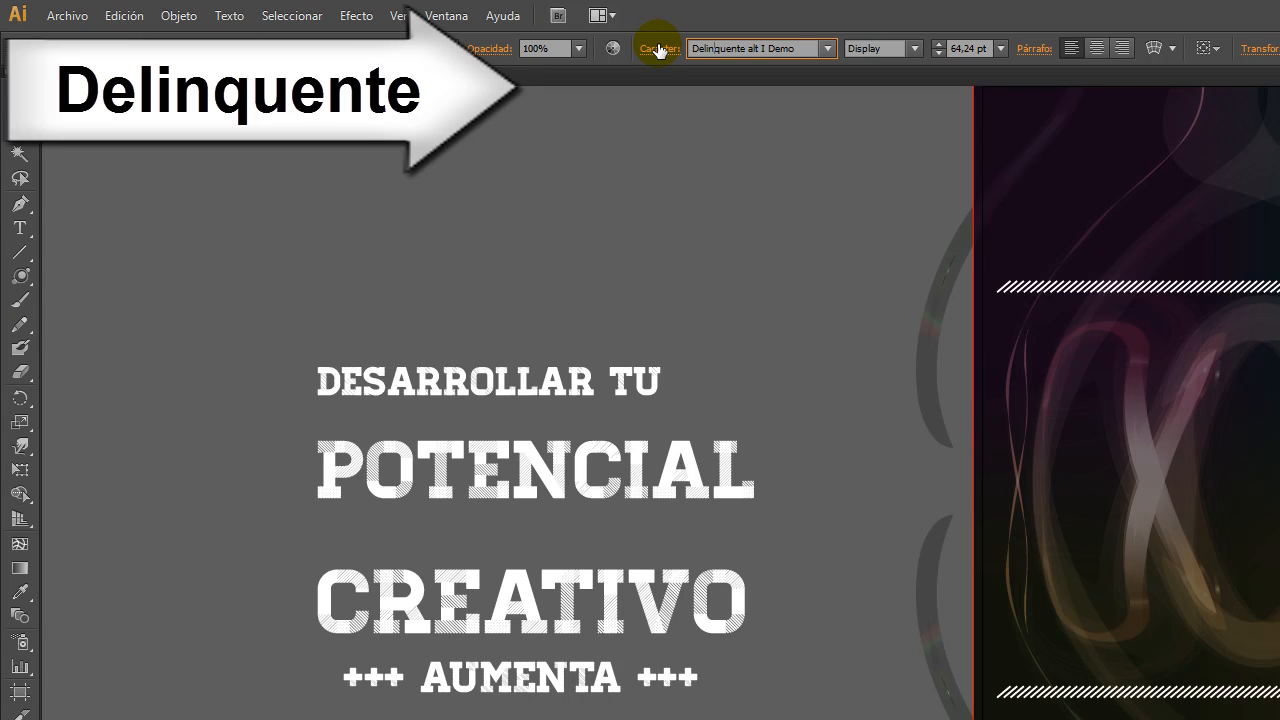
click(828, 48)
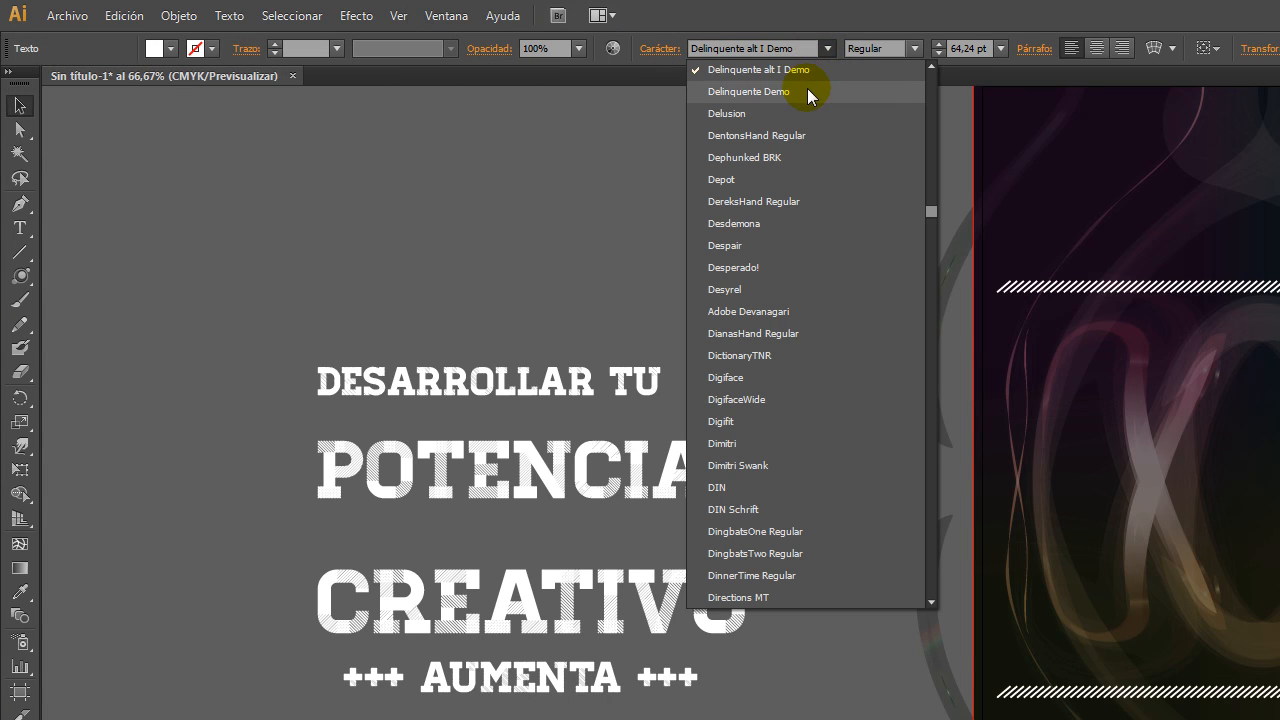
click(808, 91)
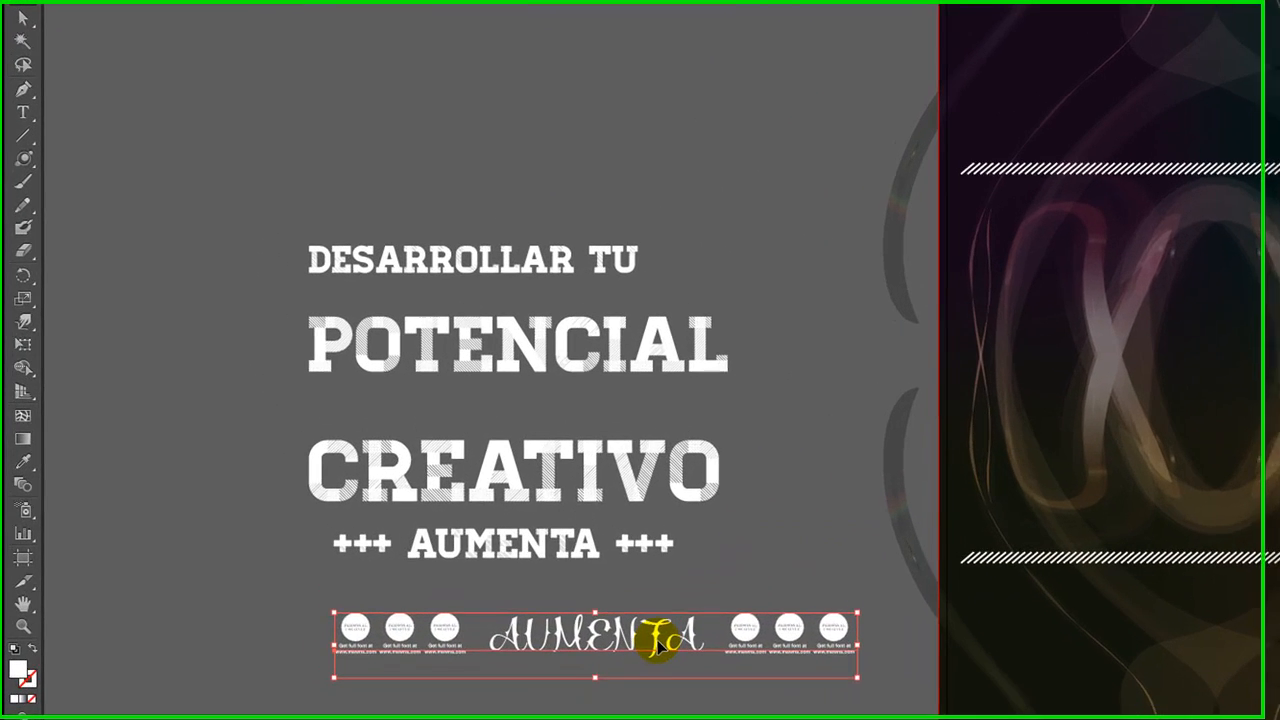
Replace the word "AUMENTA" in the Delinquente Demo line with "tu Positividad"
triple_click(531, 557)
click(660, 648)
drag(709, 640, 521, 640)
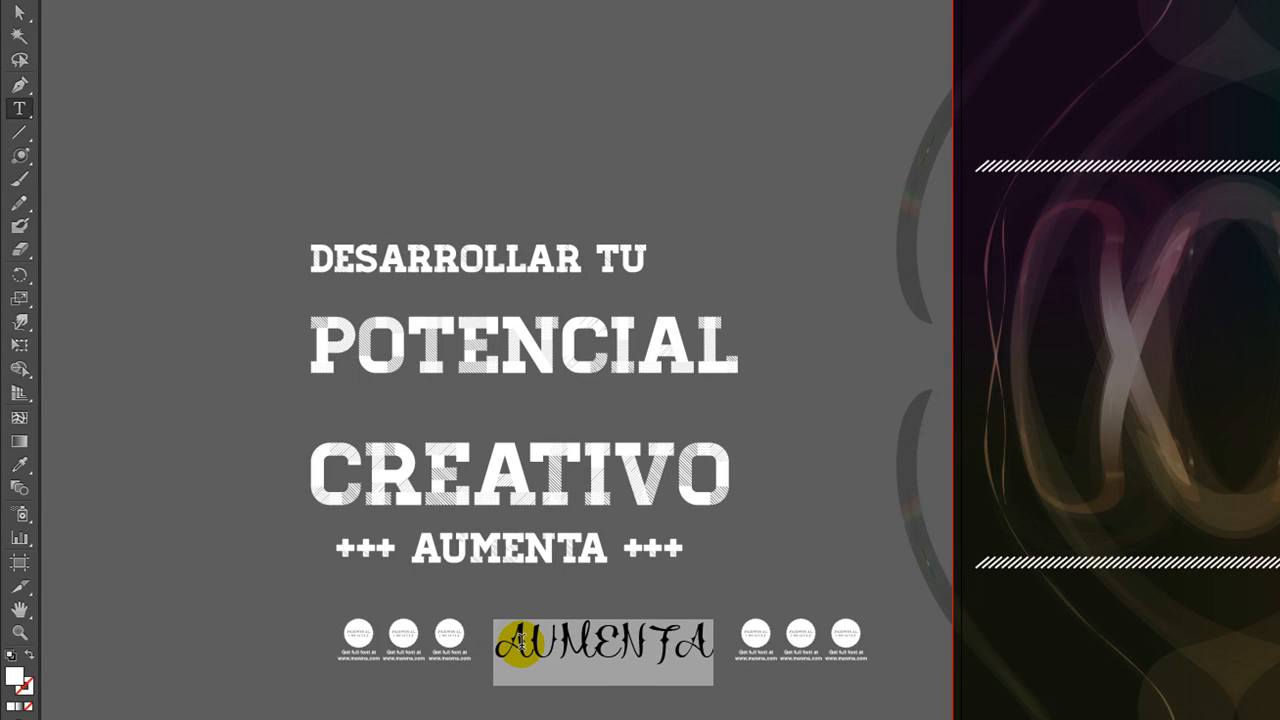
text(t)
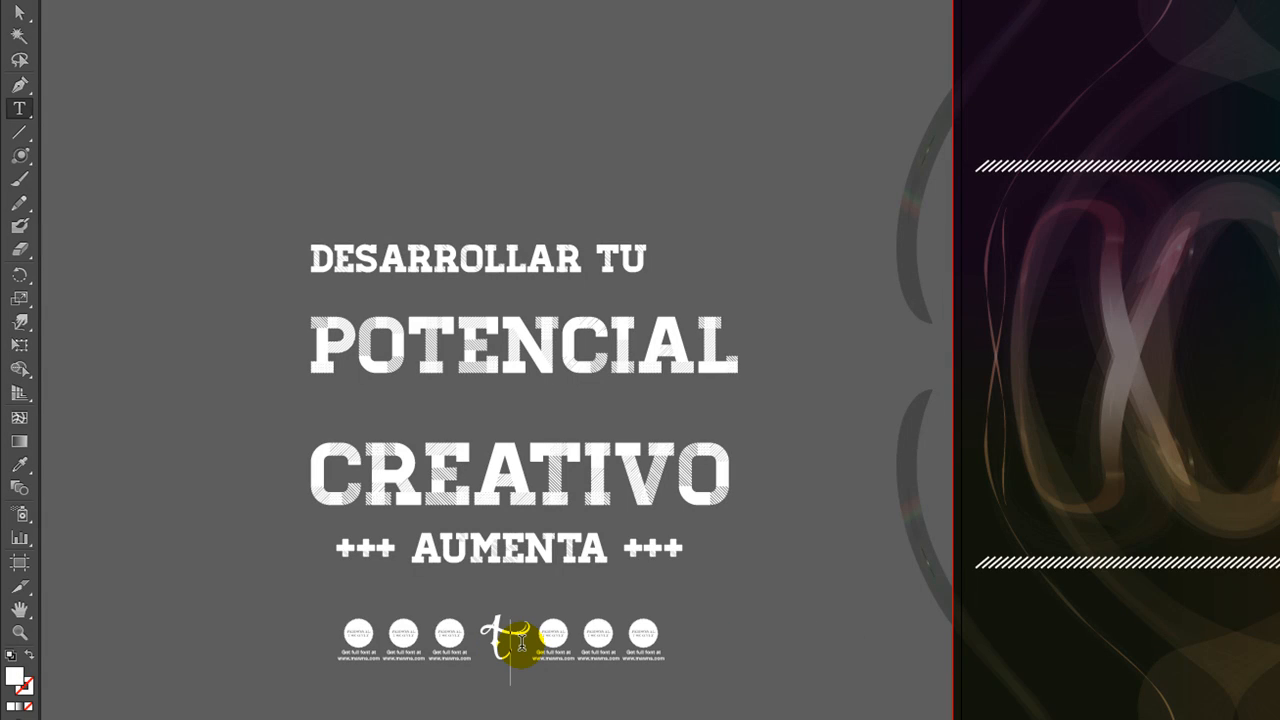
text(u)
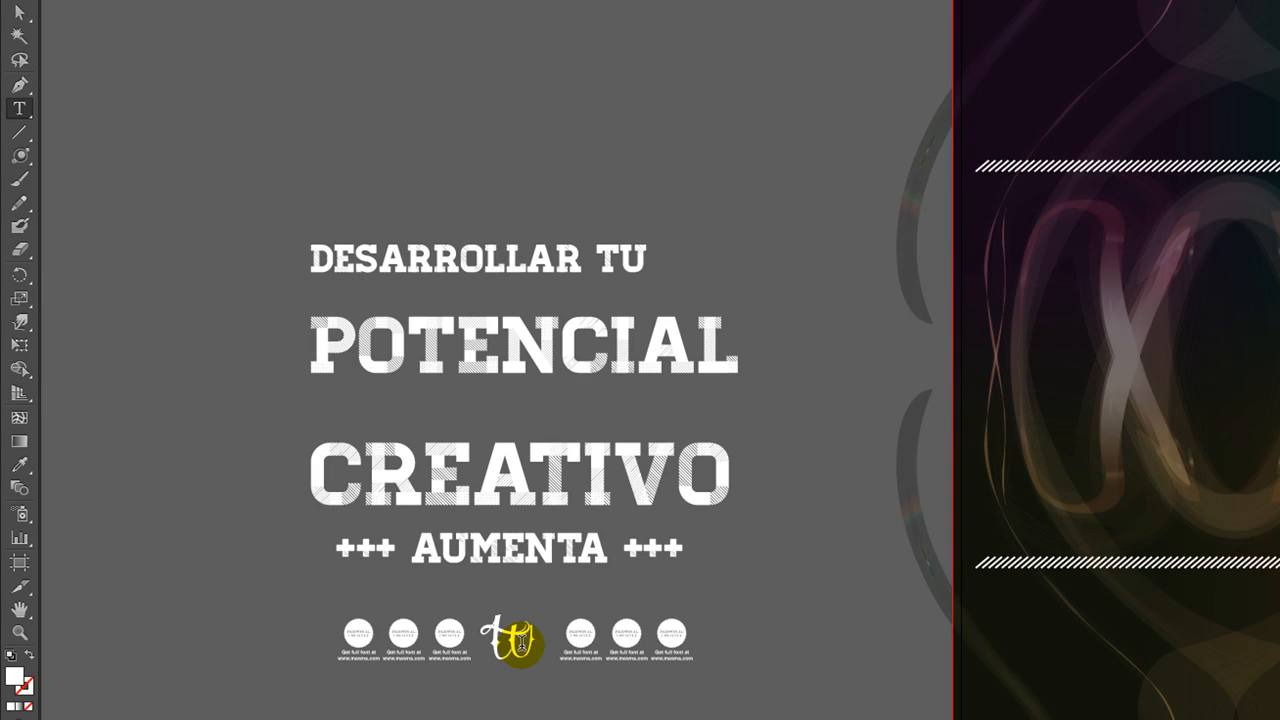
key(BackSpace)
text(u )
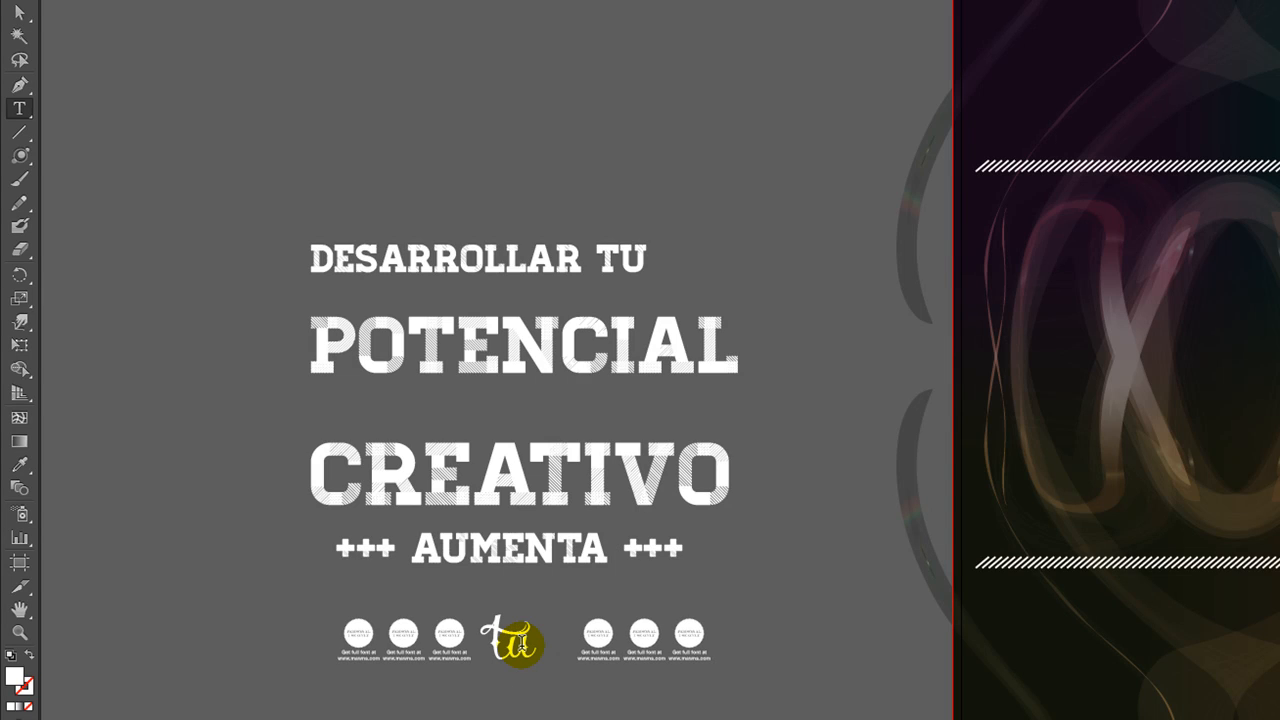
text(Positividad)
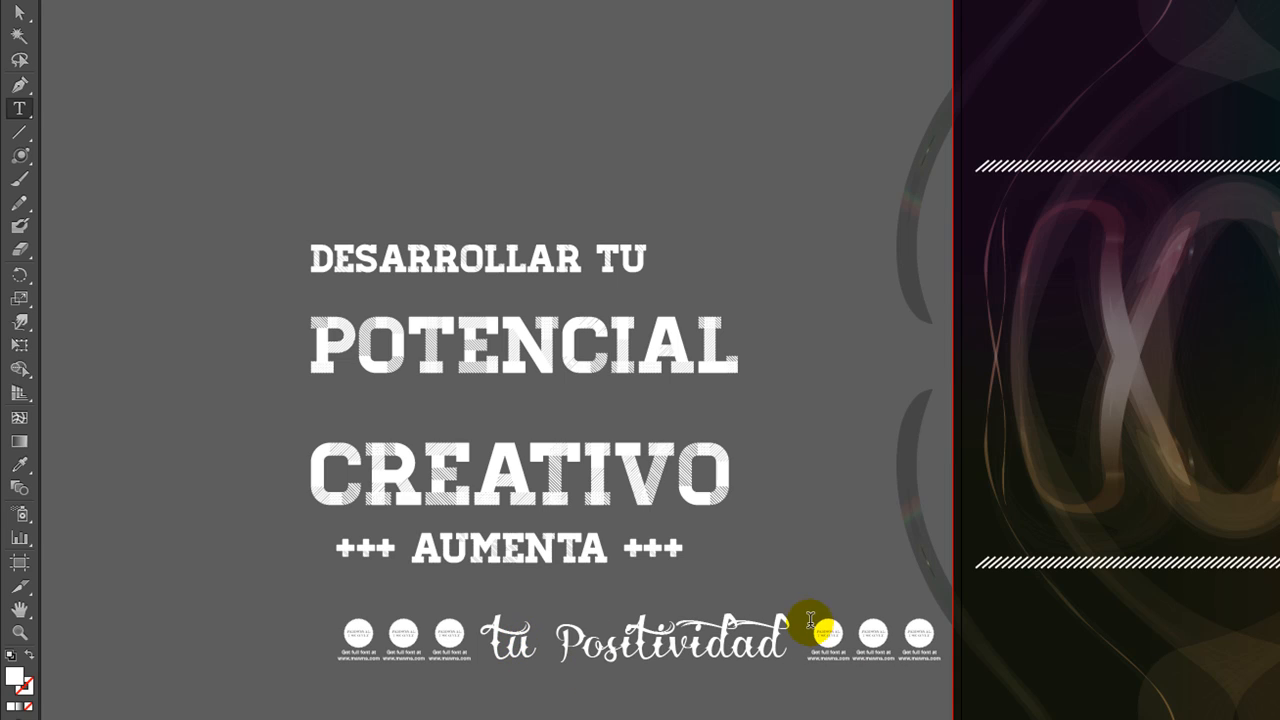
Delete the circular badge characters on both sides of "tu Positividad" and finish editing the text
drag(810, 625, 1012, 663)
key(BackSpace)
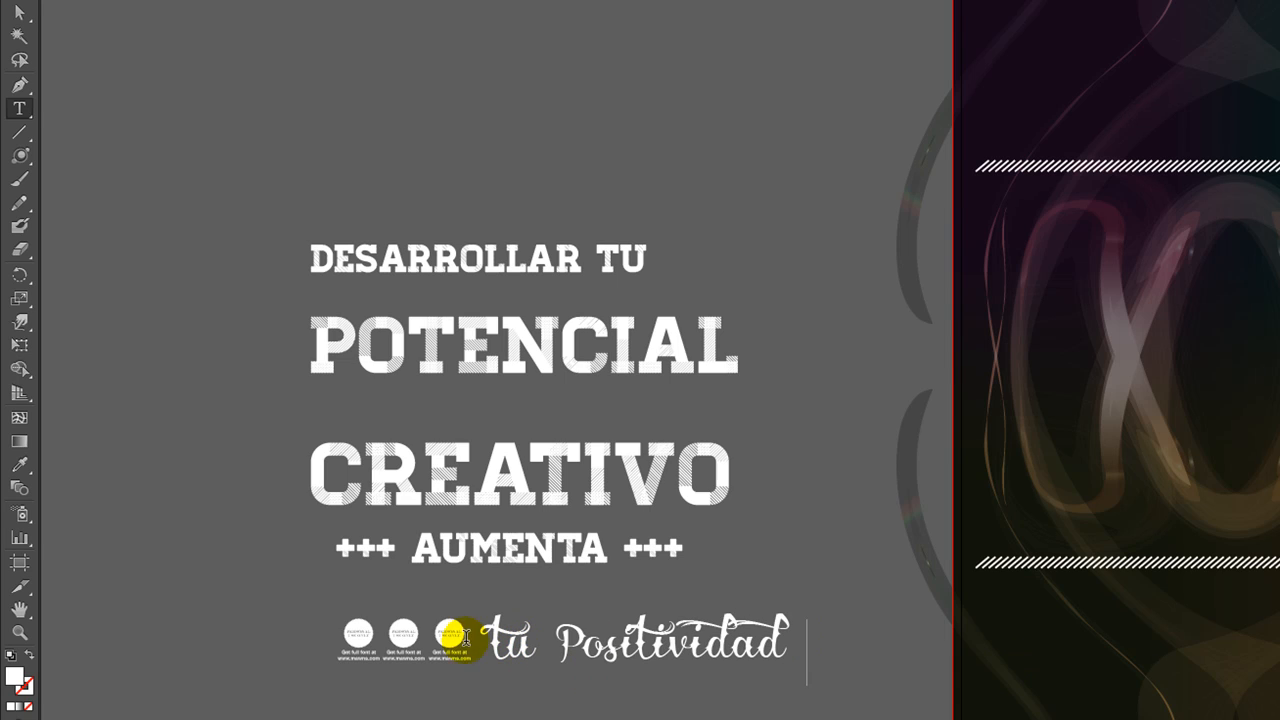
drag(490, 640, 143, 606)
key(BackSpace)
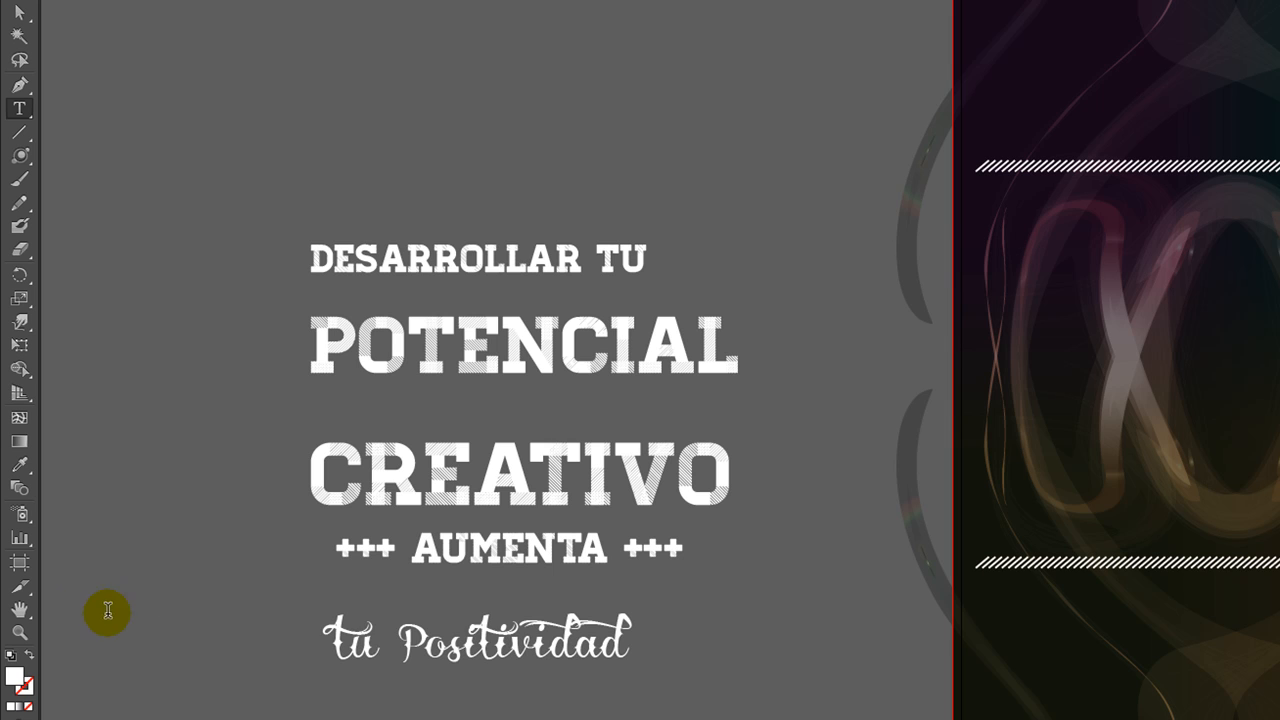
click(628, 642)
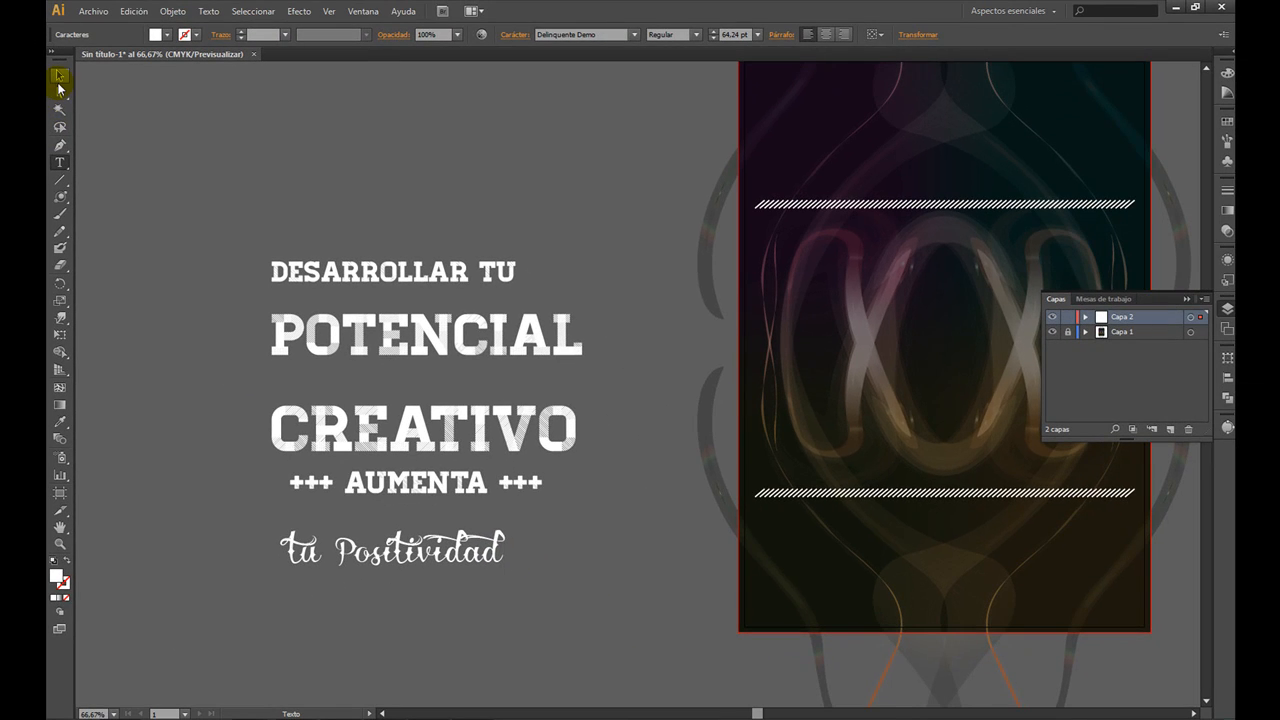
click(59, 78)
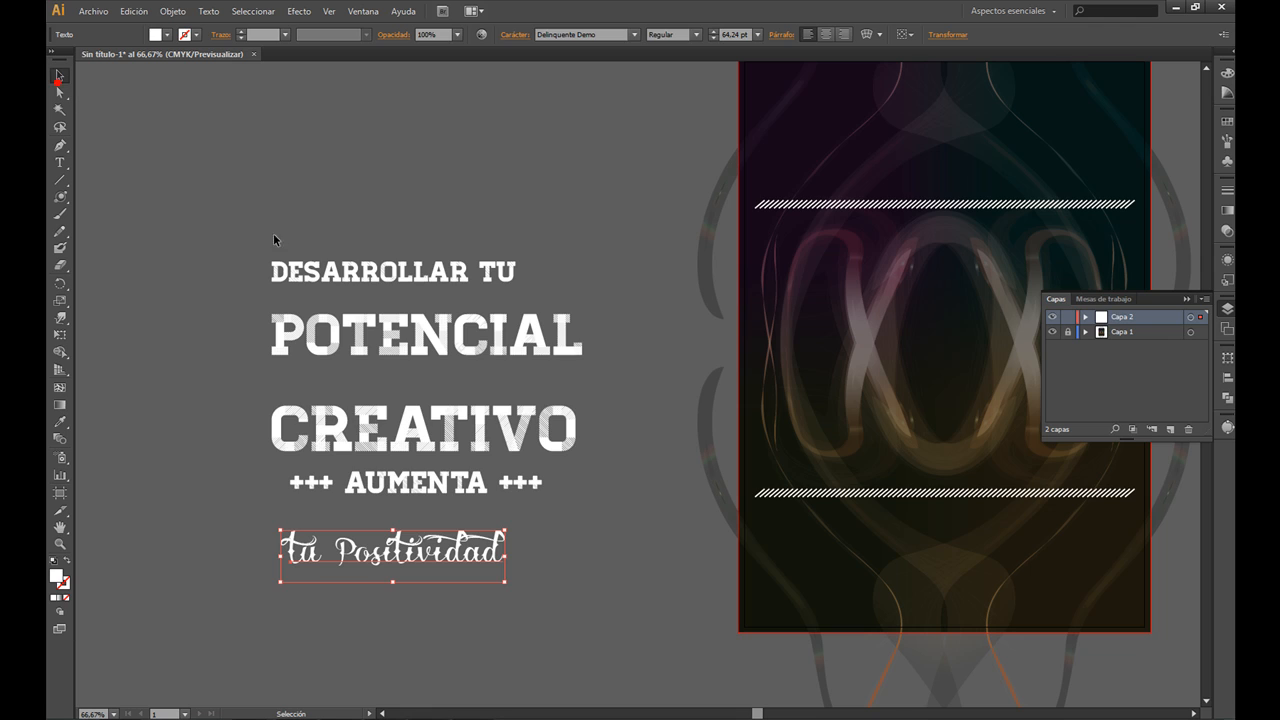
Align all five text lines to their common horizontal centre
drag(191, 225, 624, 590)
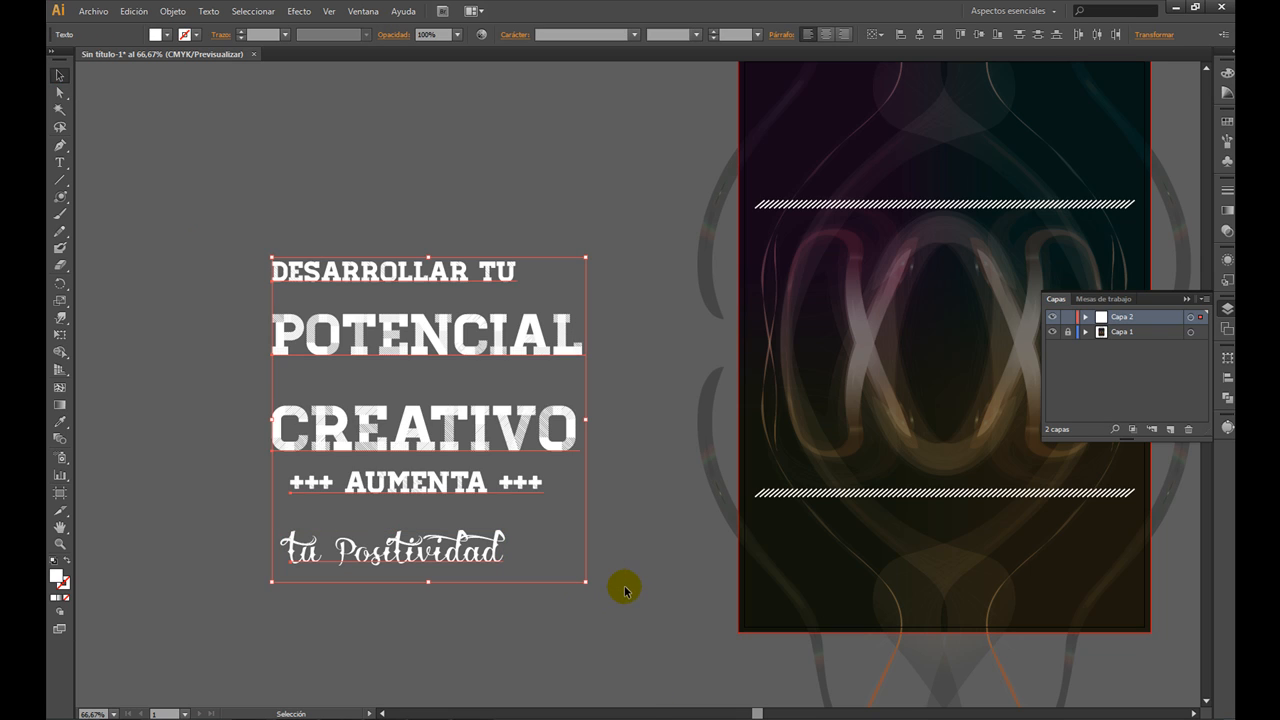
click(919, 39)
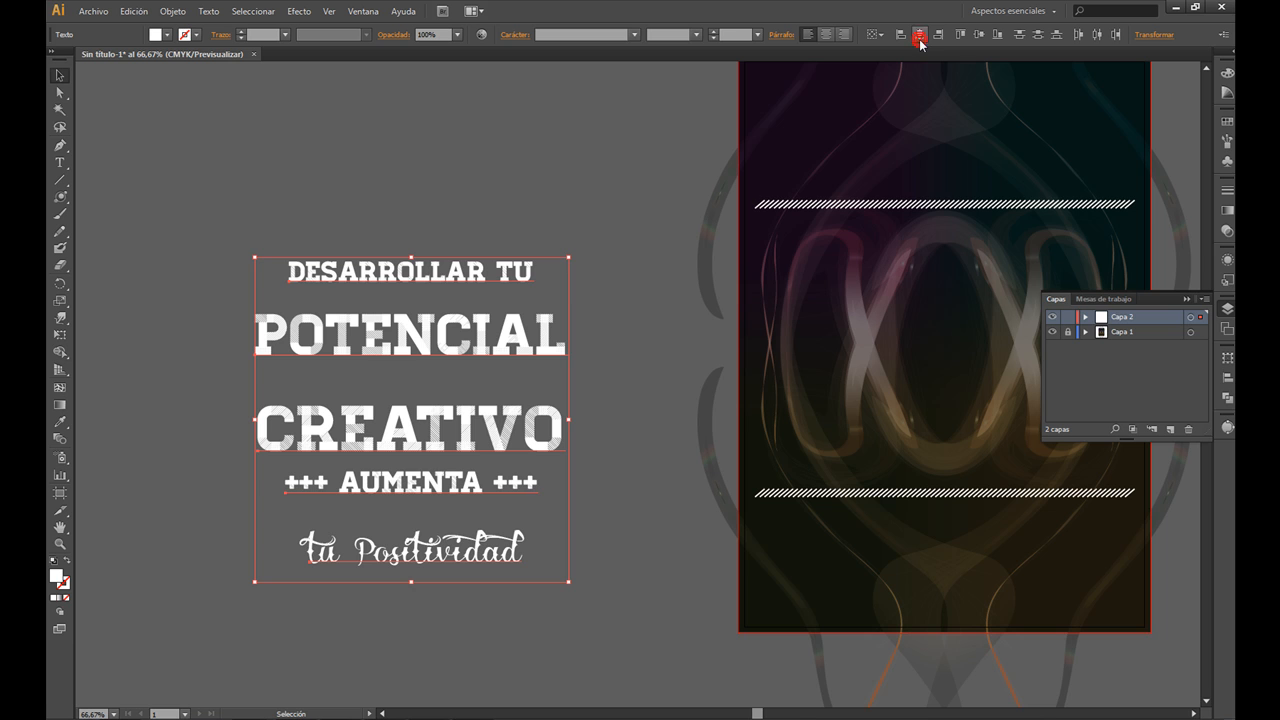
click(607, 298)
Move "POTENCIAL" straight up close beneath "DESARROLLAR TU", and bring "CREATIVO" up close beneath "POTENCIAL"
drag(481, 340, 481, 319)
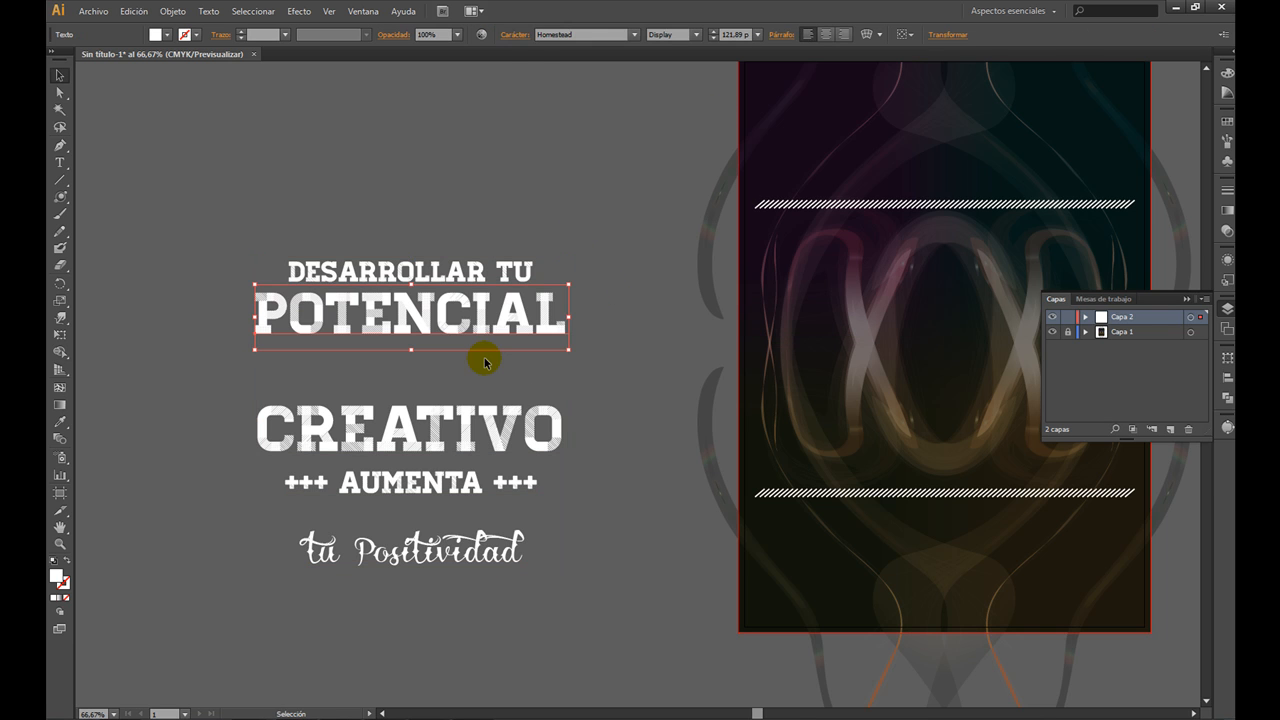
click(485, 366)
drag(477, 437, 502, 426)
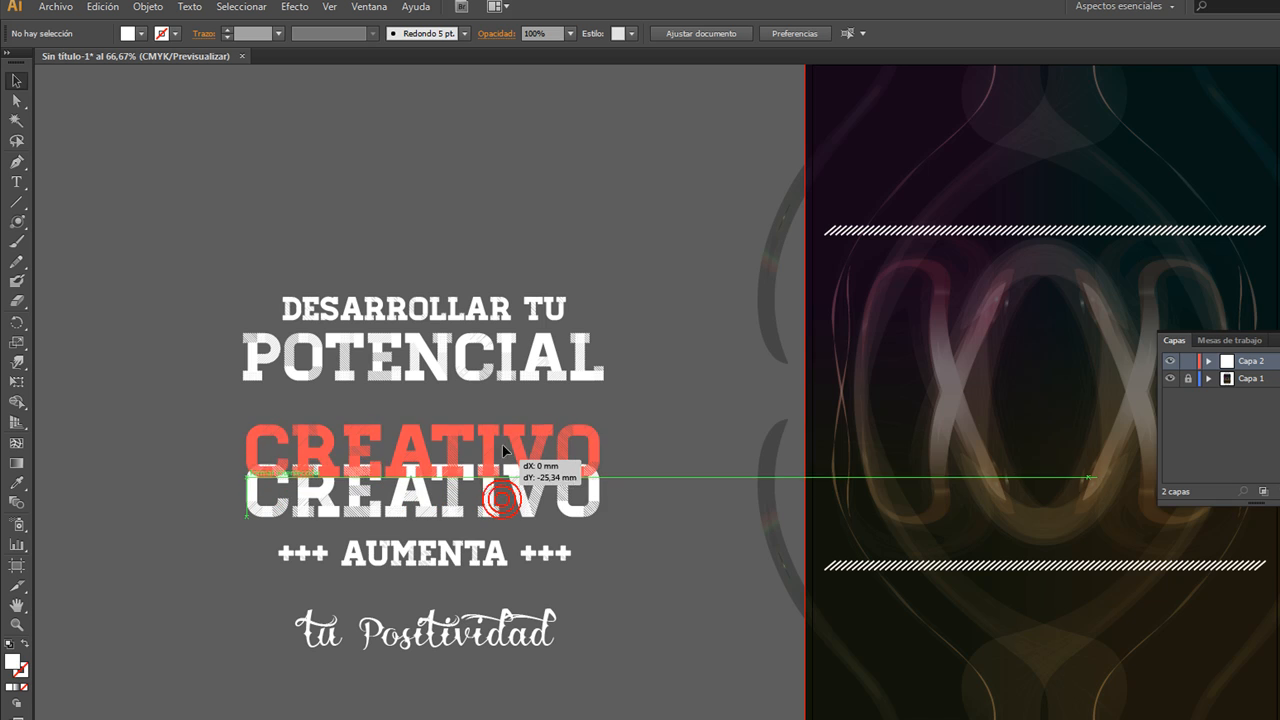
Enlarge "CREATIVO" from its centre to about 159 pt, lower it clear of "POTENCIAL", and move "+++ AUMENTA +++" up close beneath it
drag(606, 463, 636, 470)
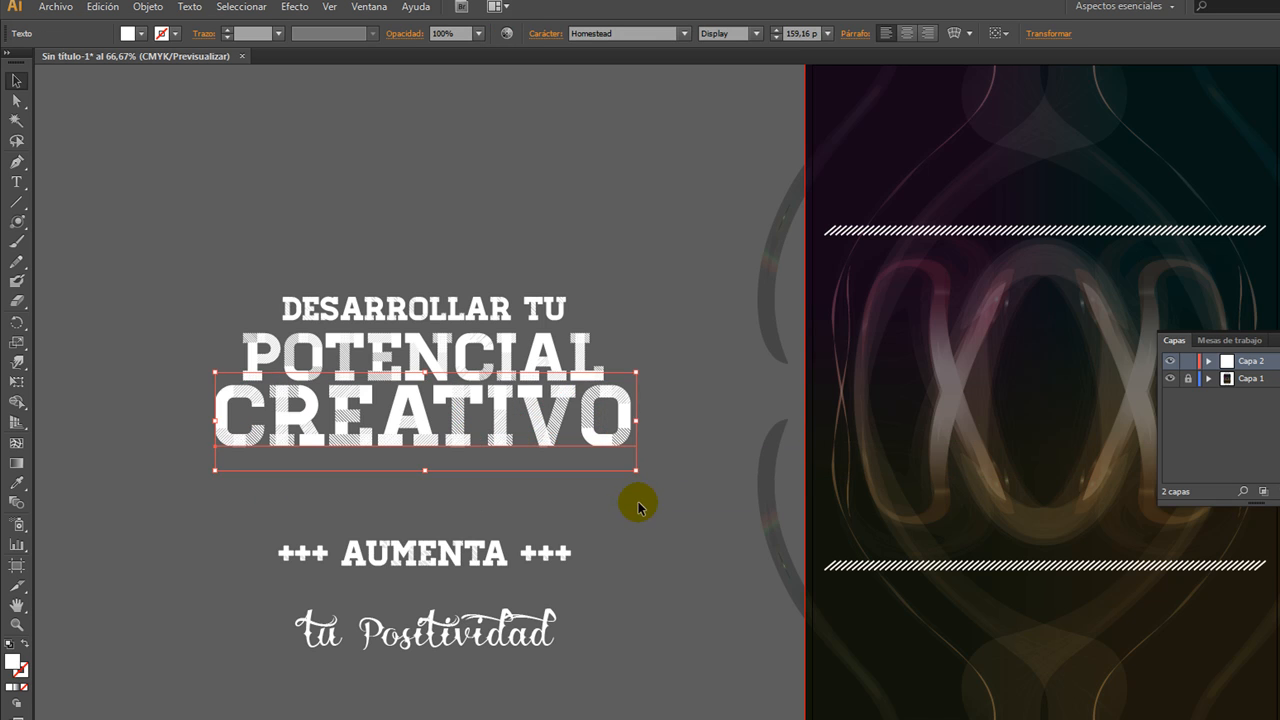
click(638, 508)
drag(536, 427, 540, 437)
click(597, 523)
drag(480, 565, 478, 499)
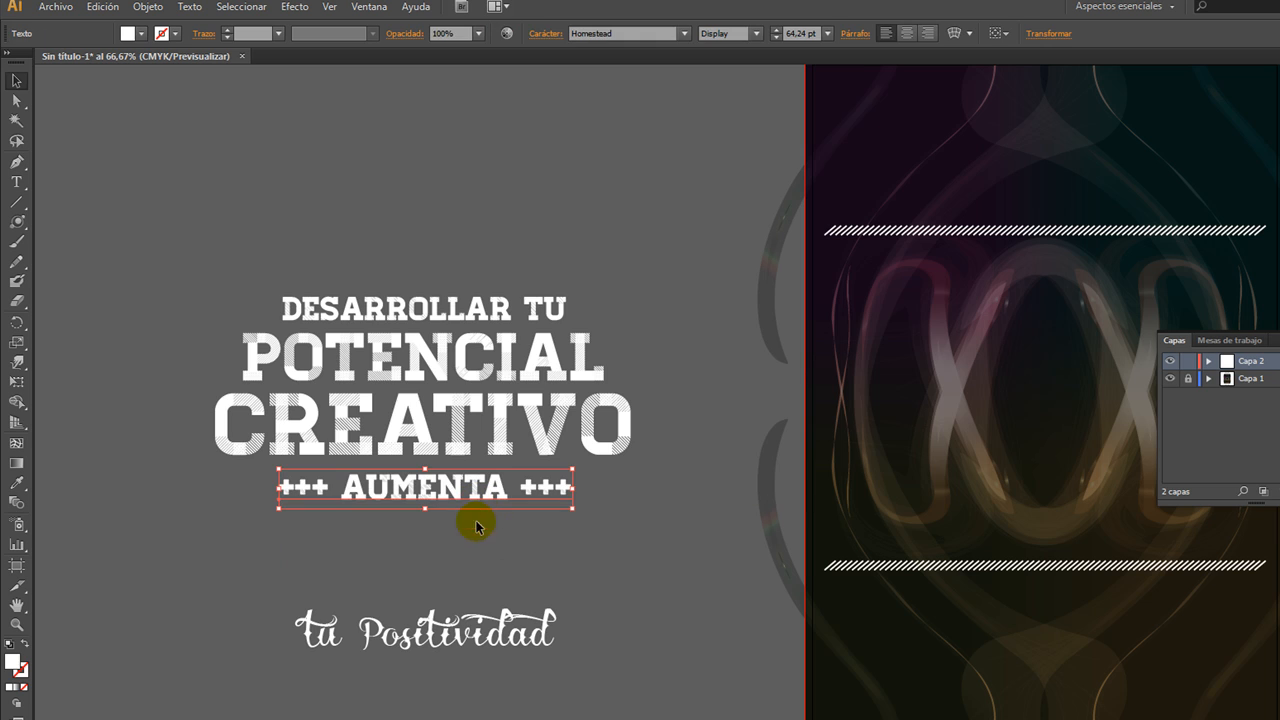
Move "tu Positividad" up close beneath "+++ AUMENTA +++" and enlarge it from its centre to about 83 pt
drag(465, 625, 466, 556)
drag(553, 585, 595, 592)
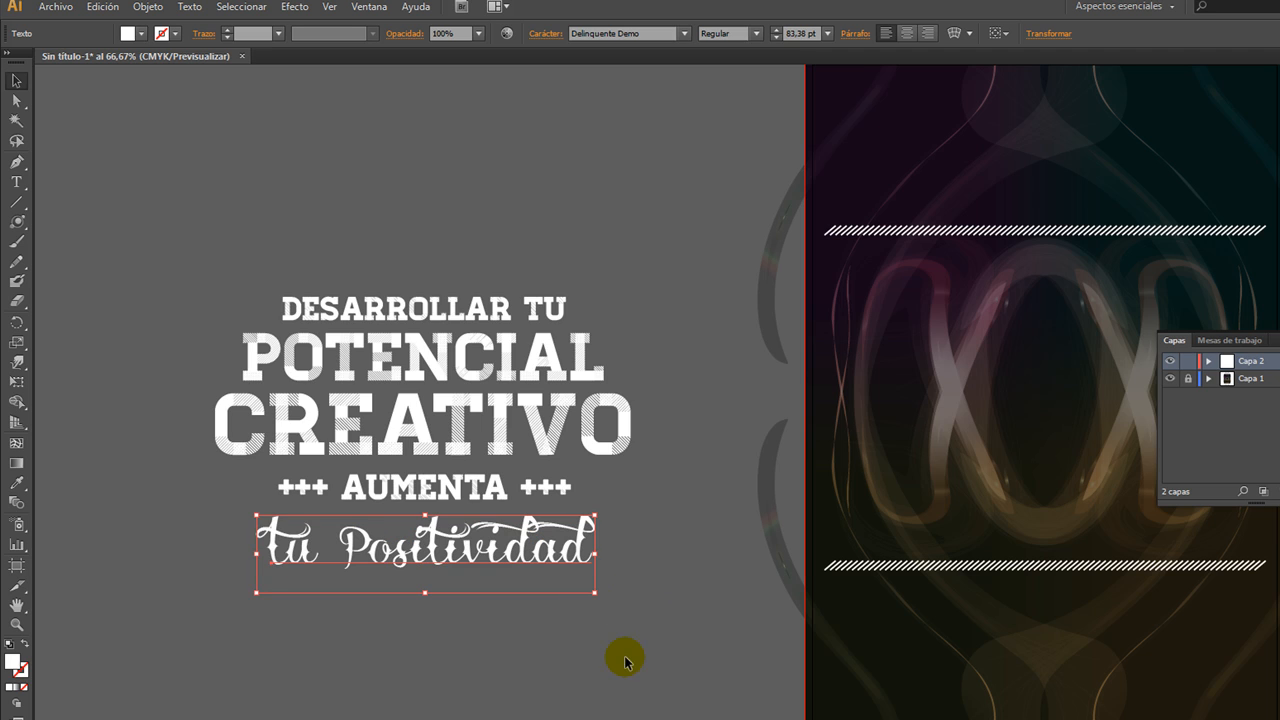
click(641, 670)
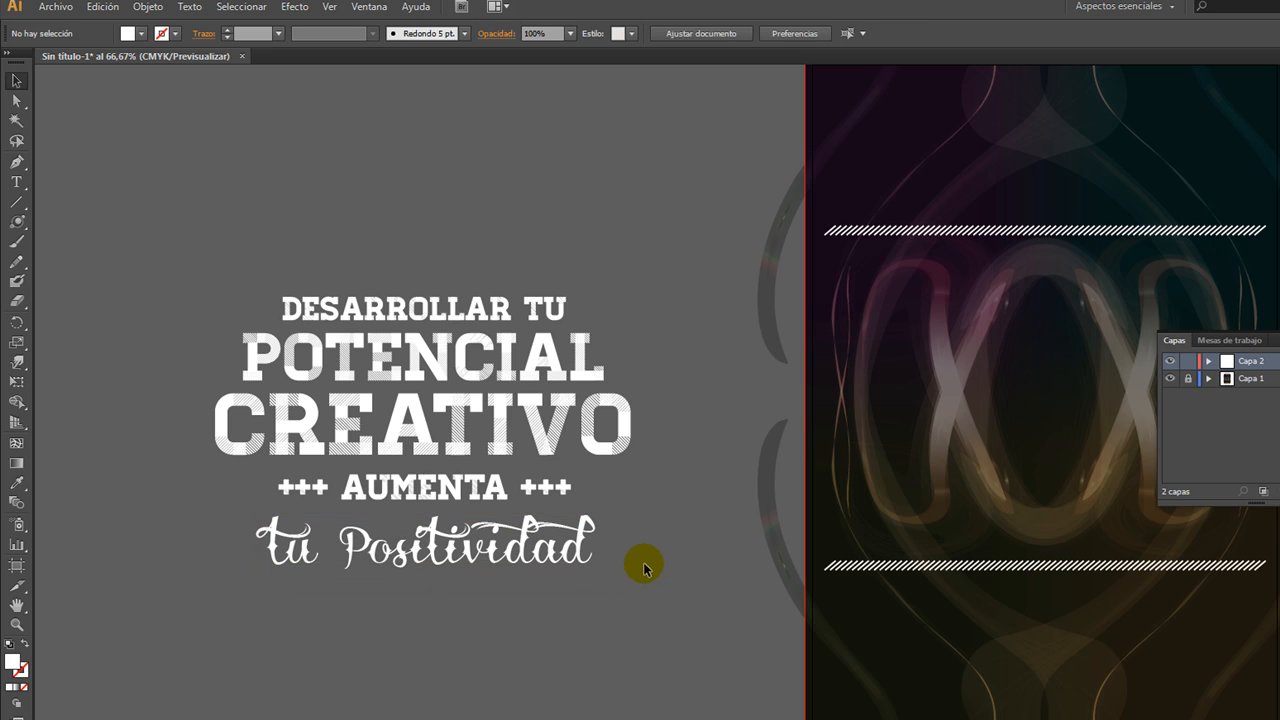
Group the five text lines and move them onto the poster, centred between the two striped bars
drag(639, 605, 191, 214)
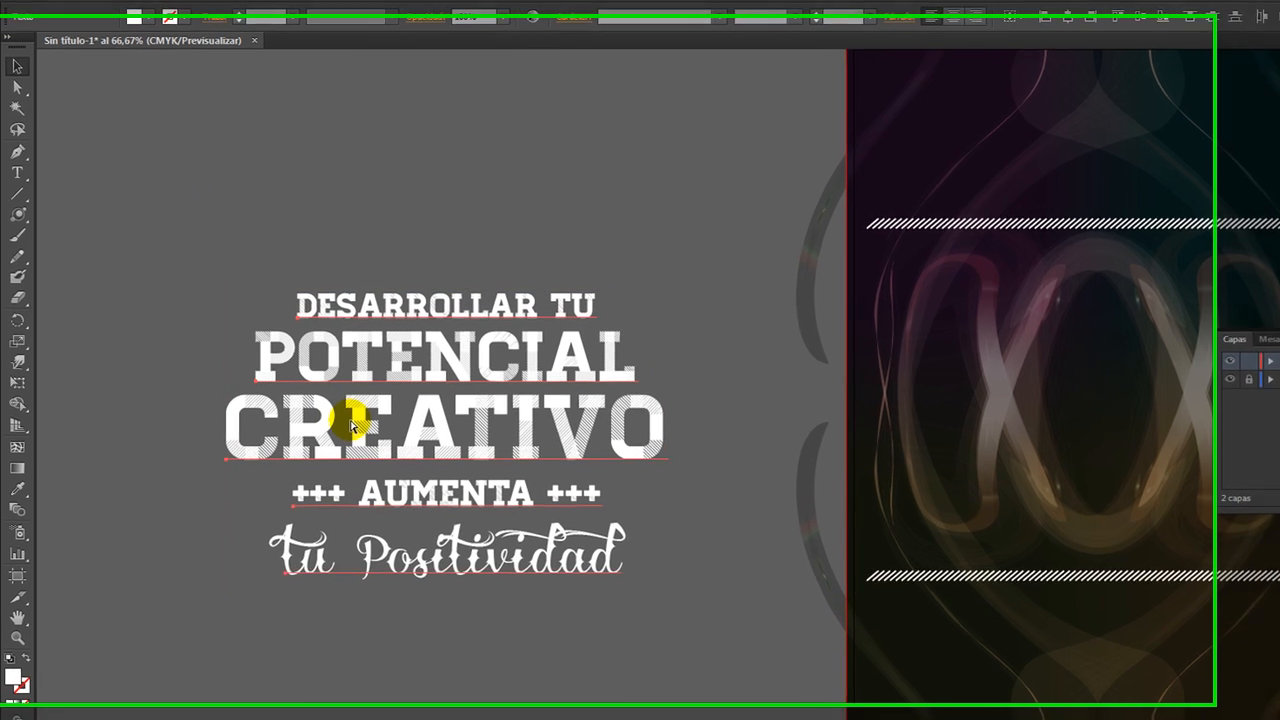
drag(354, 420, 1071, 406)
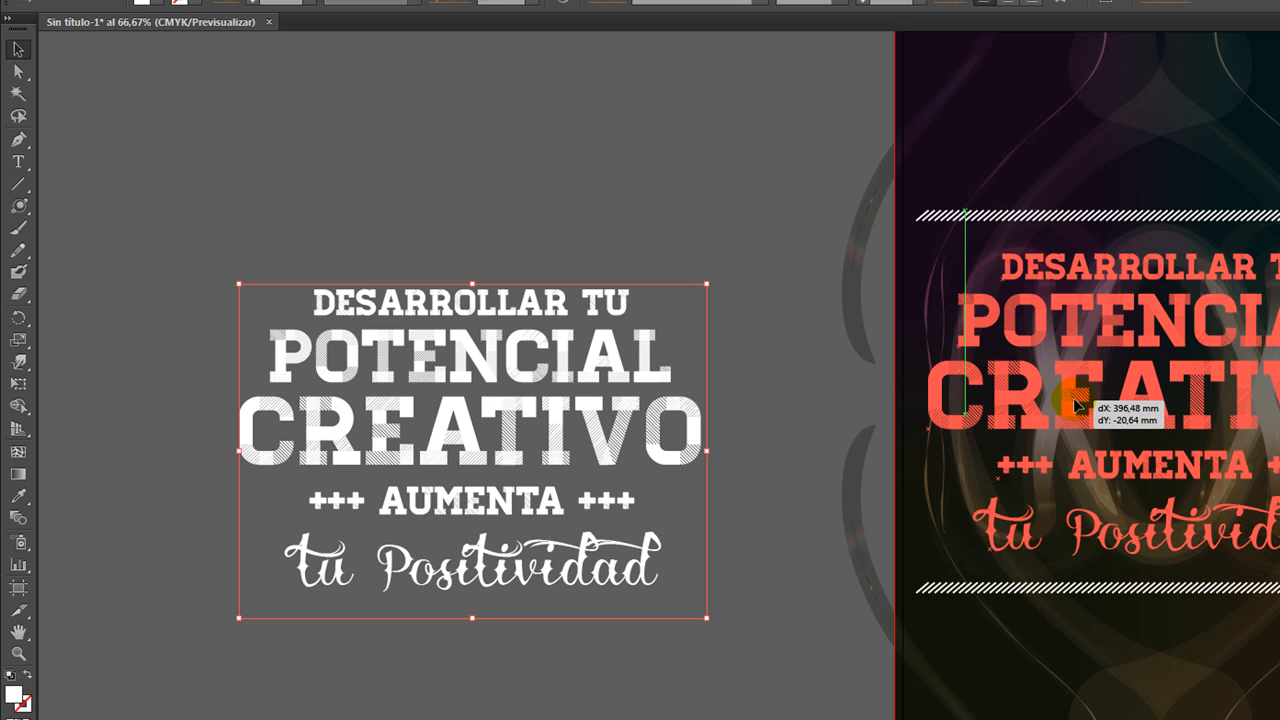
drag(766, 526, 334, 531)
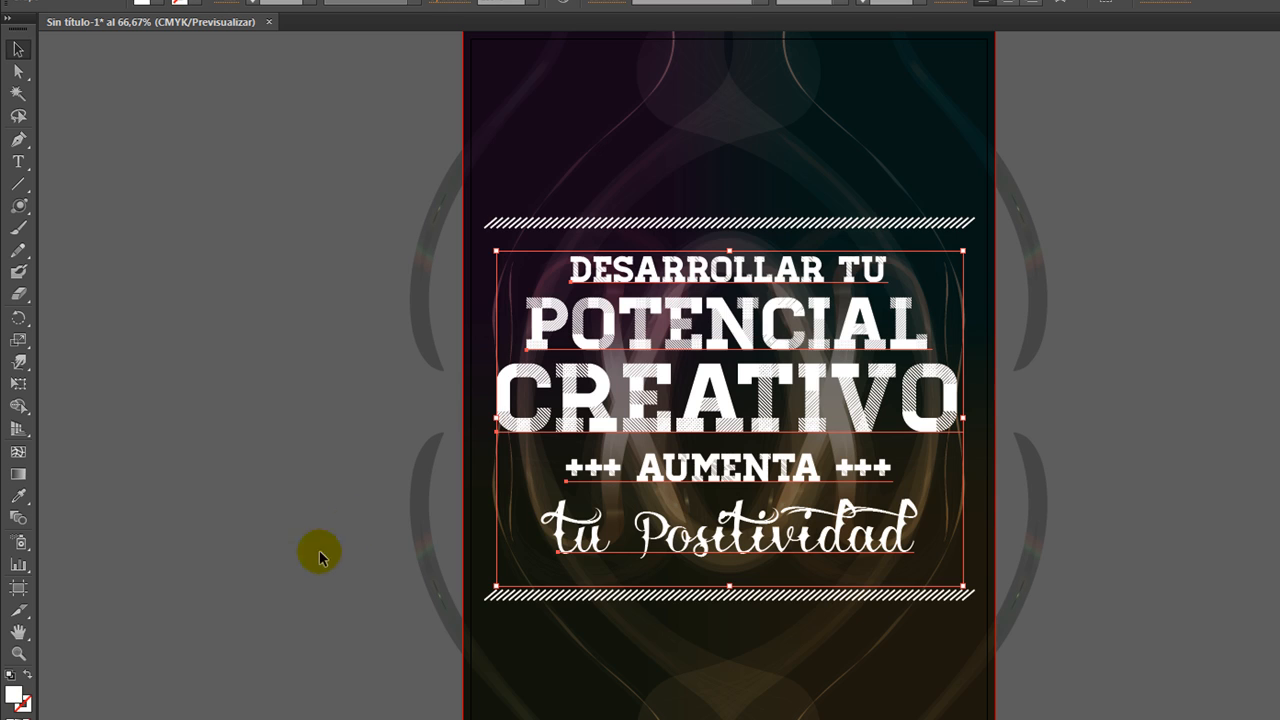
click(18, 655)
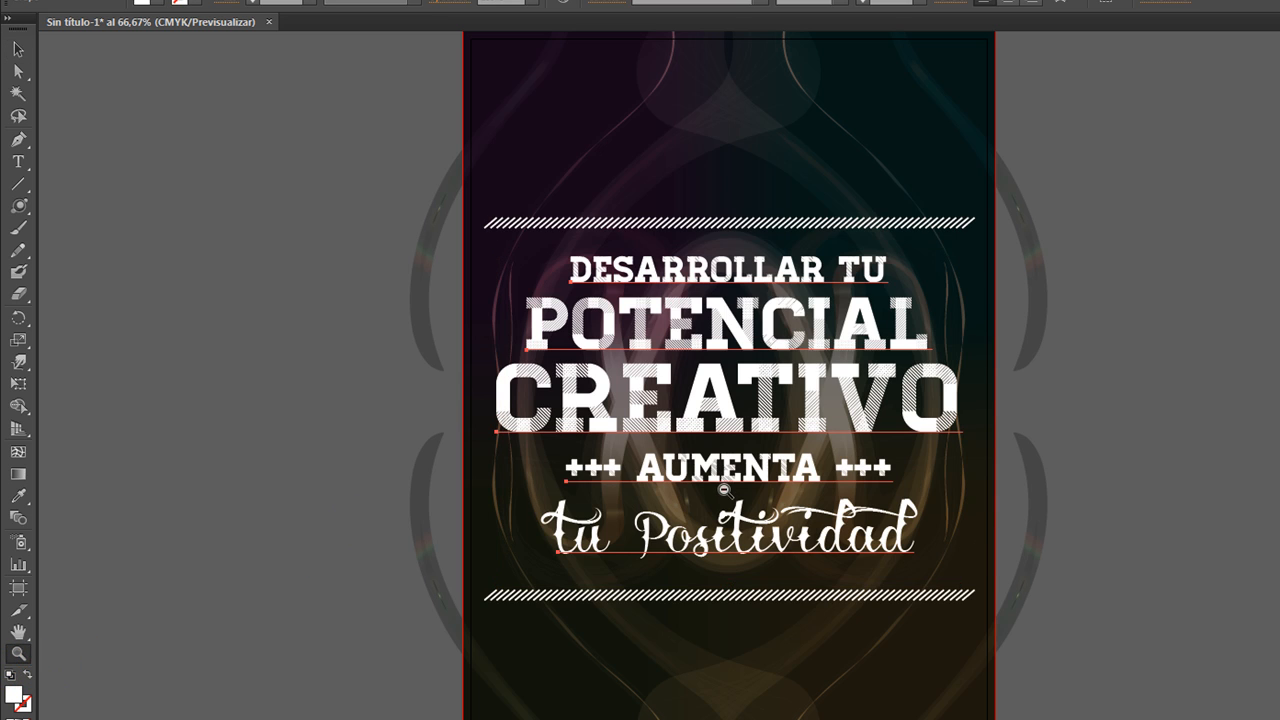
alt+click(724, 490)
click(18, 49)
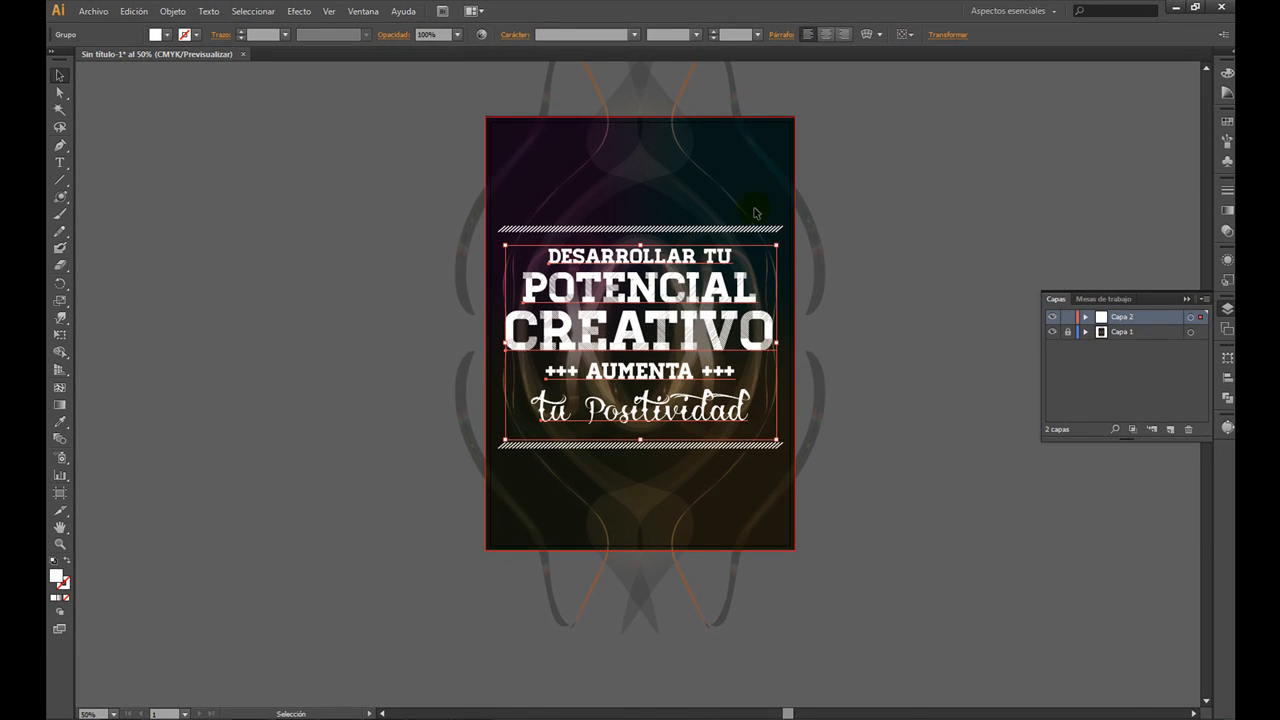
Group the upper and lower striped bars together
click(757, 229)
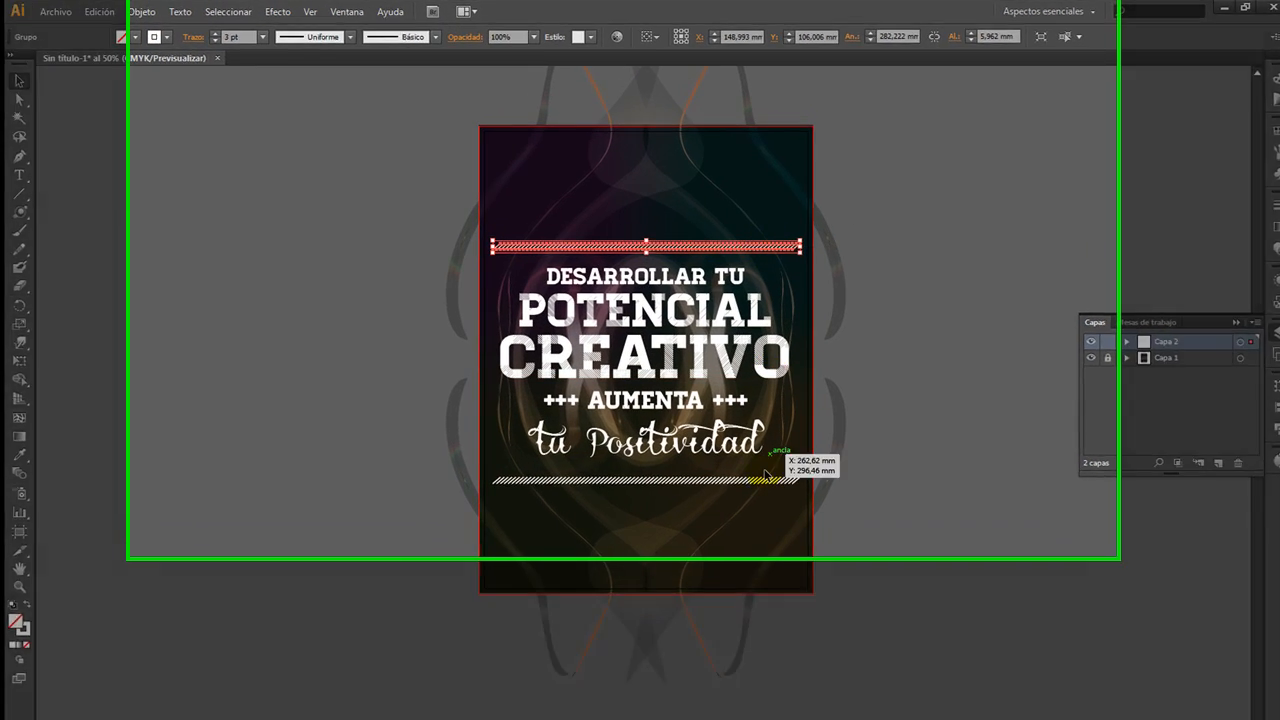
shift+click(698, 483)
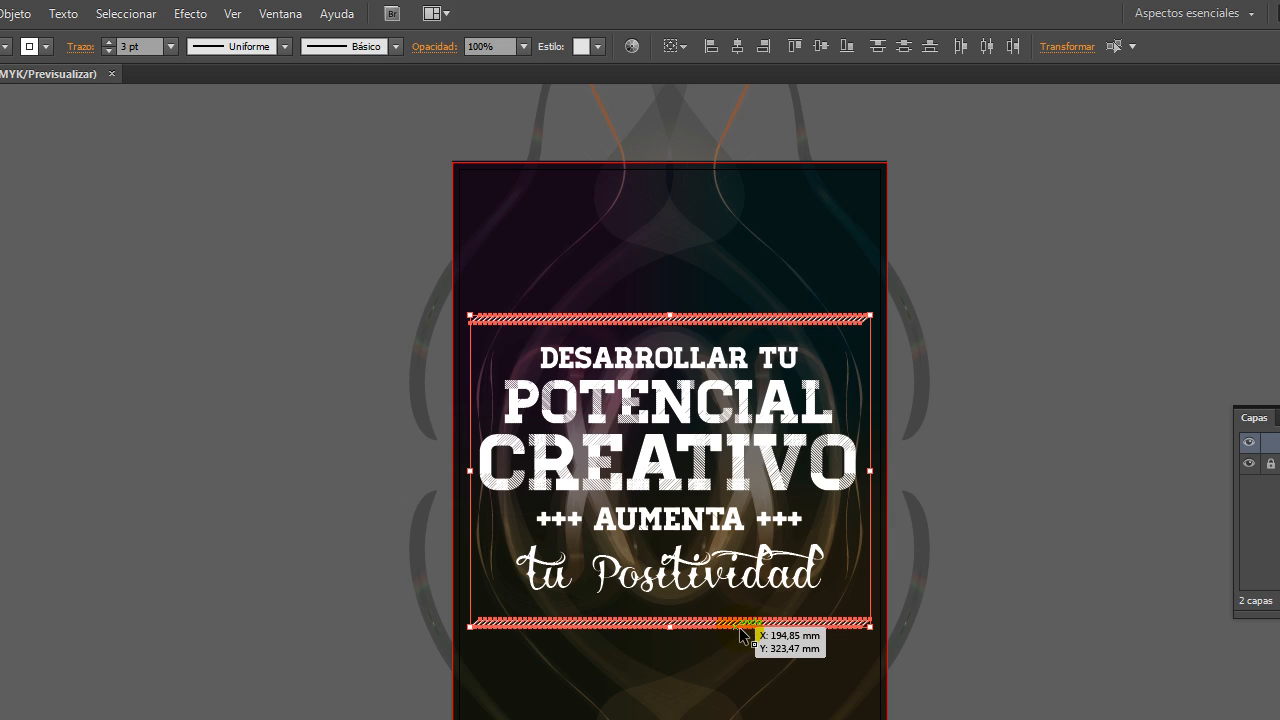
key(ctrl+g)
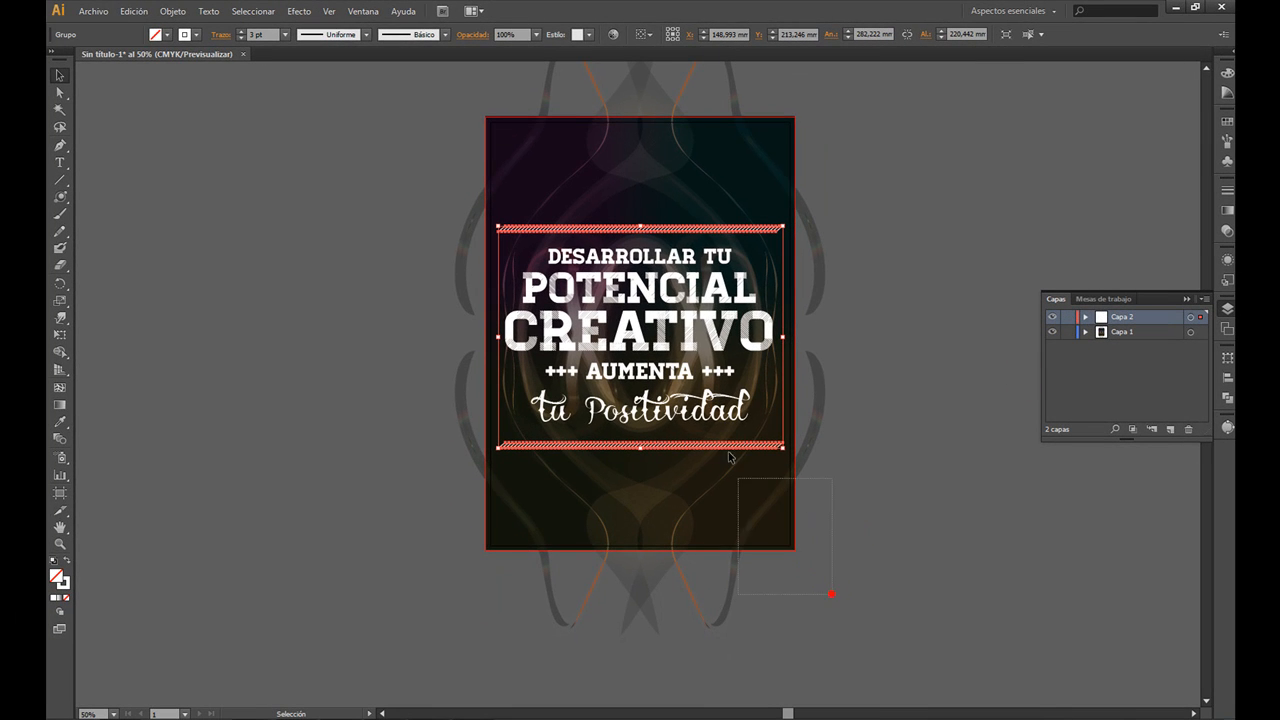
Unlock Capa 1, select all artwork and align it to its common horizontal and vertical centres
key(ctrl+a)
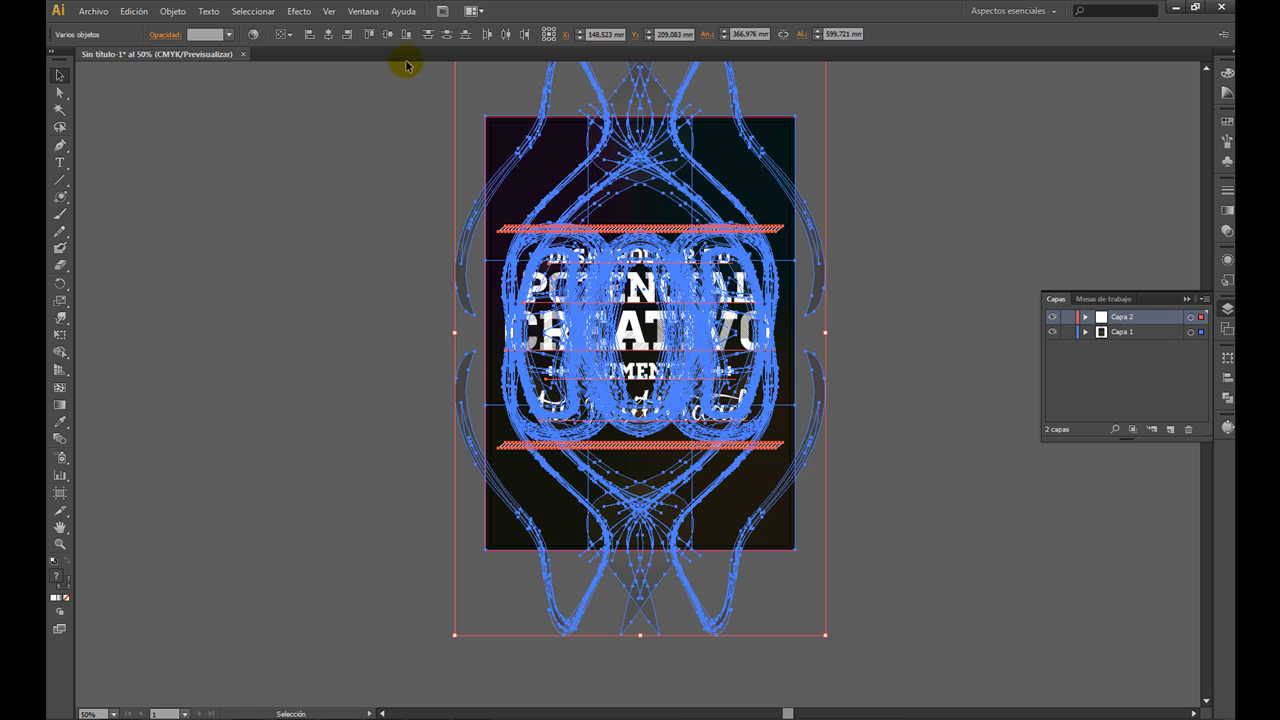
click(327, 36)
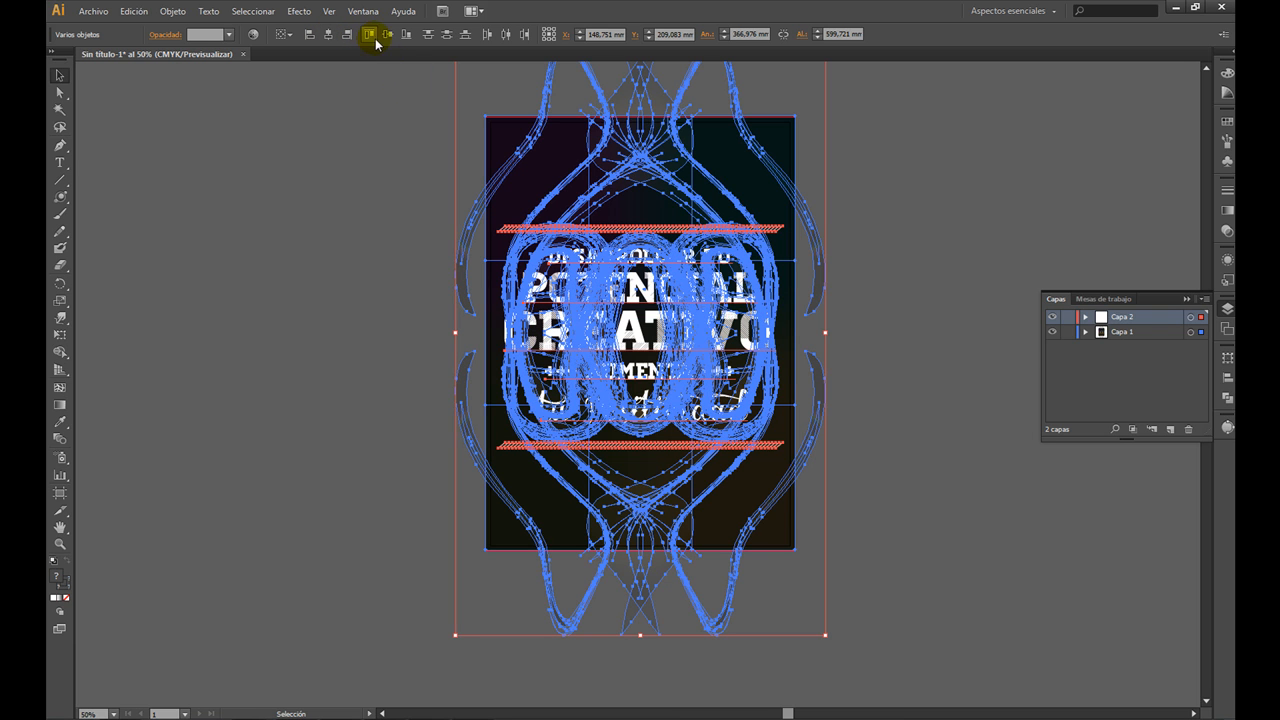
click(387, 34)
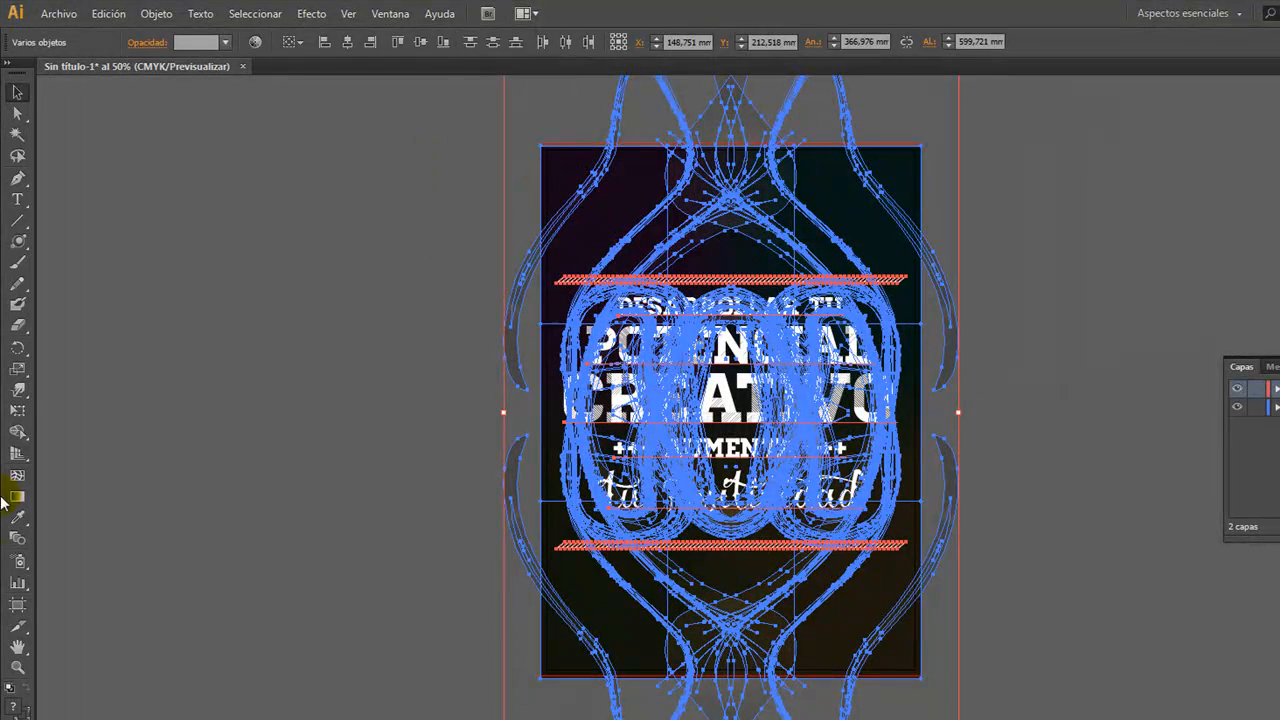
Shift all the selected artwork straight up until the background's top edge meets the red bleed line, checking at the poster's upper-left corner
click(17, 667)
drag(566, 162, 620, 222)
click(17, 92)
drag(560, 363, 560, 345)
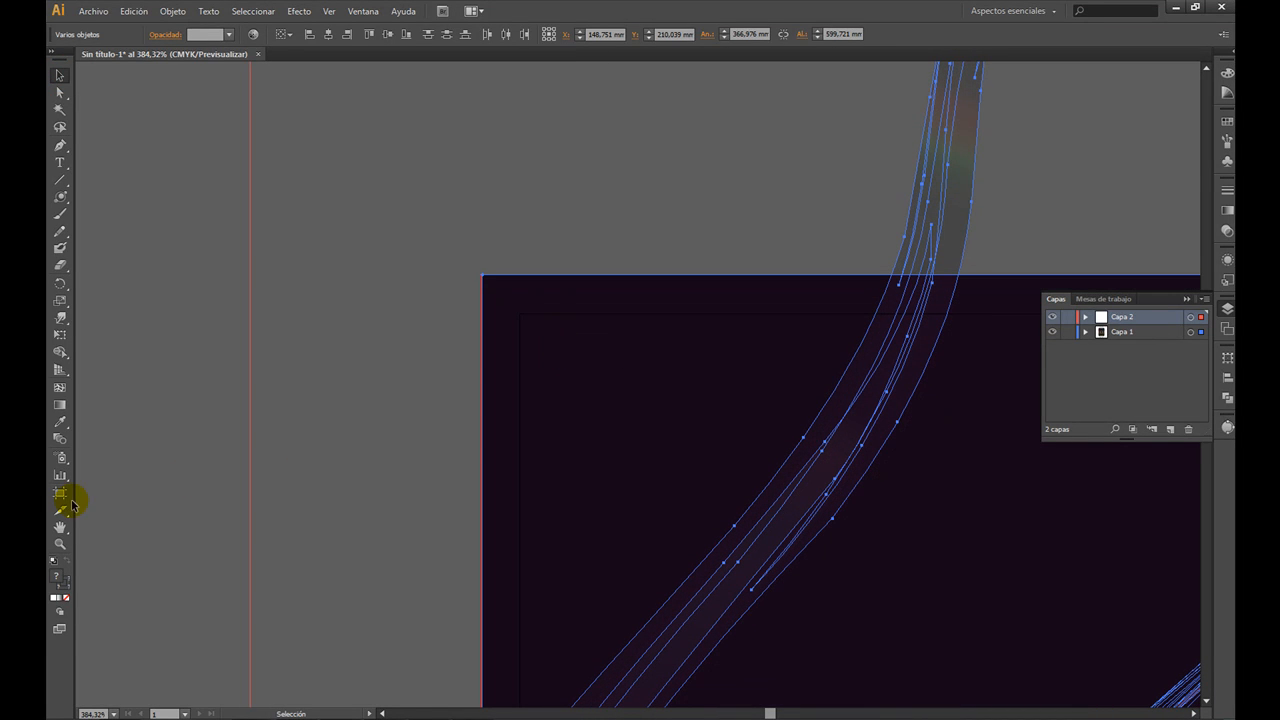
click(60, 543)
alt+click(914, 516)
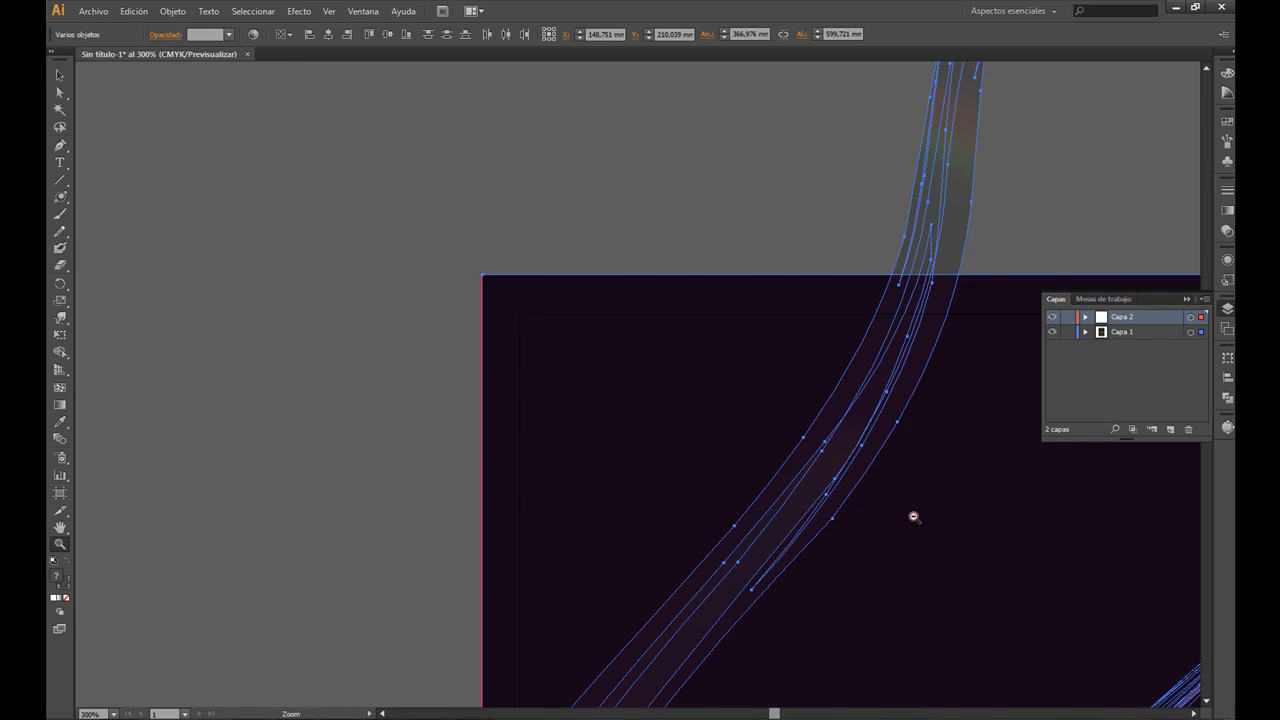
alt+click(906, 556)
alt+click(806, 543)
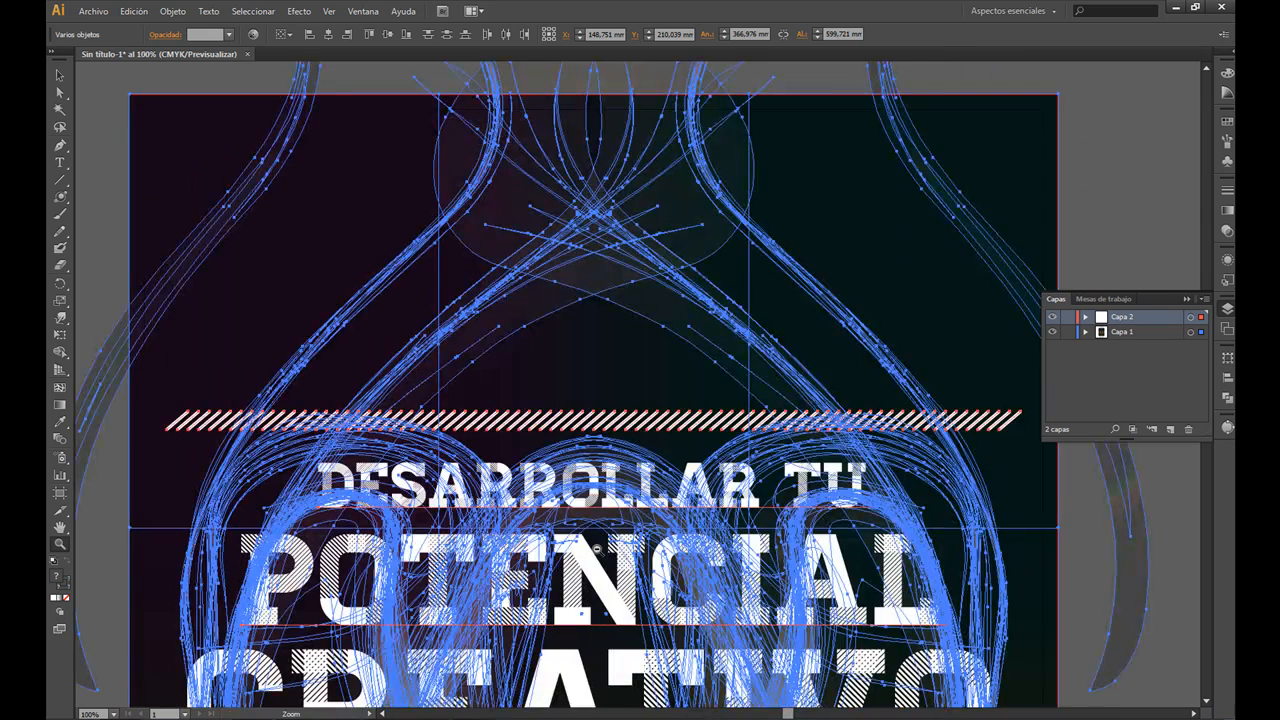
alt+click(596, 548)
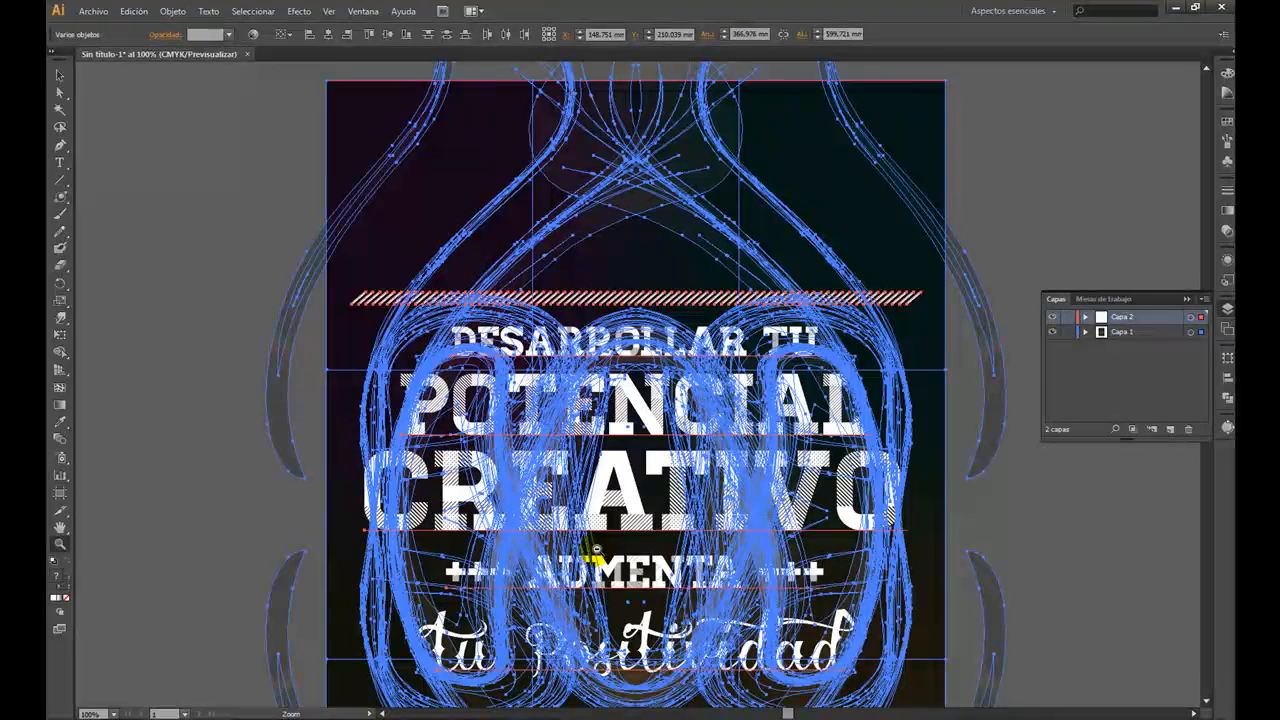
alt+click(631, 462)
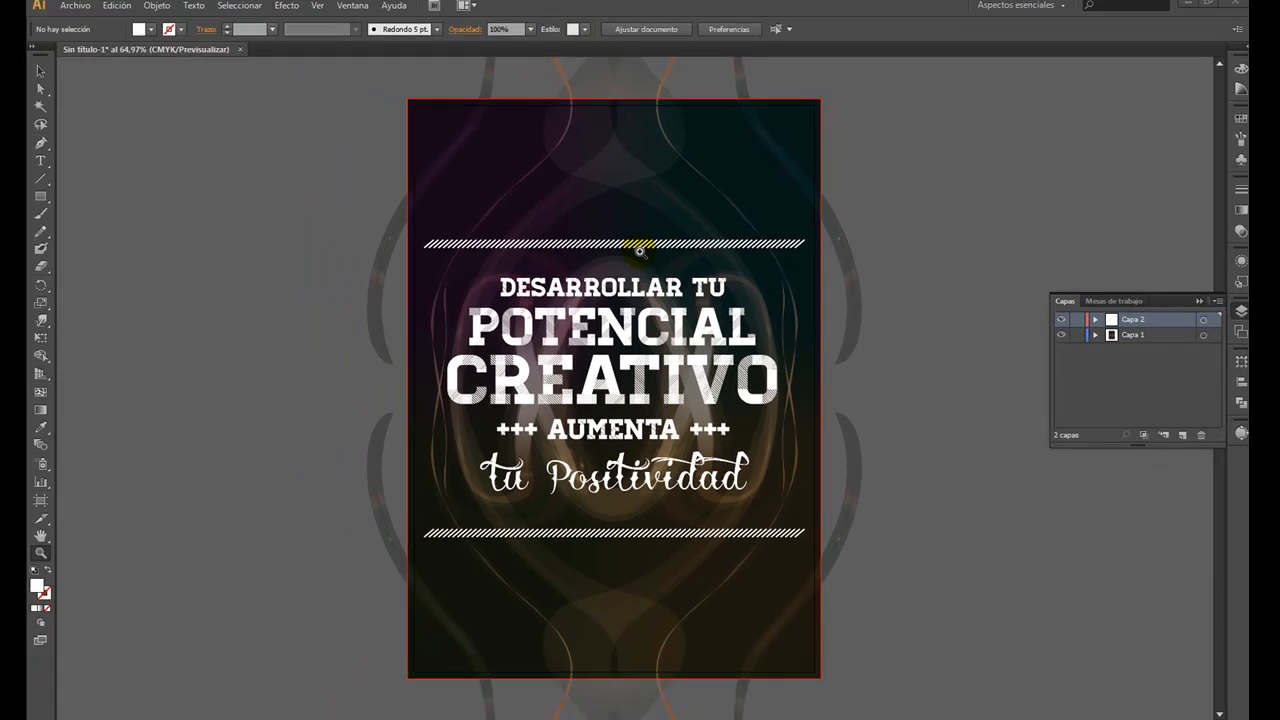
Lock both existing layers, add a new layer on top, and draw a black-filled 307 × 430 mm rectangle over the whole bleed area
click(61, 198)
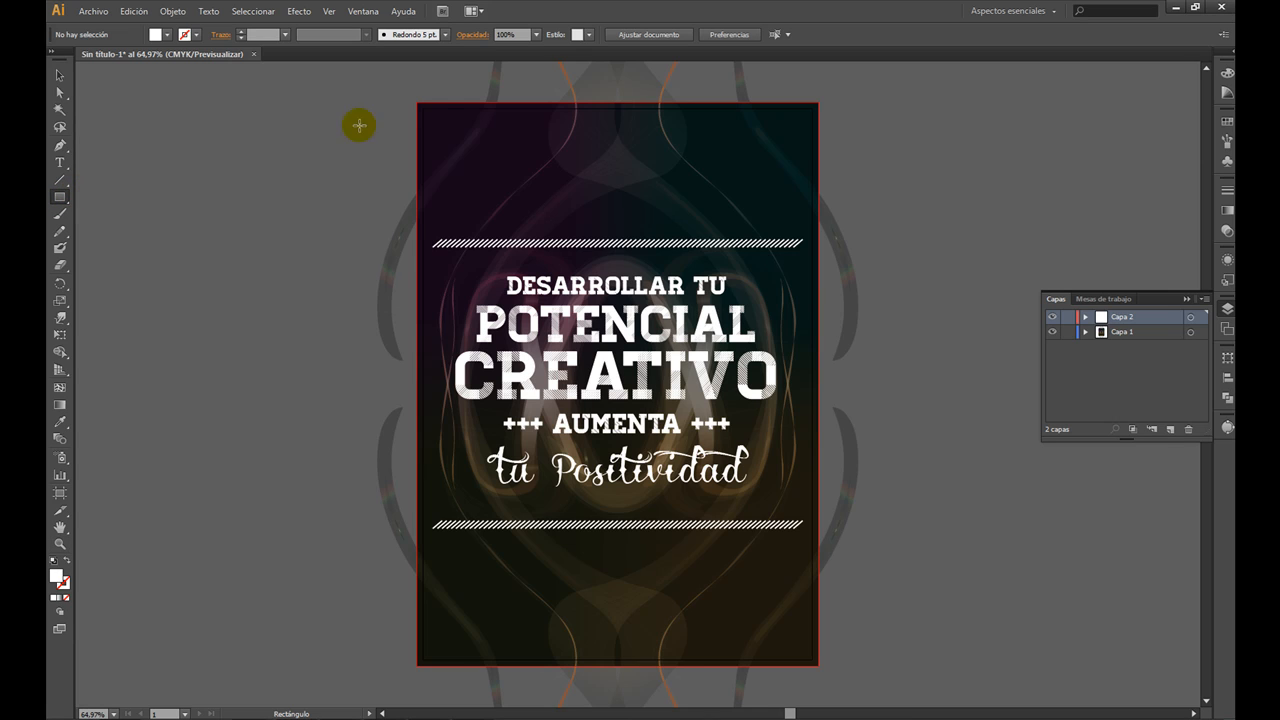
click(1171, 429)
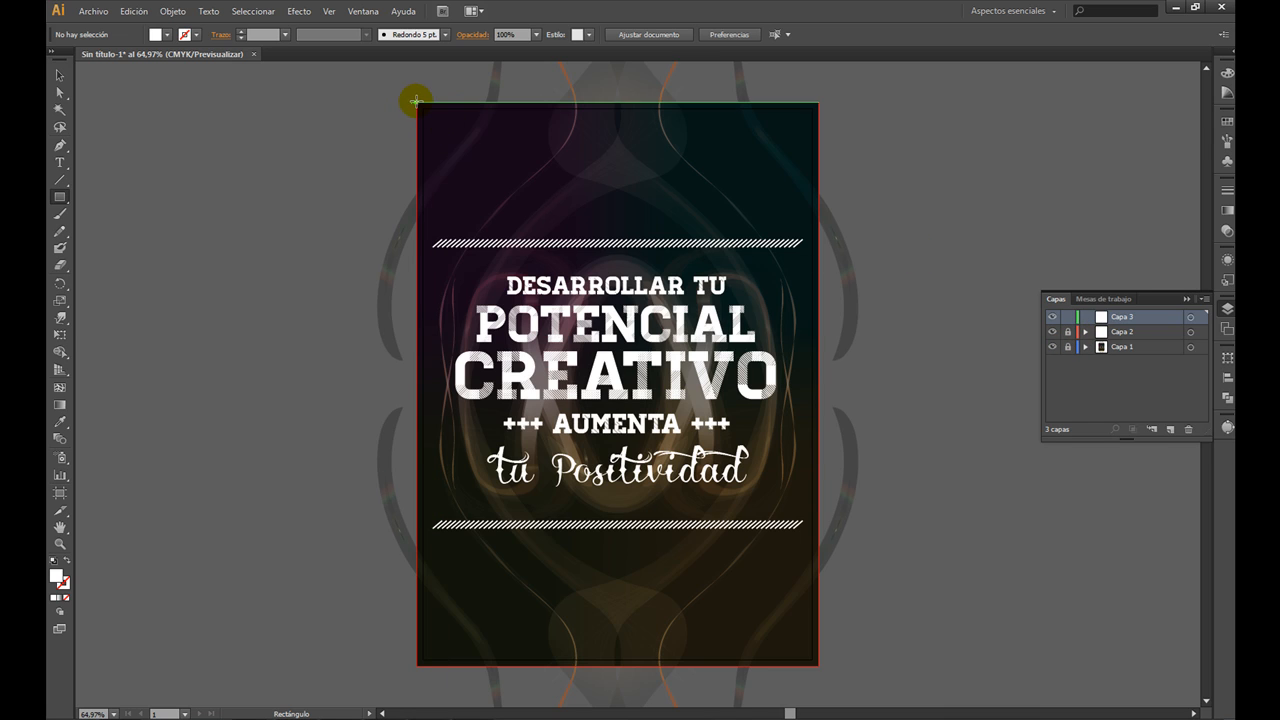
drag(414, 102, 817, 663)
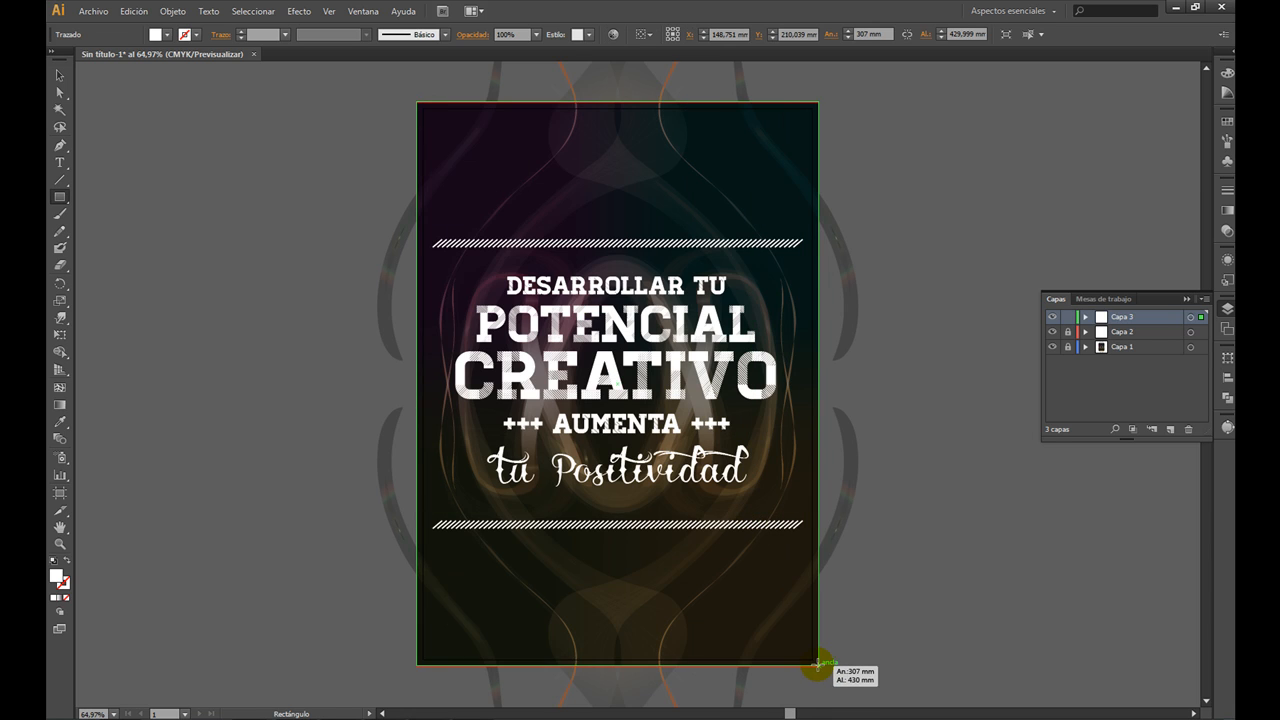
click(57, 76)
click(158, 34)
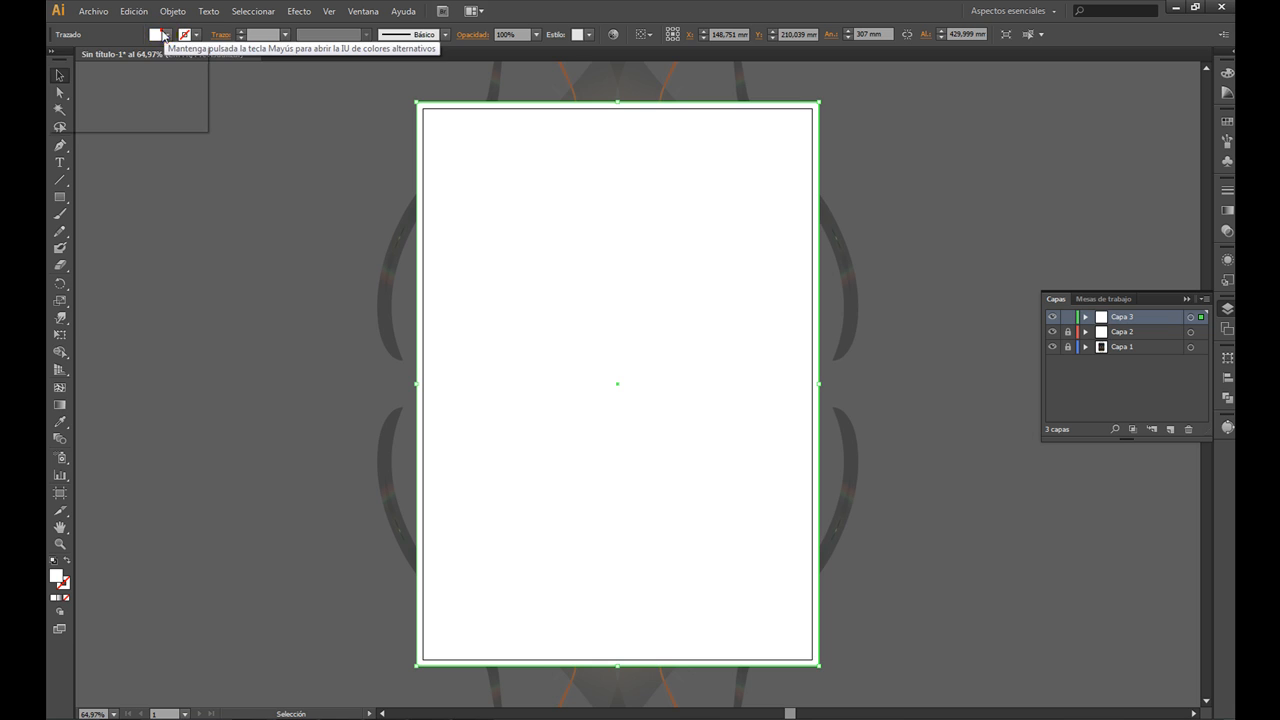
click(84, 62)
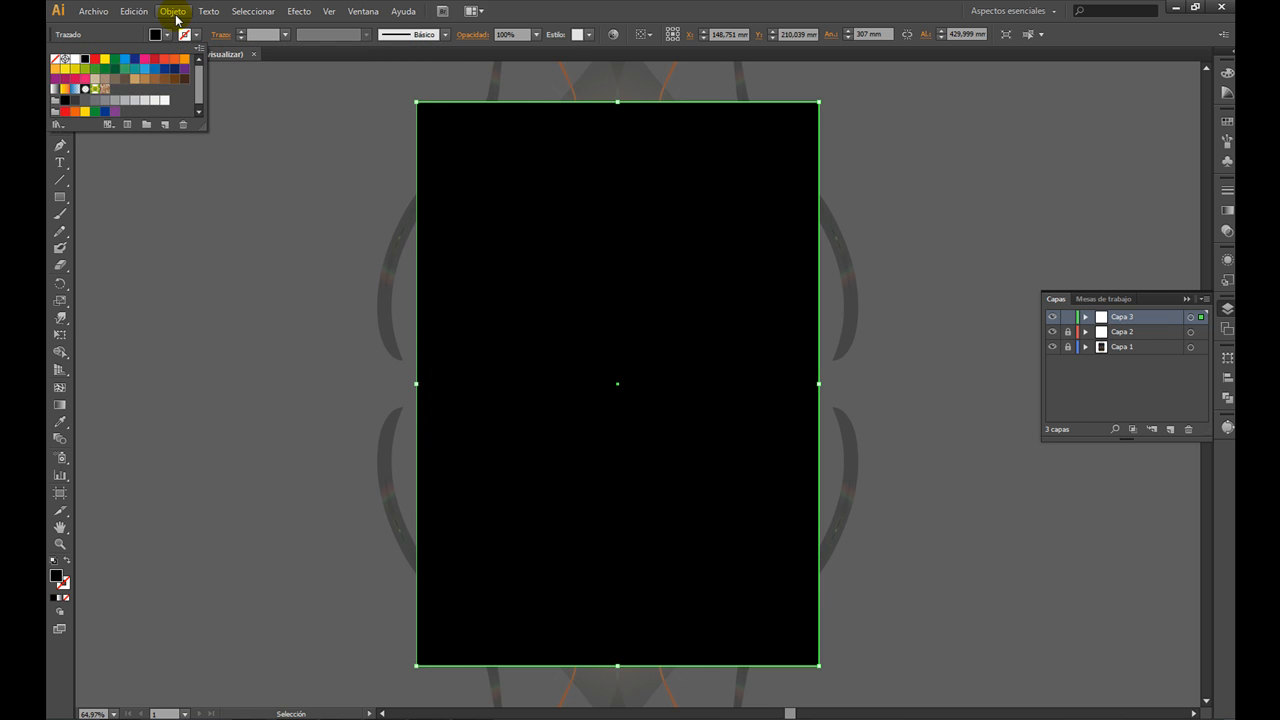
Convert the black rectangle into a gradient mesh with 4 rows, 4 columns and flat appearance
click(175, 14)
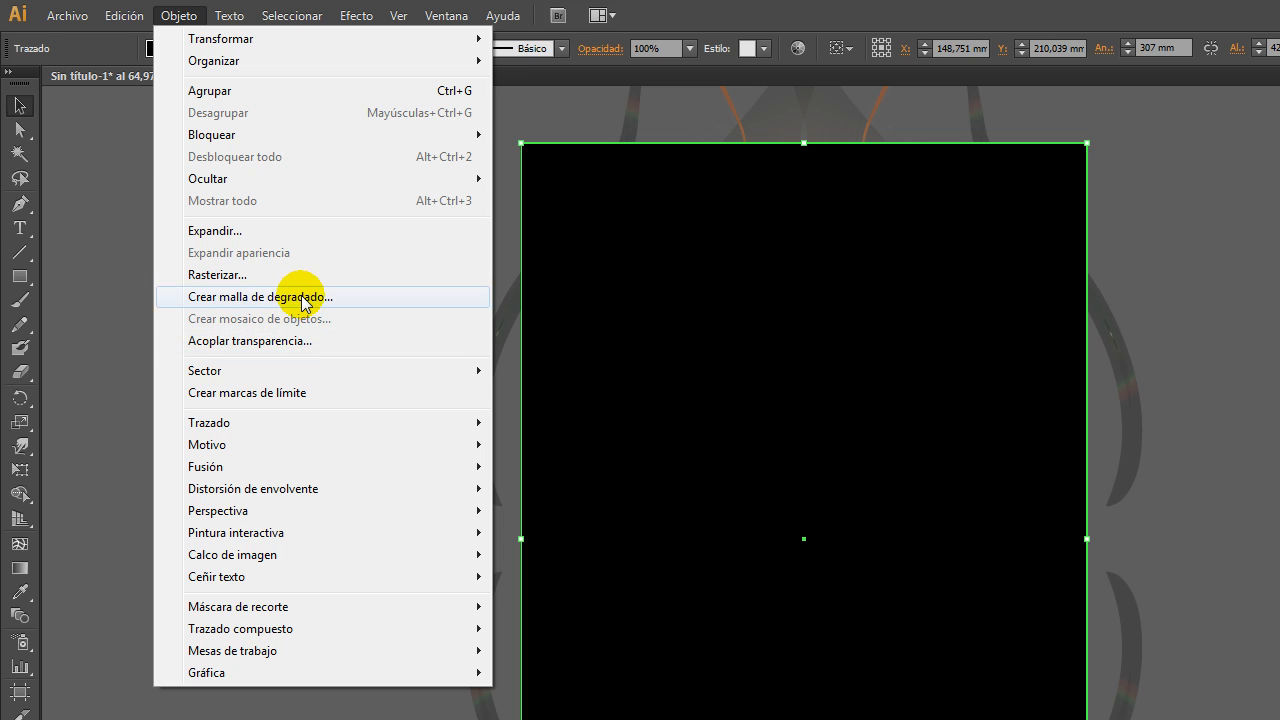
click(303, 300)
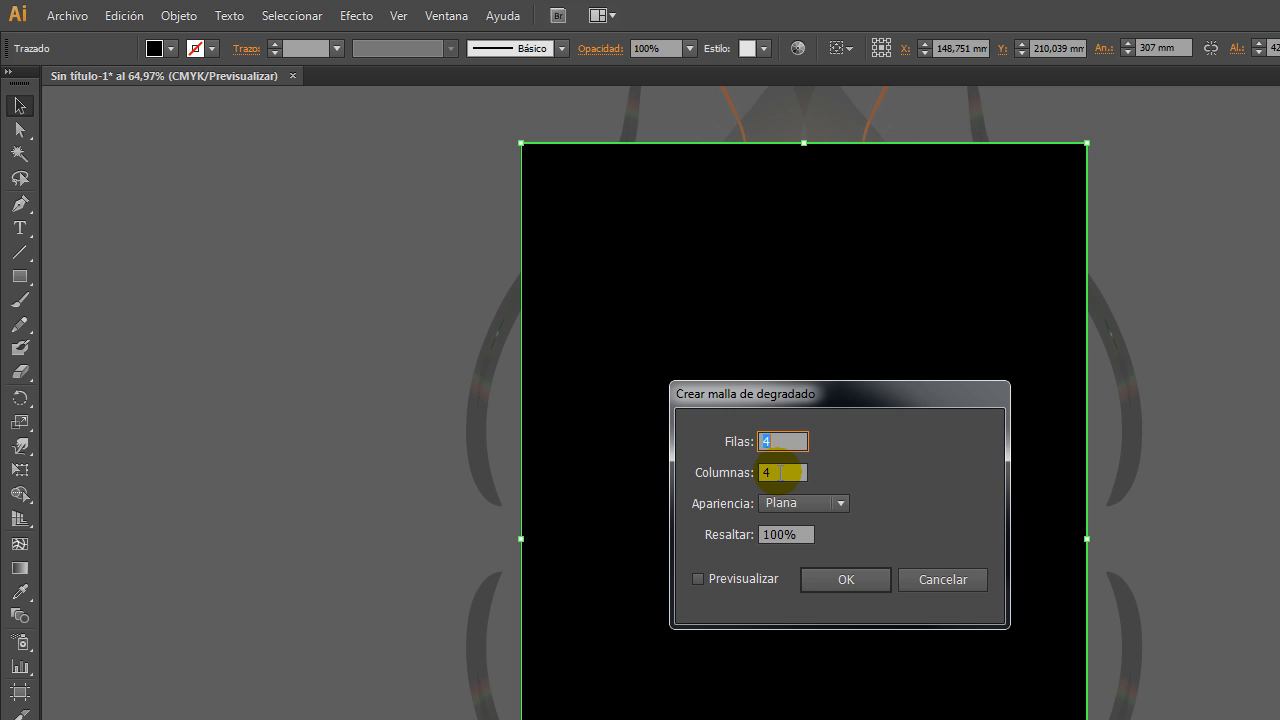
click(828, 590)
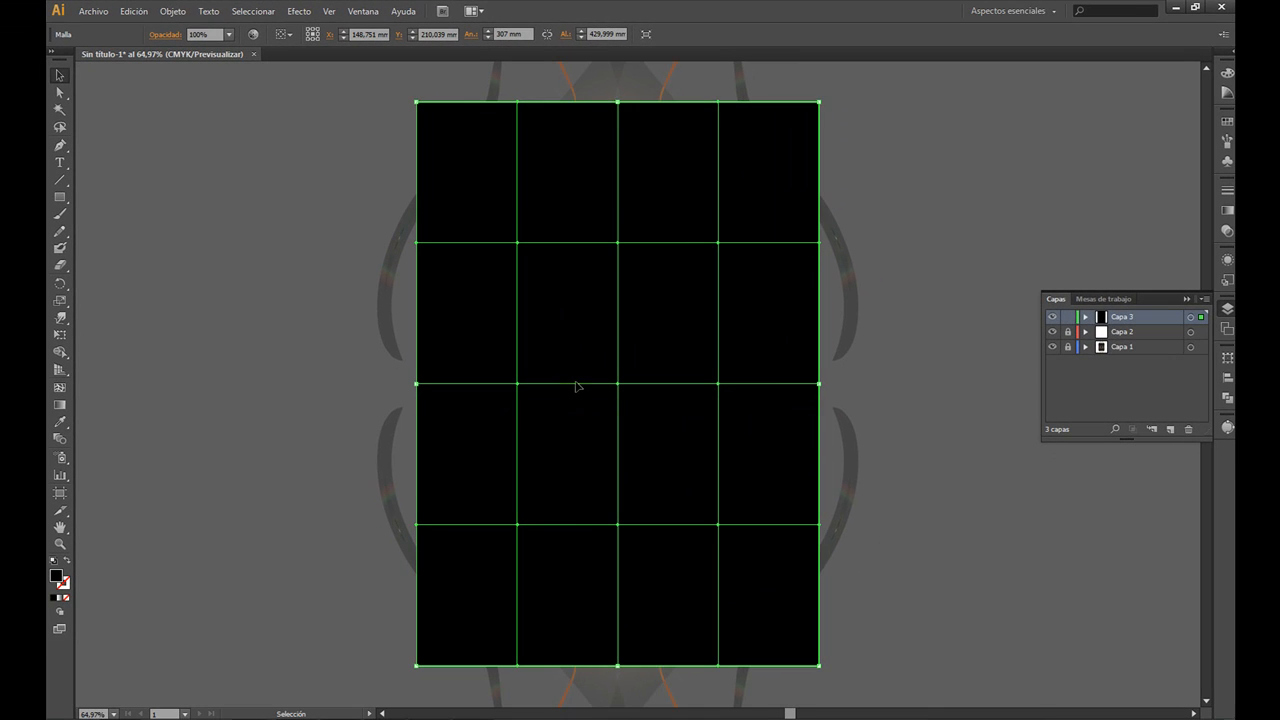
Lasso the mesh's inner points, leaving out the border points, and set their opacity to 50%
click(60, 127)
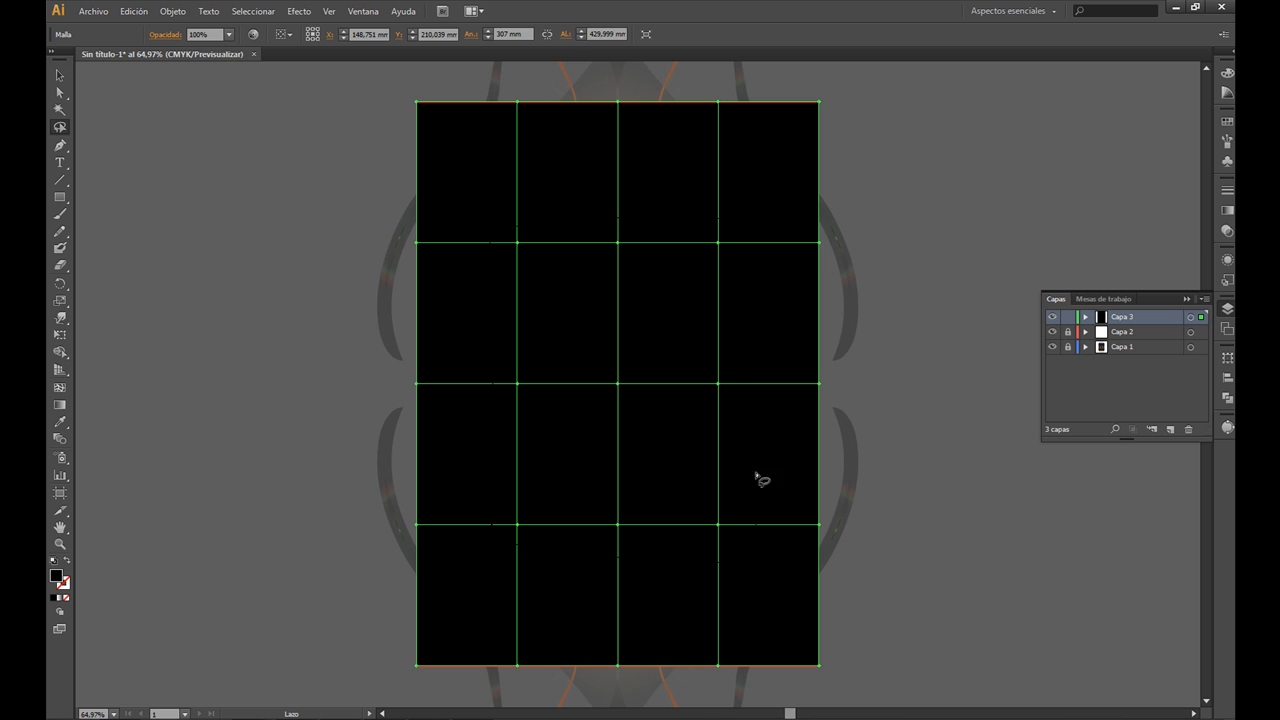
drag(746, 268, 746, 269)
click(203, 34)
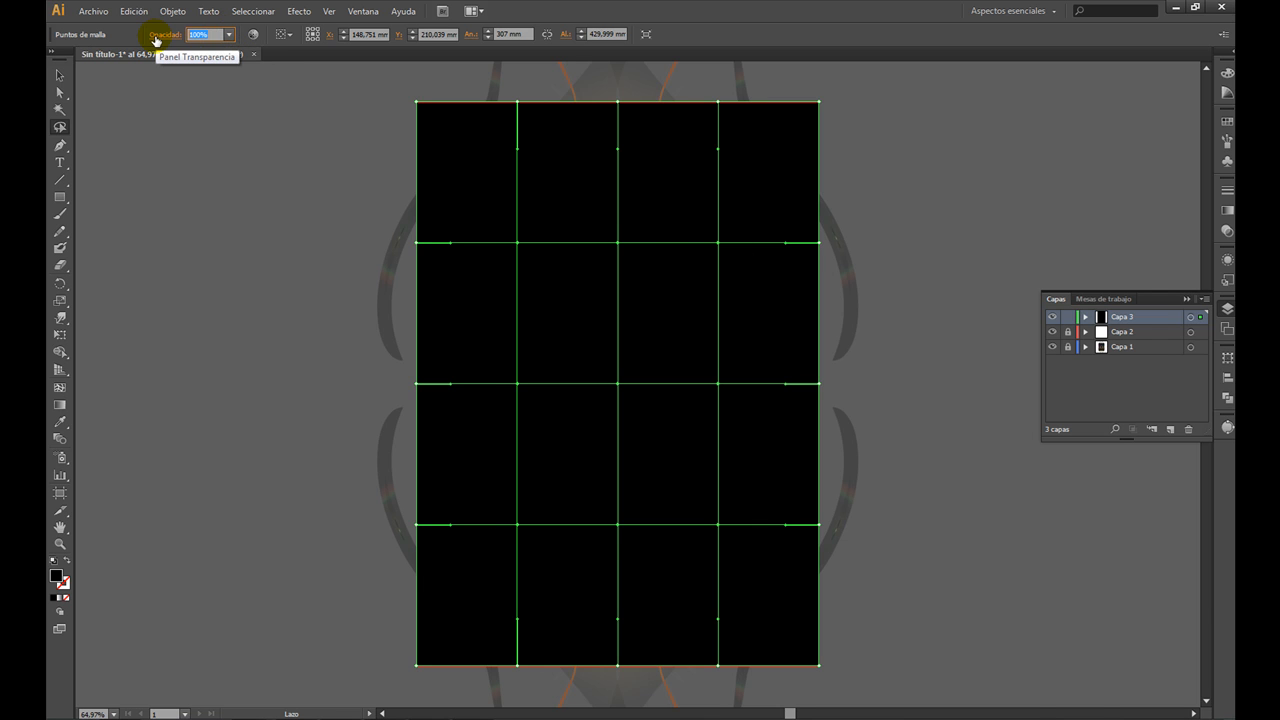
text(50)
key(Return)
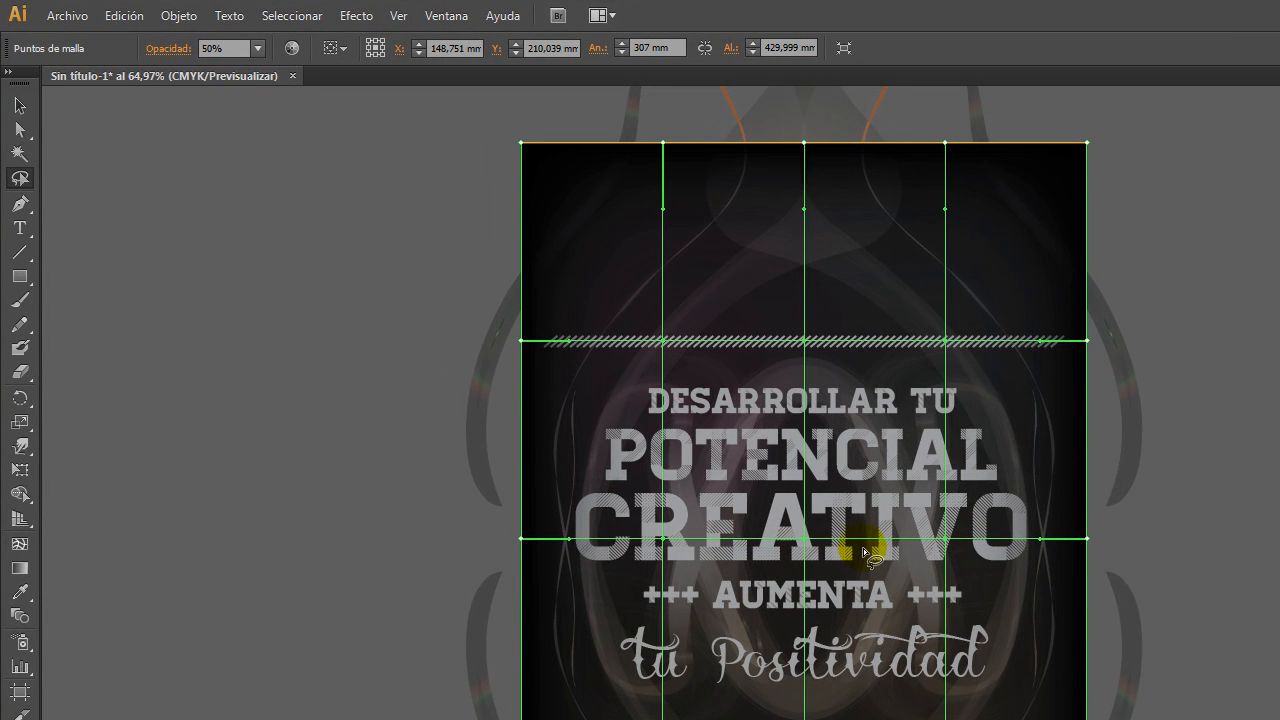
Lasso only the mesh's central point and set its opacity to 0%
mouse_move(866, 553)
mouse_down()
mouse_move(842, 529)
mouse_move(772, 527)
mouse_move(781, 575)
mouse_move(827, 578)
mouse_move(857, 540)
mouse_up()
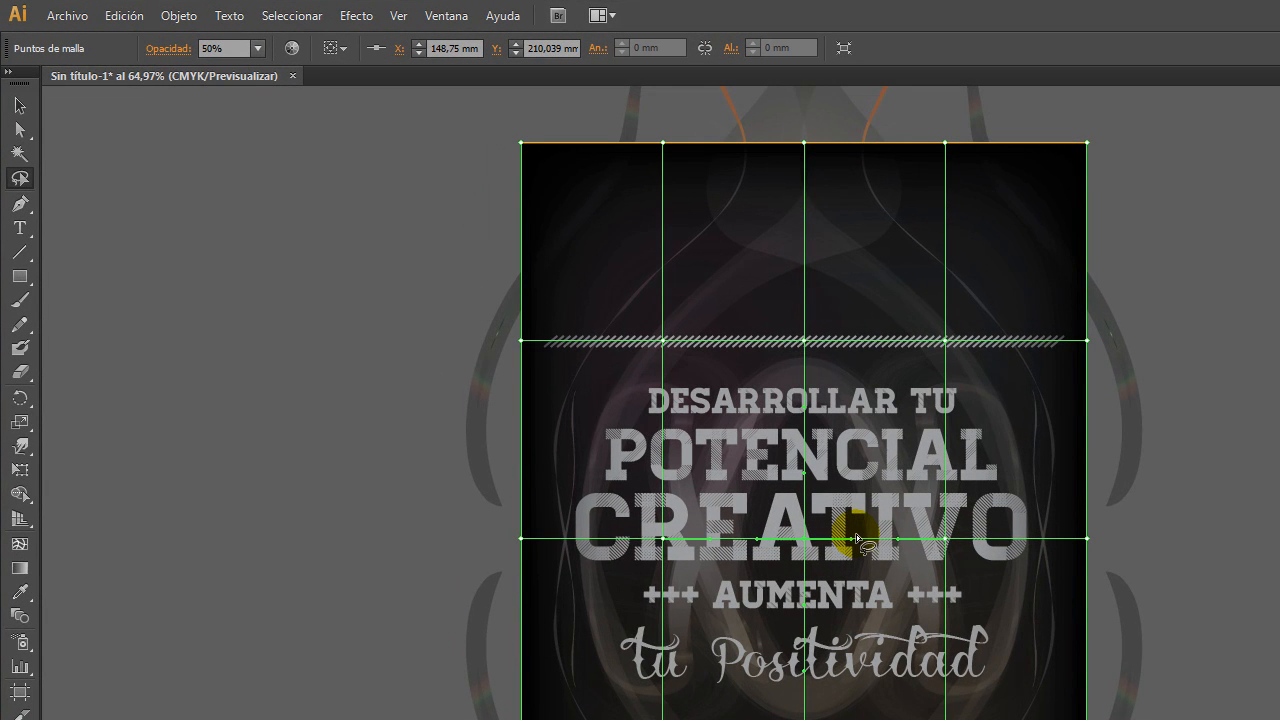
click(238, 48)
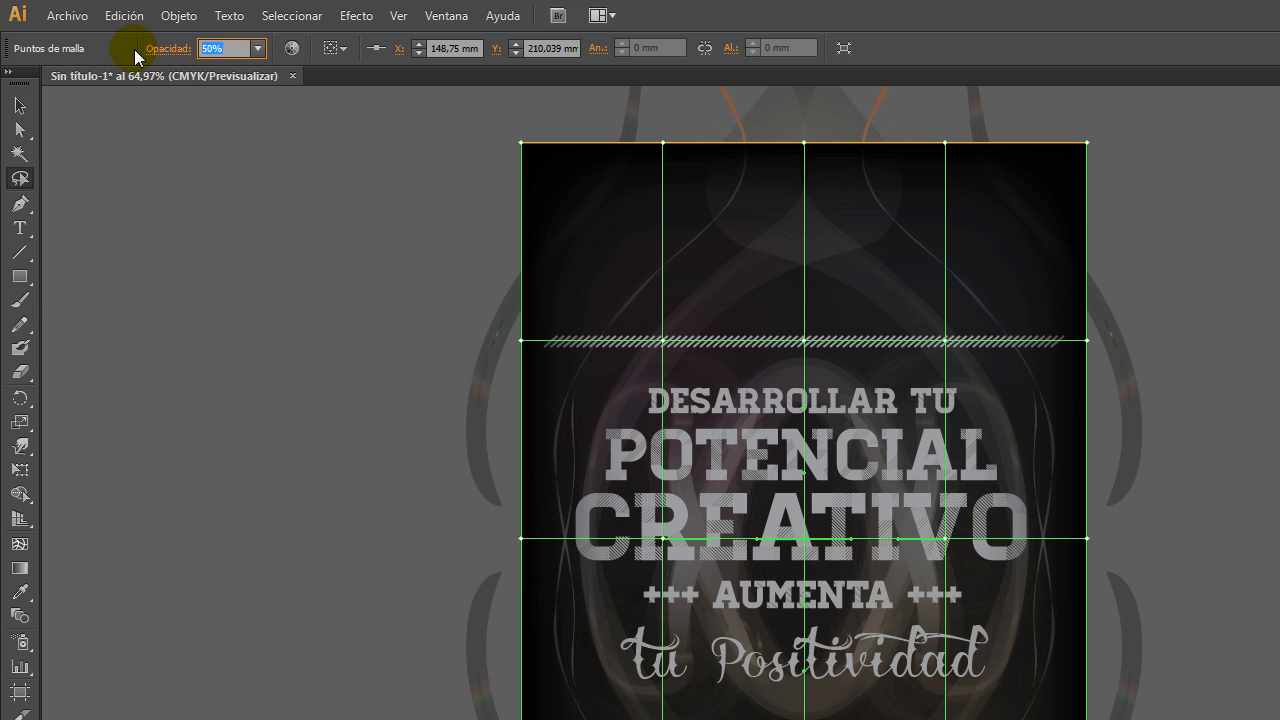
key(Return)
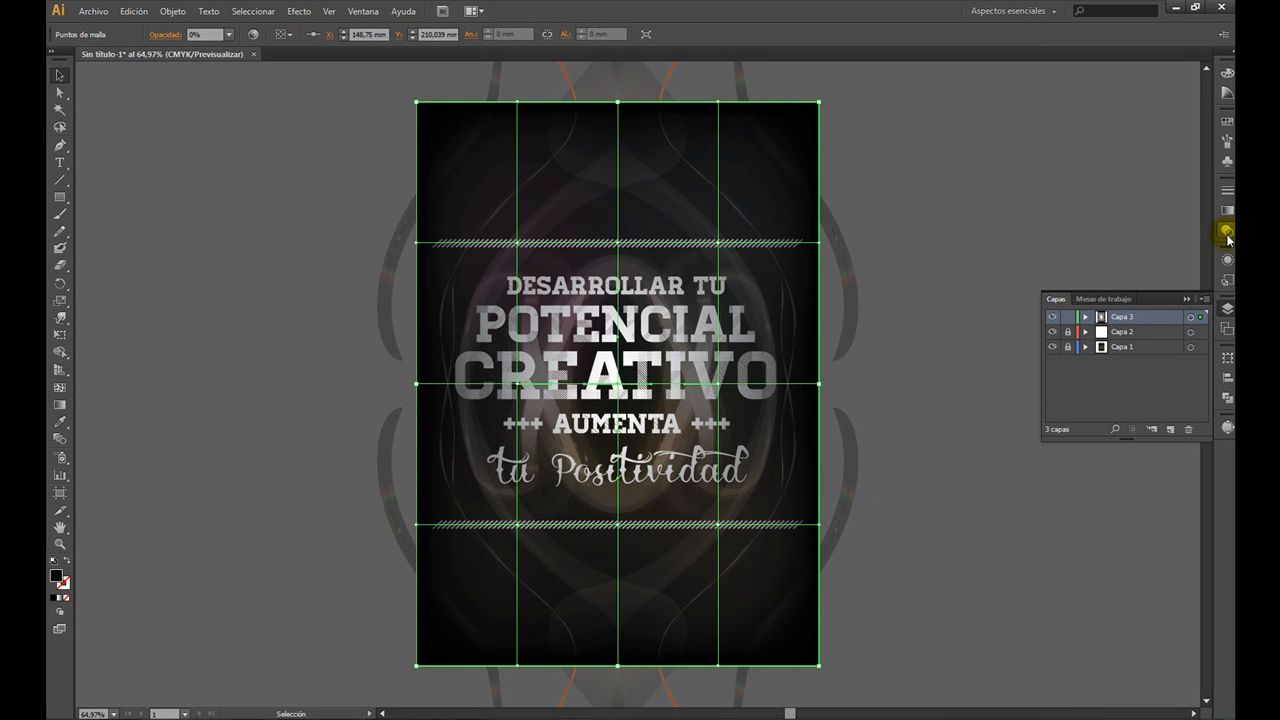
Select the whole black vignette mesh and set its opacity to 80%
click(1227, 233)
click(1129, 188)
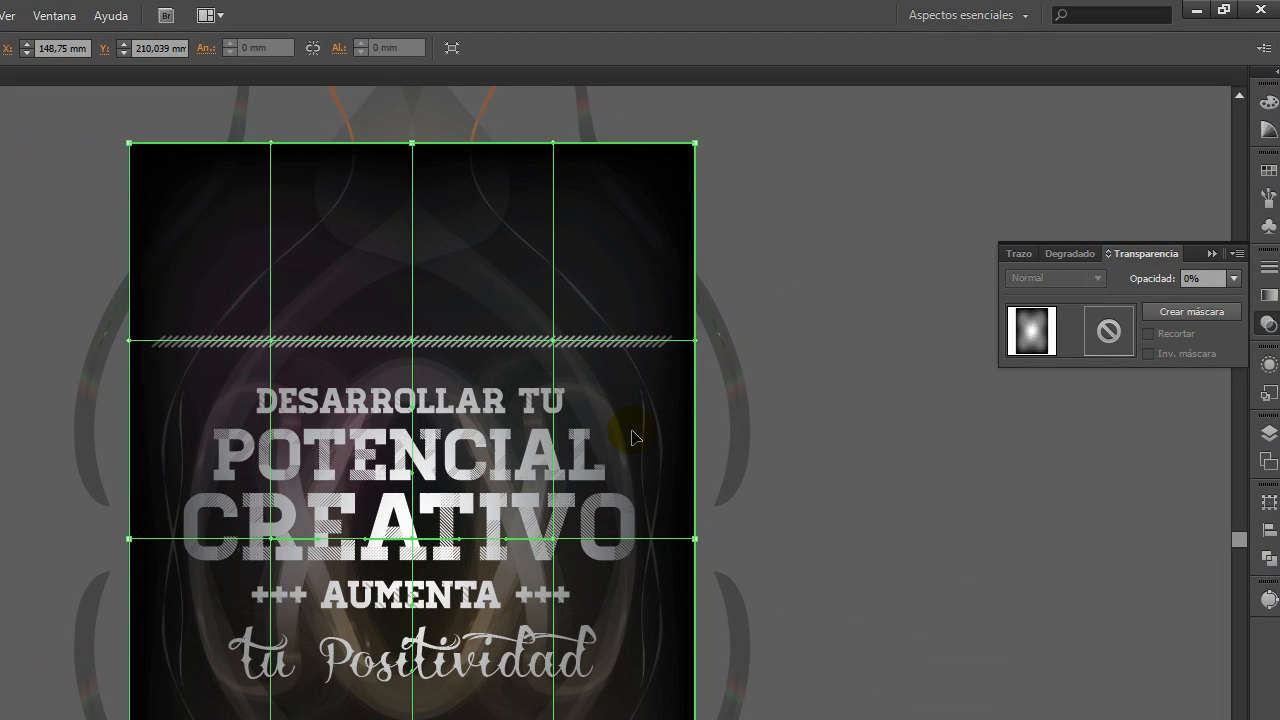
click(841, 223)
click(595, 208)
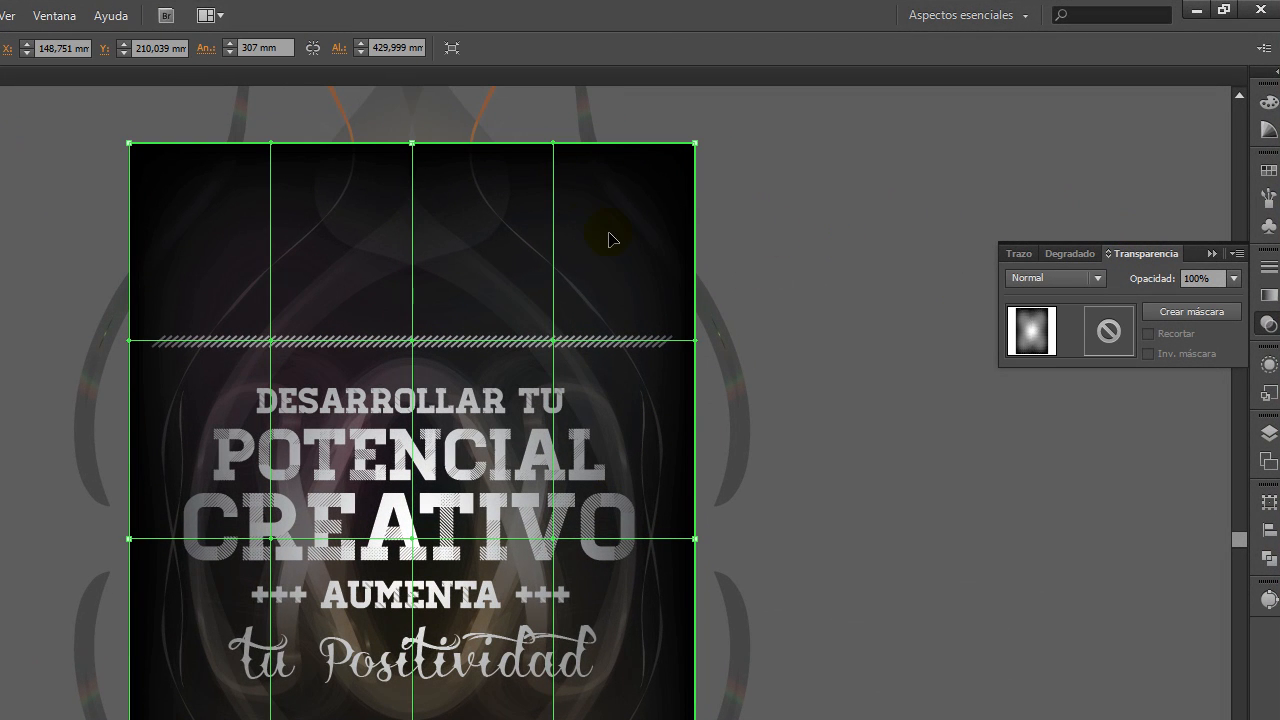
click(1205, 278)
text(80)
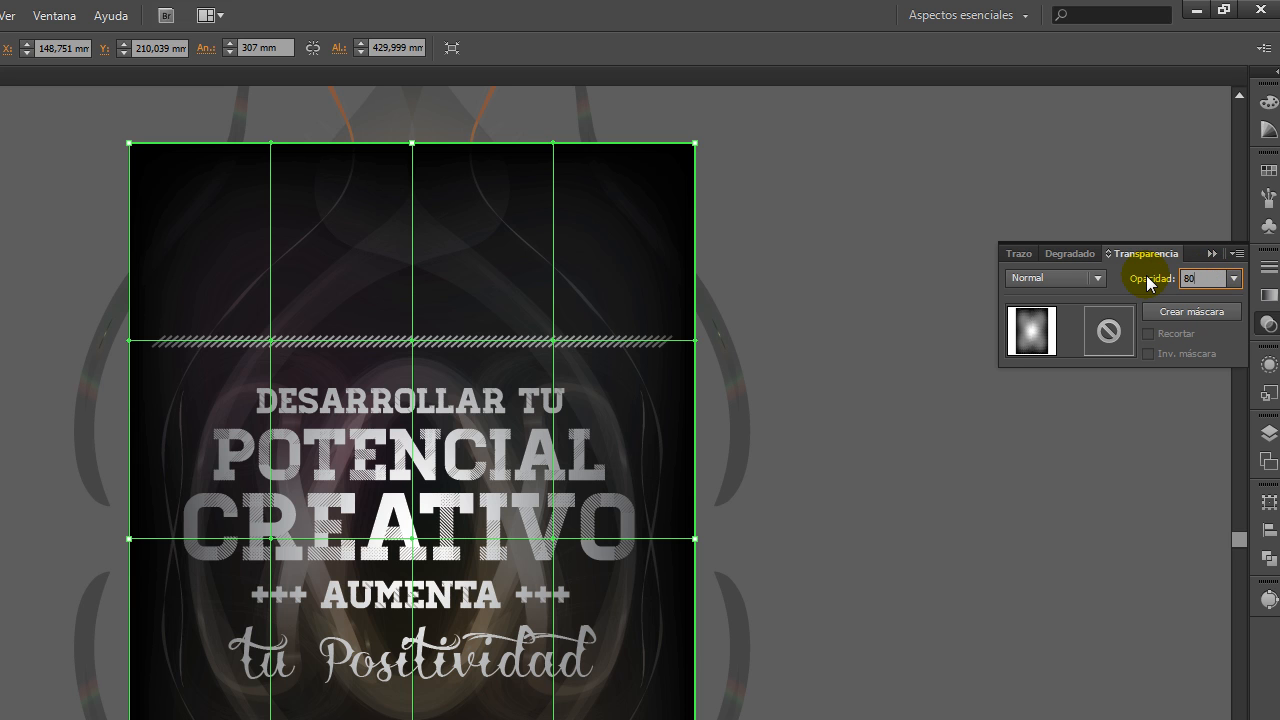
key(Return)
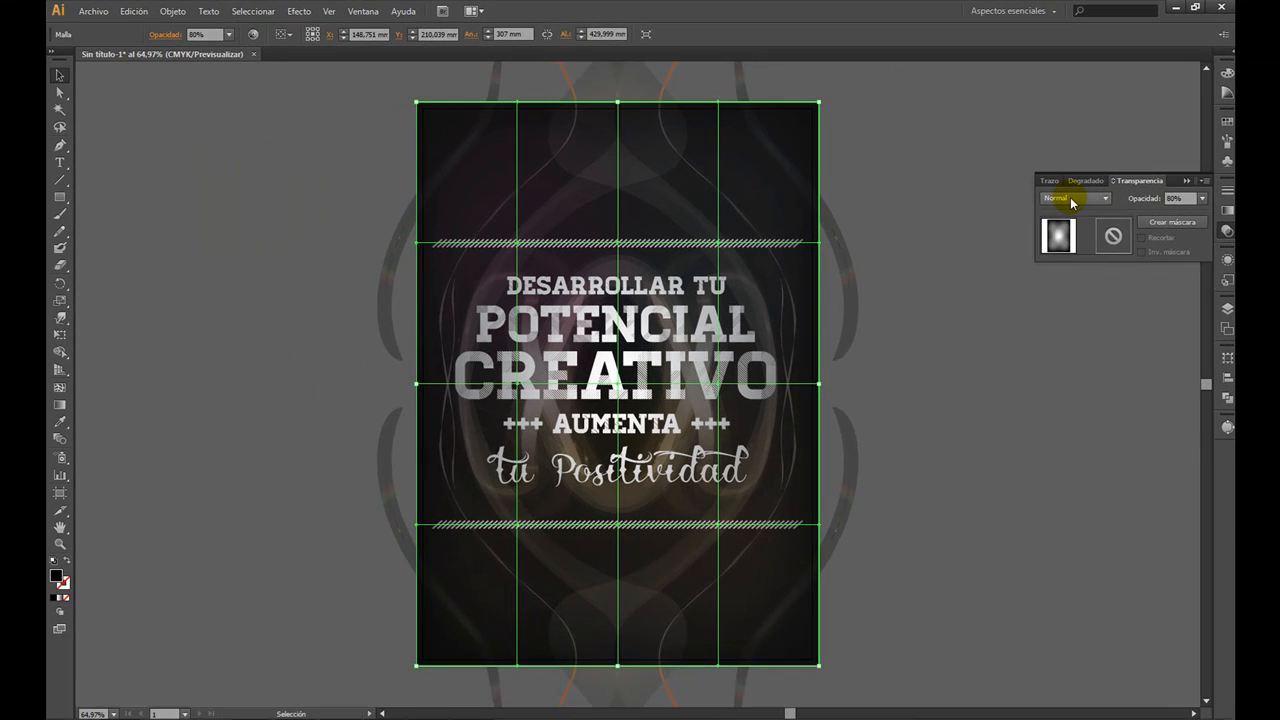
Set the vignette mesh's blending mode to Multiplicar, lower its opacity further, and deselect it
click(1071, 203)
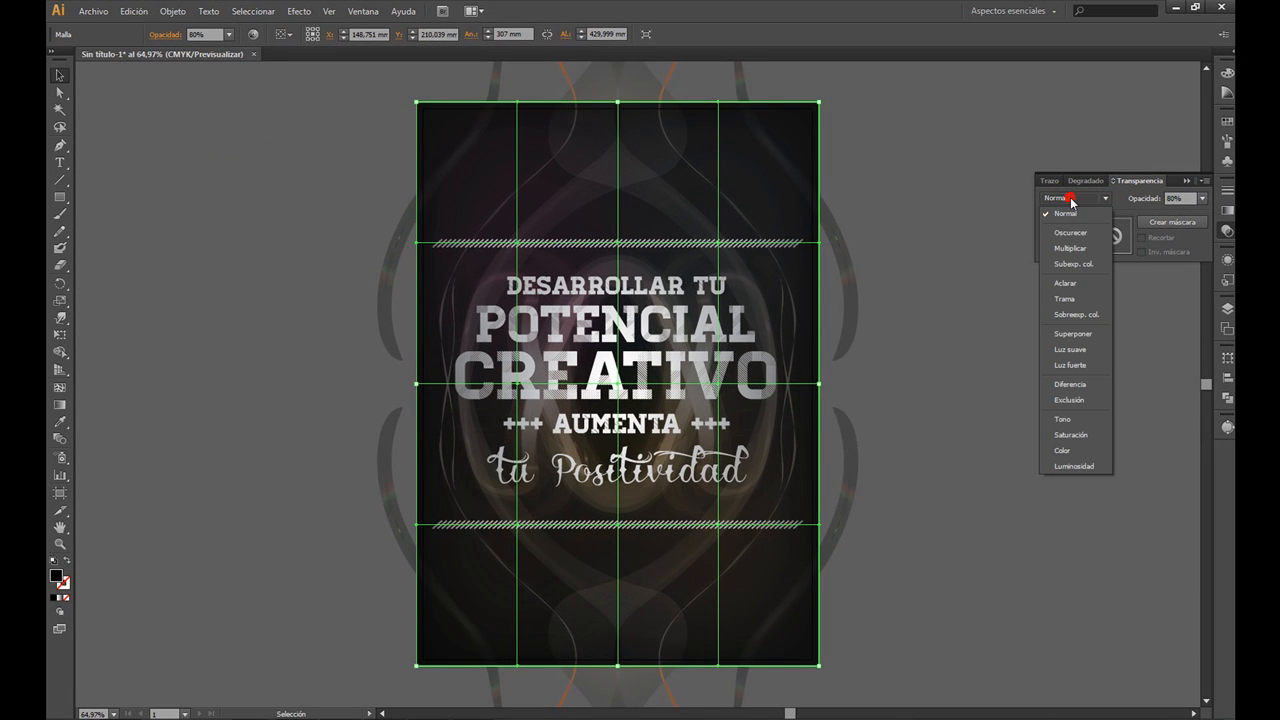
click(1078, 244)
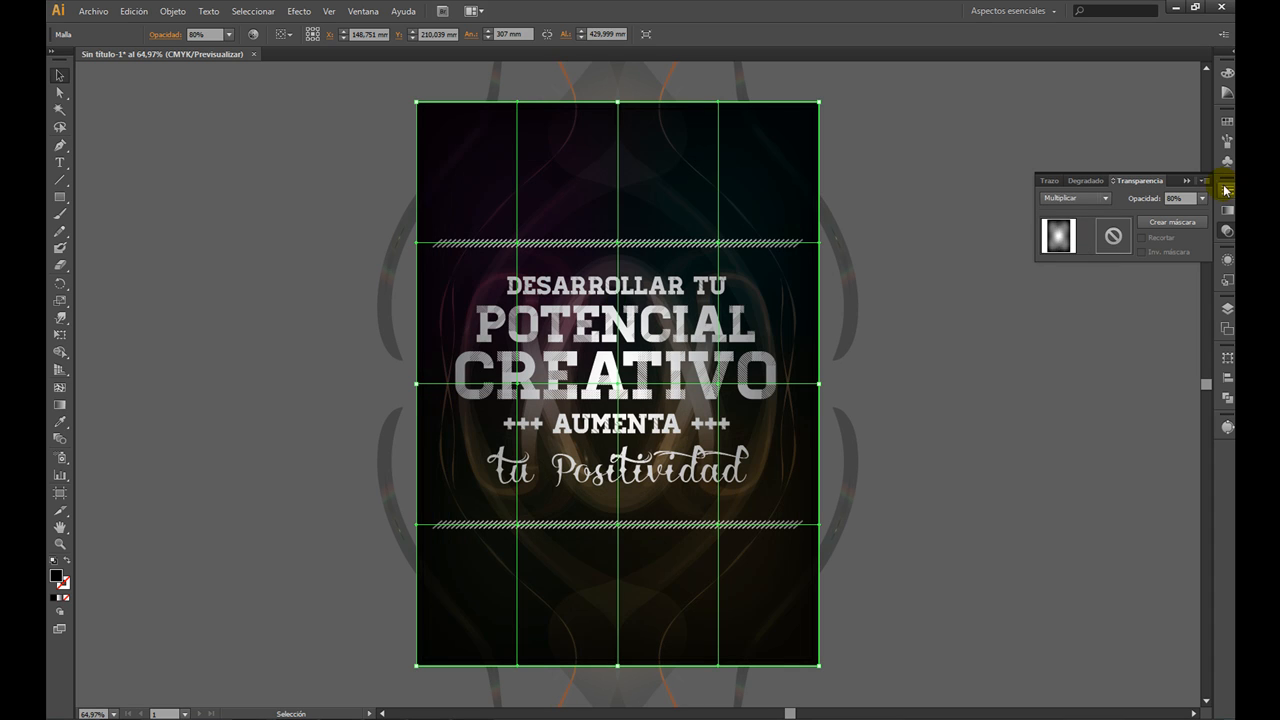
click(1202, 198)
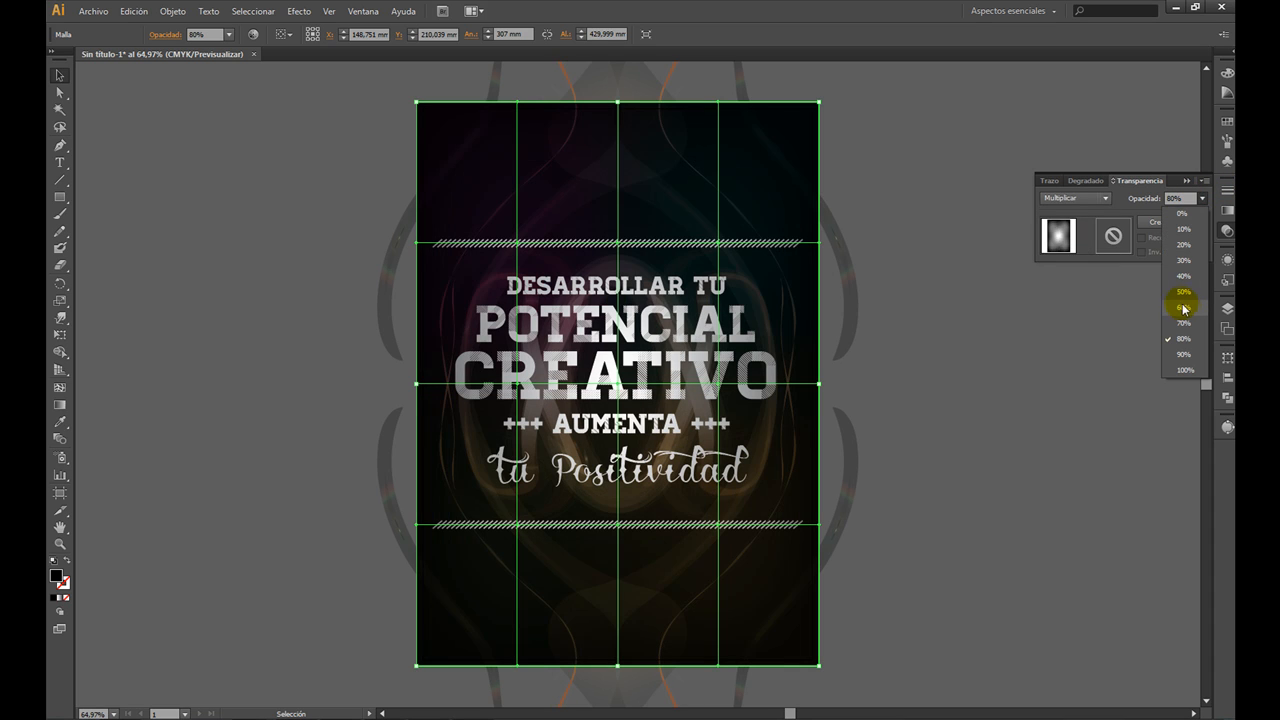
click(1182, 299)
click(944, 369)
click(940, 368)
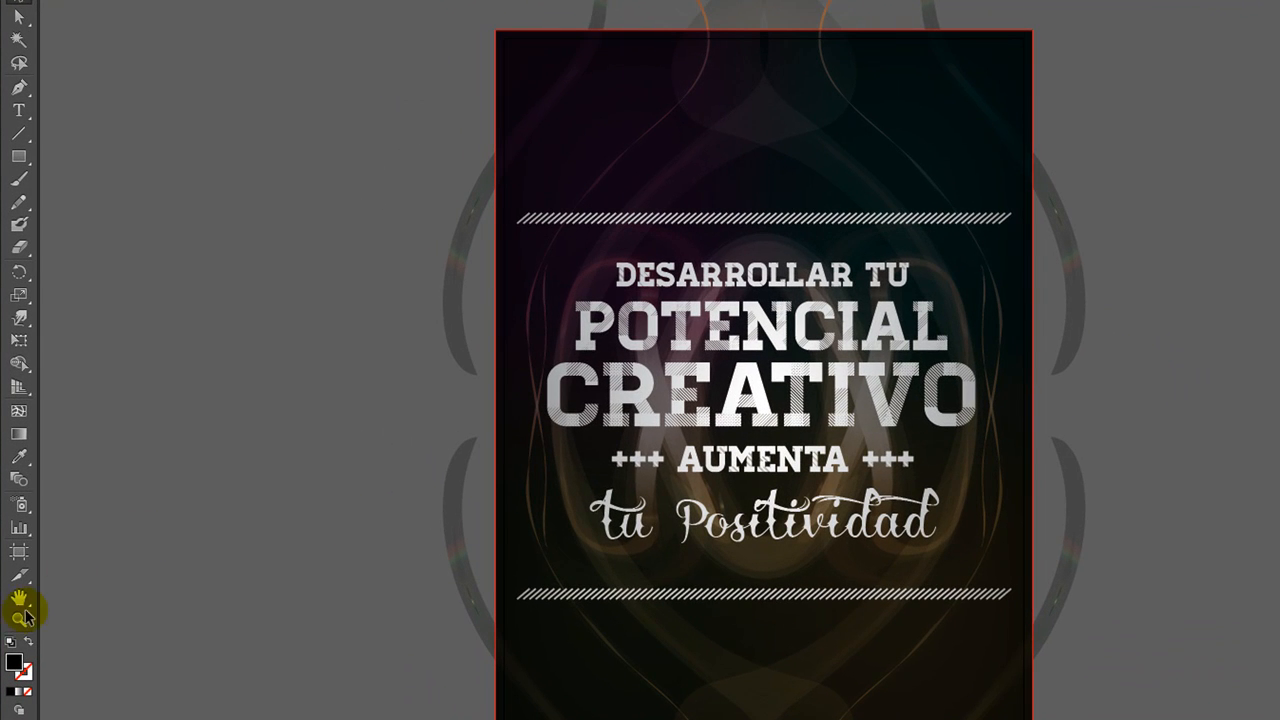
Zoom in on the poster's artwork to examine the effect of the vignette overlay
click(22, 617)
drag(413, 147, 1164, 638)
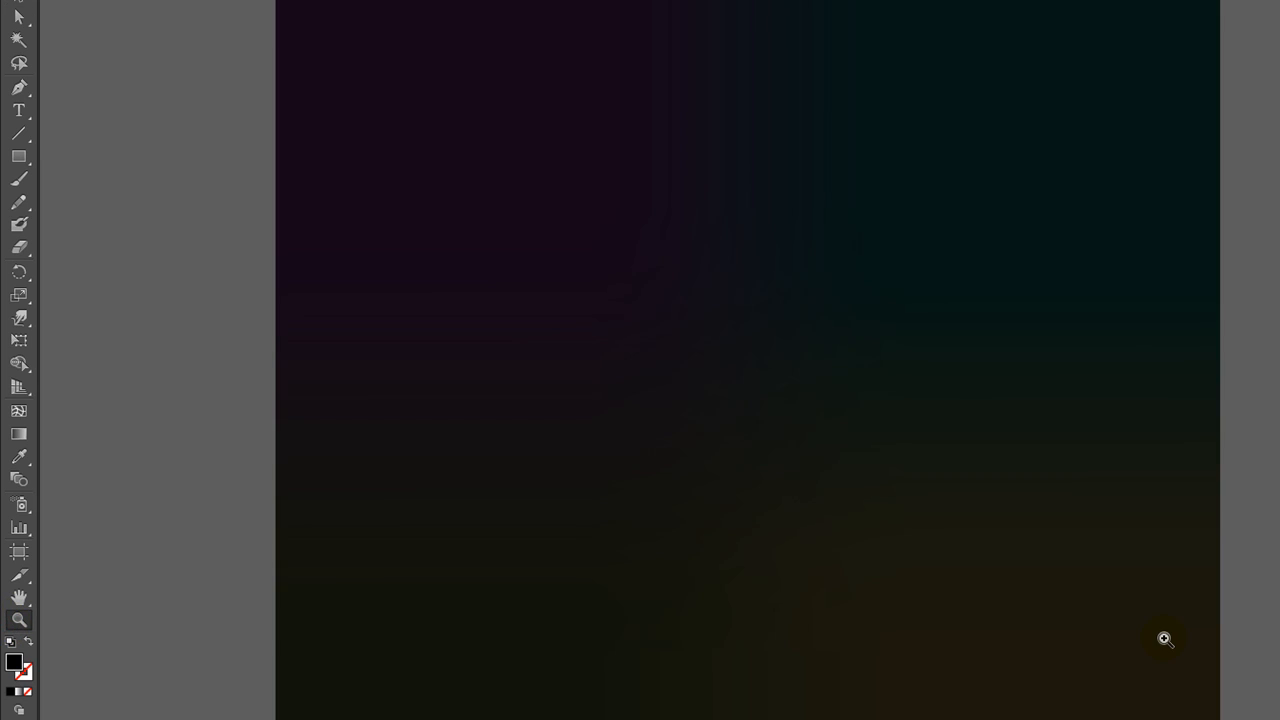